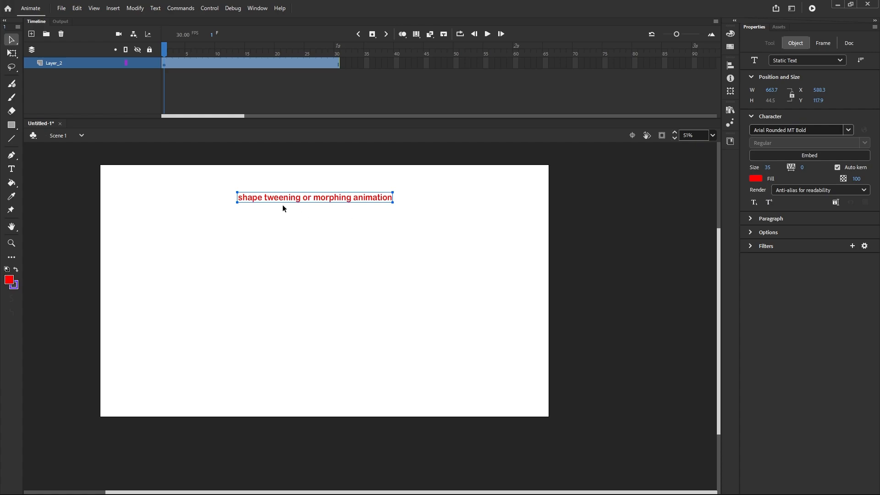
Move the title text slightly upward on the stage and deselect it
left_click_drag(309, 203, 316, 193)
left_click(237, 205)
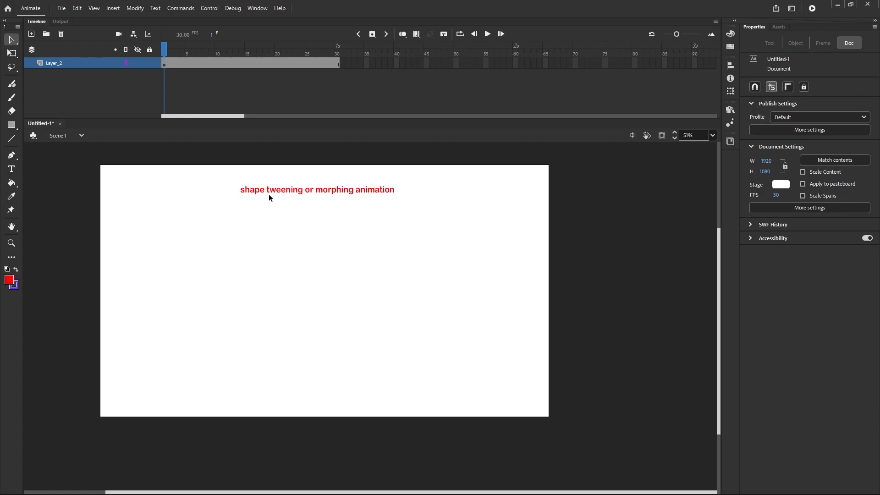
Draw a red square about 125 by 116 px near the stage's left edge with the Rectangle tool
left_click(12, 130)
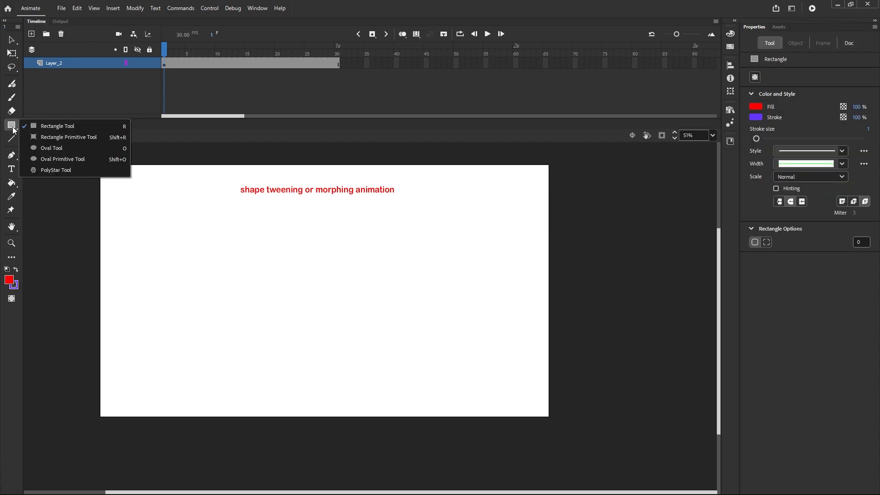
left_click(35, 125)
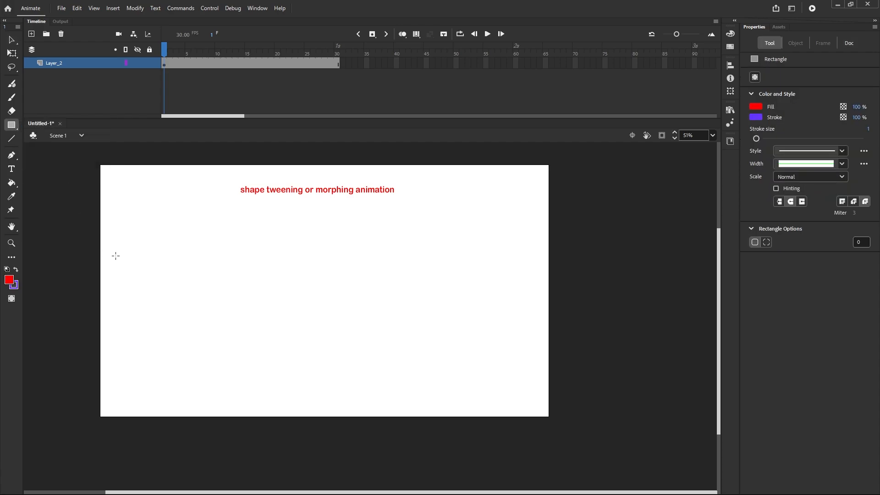
left_click_drag(123, 260, 152, 286)
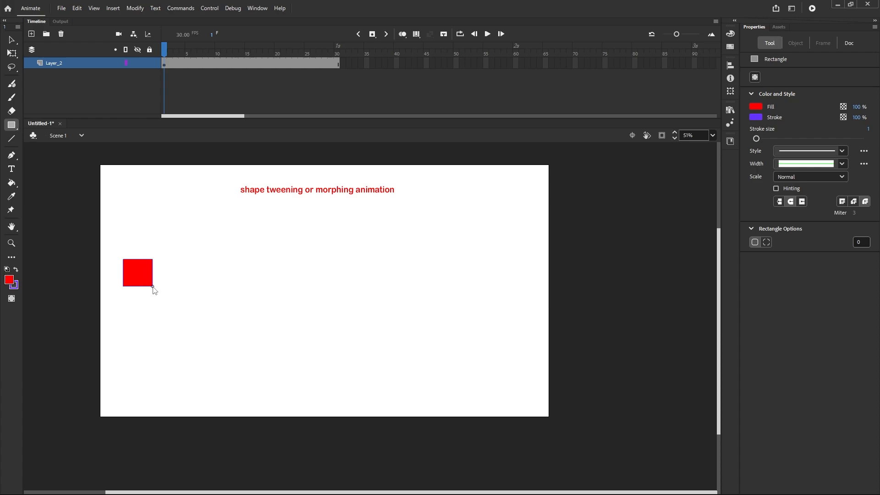
Select the whole red square and change its stroke to a lighter blue-violet
left_click(10, 39)
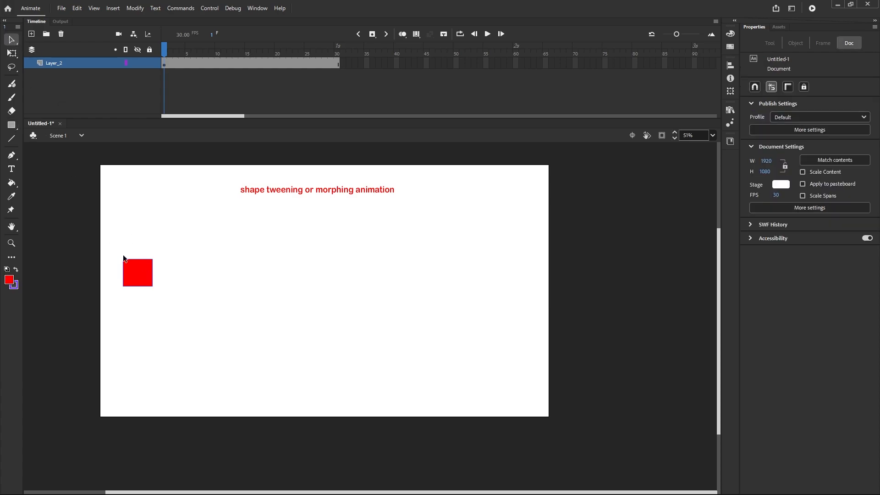
left_click_drag(112, 250, 161, 305)
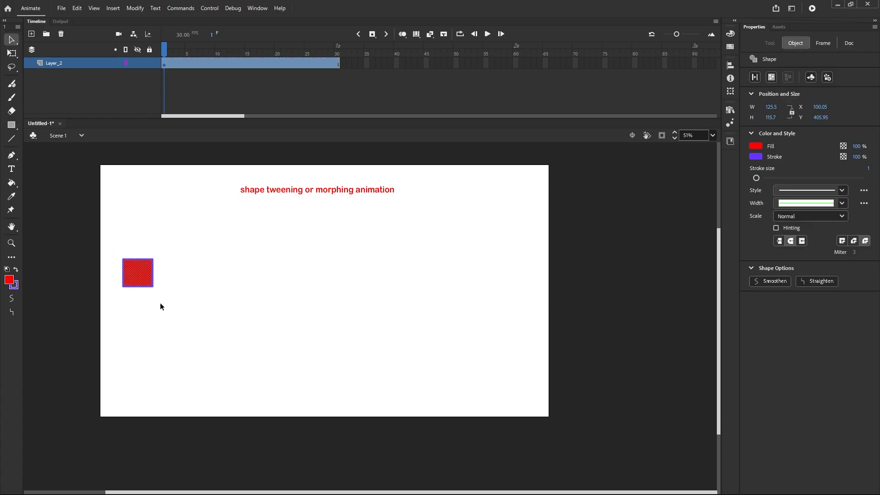
left_click(14, 284)
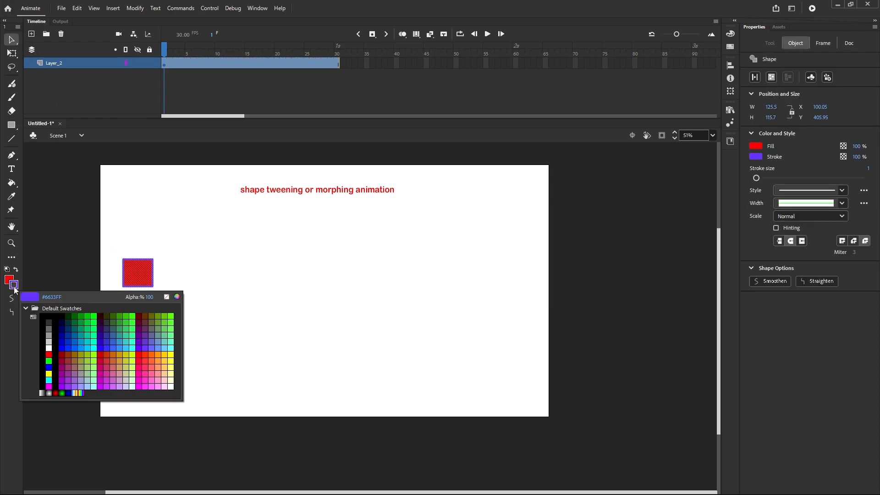
left_click(151, 348)
left_click(174, 282)
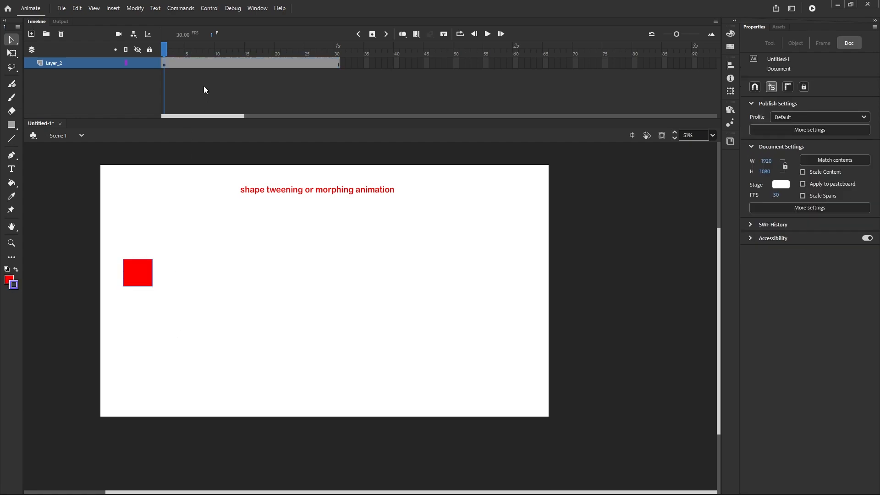
left_click(339, 64)
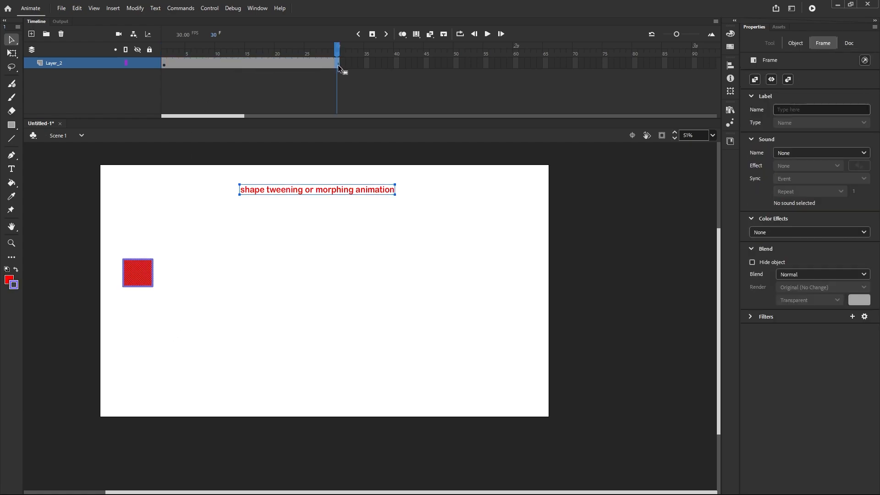
right_click(338, 65)
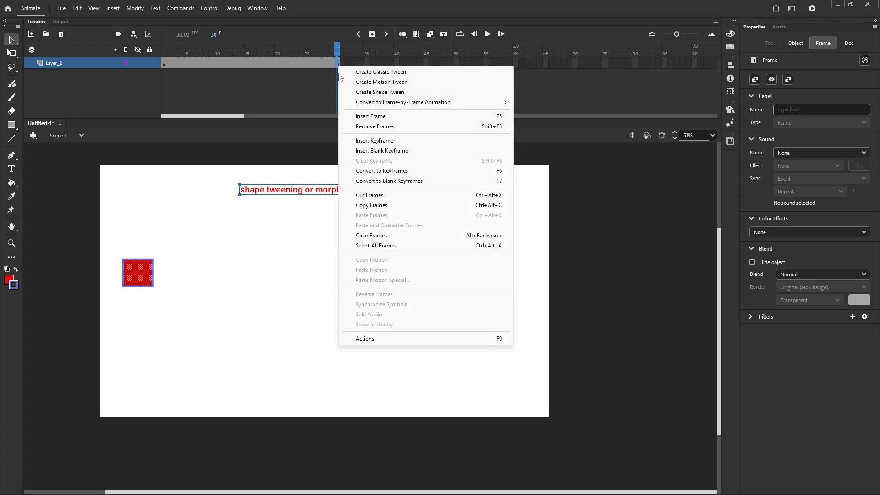
left_click(358, 141)
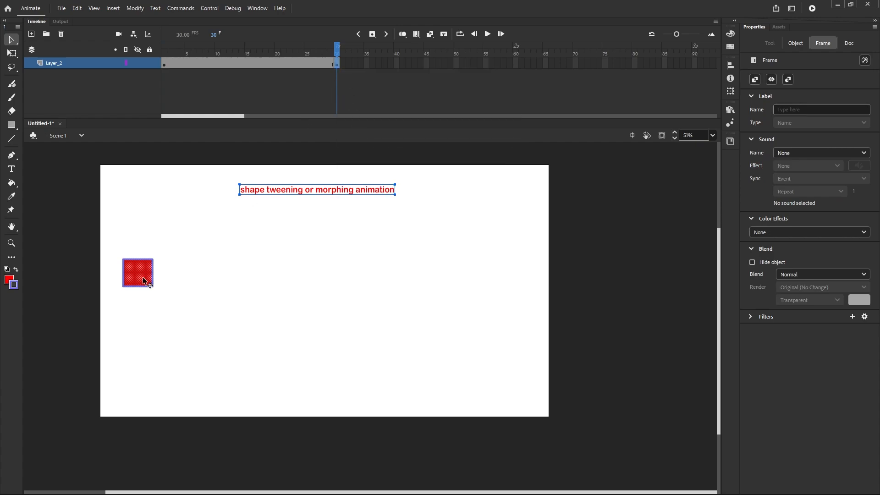
left_click_drag(144, 280, 415, 280)
key("ctrl+z")
left_click(340, 295)
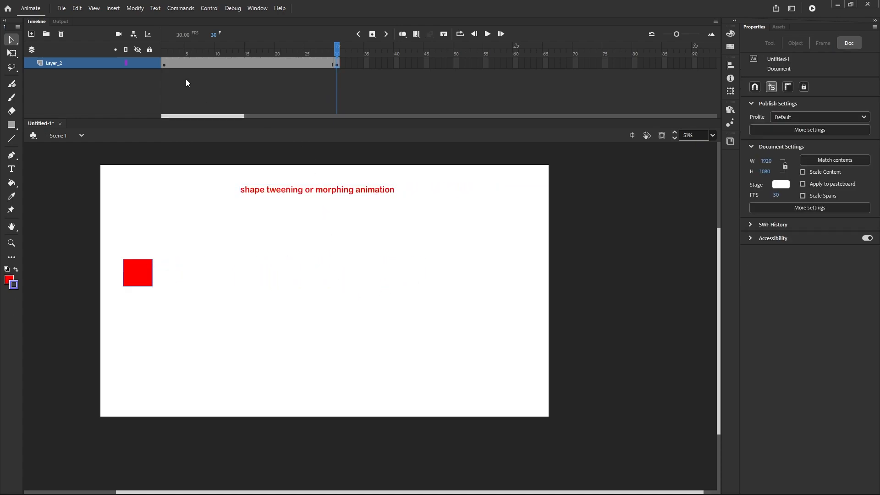
key("ctrl+a")
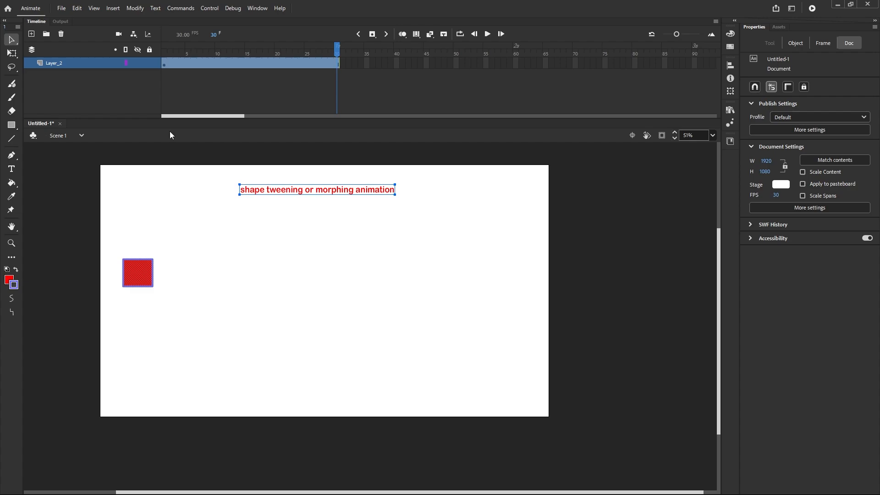
Cut the red square with its outline from Layer_2 and lock that layer
left_click(144, 234)
left_click_drag(105, 250, 179, 303)
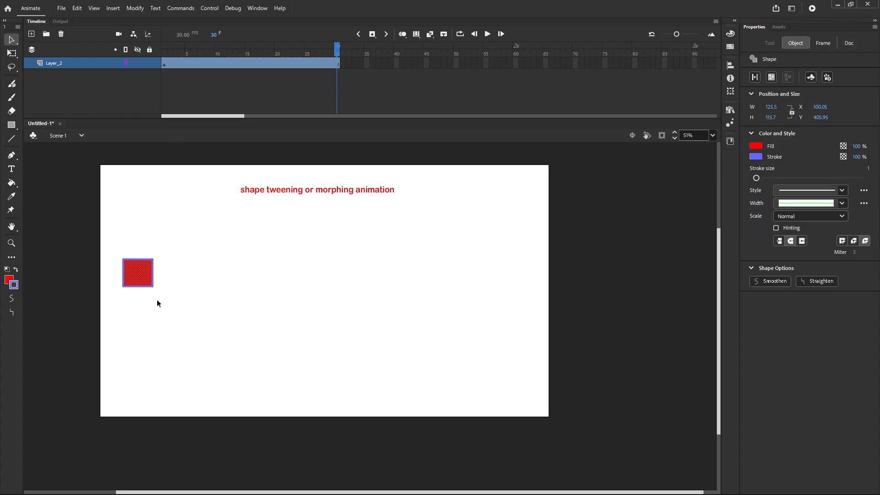
key("Delete")
left_click(149, 63)
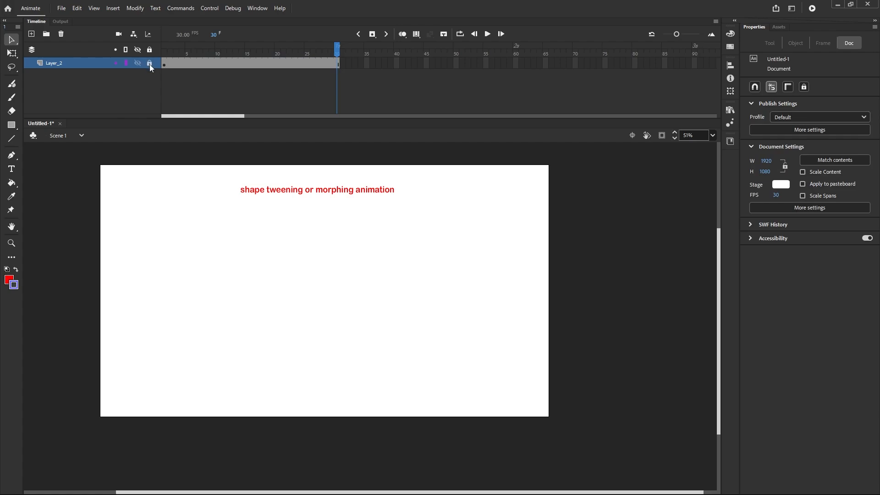
Add a new layer above Layer_2 and paste the square in place on its first frame
left_click(31, 34)
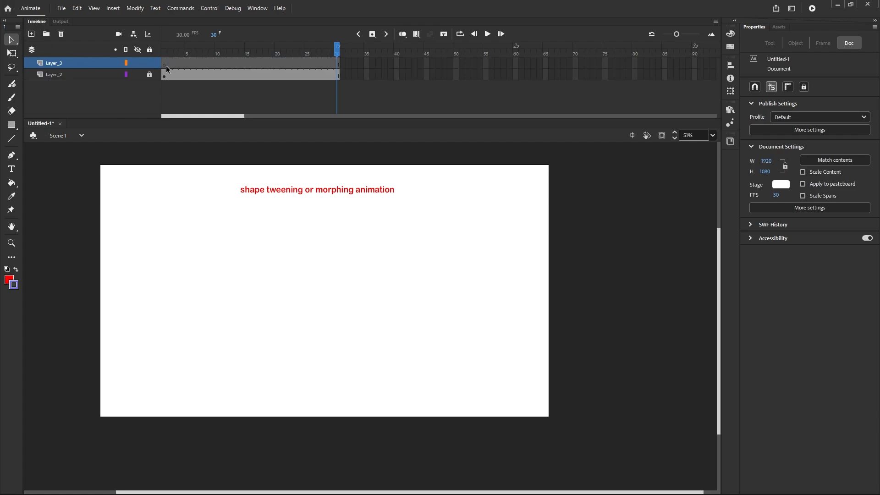
left_click(166, 65)
key("ctrl+shift+v")
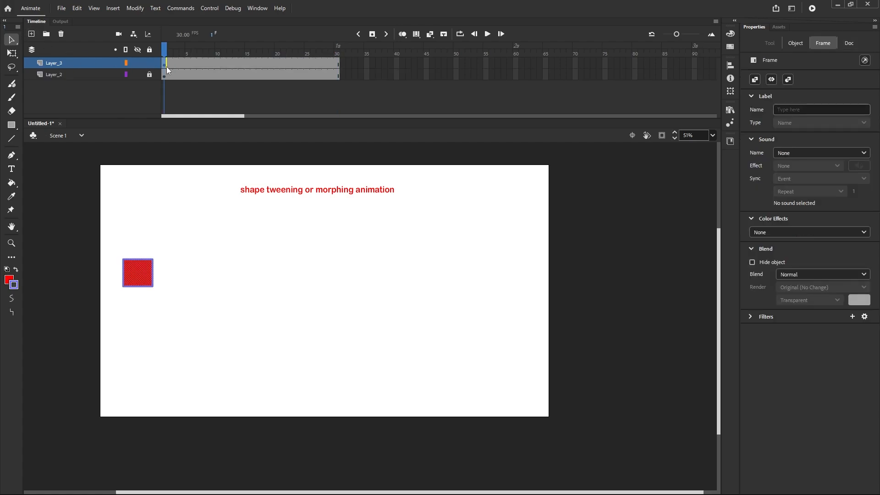
Insert a keyframe at frame 30 of Layer_3
left_click(336, 63)
right_click(337, 64)
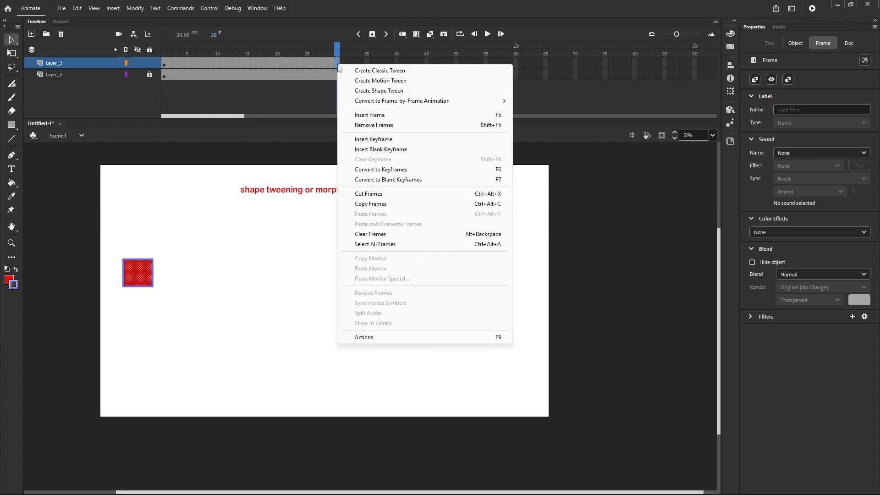
left_click(374, 139)
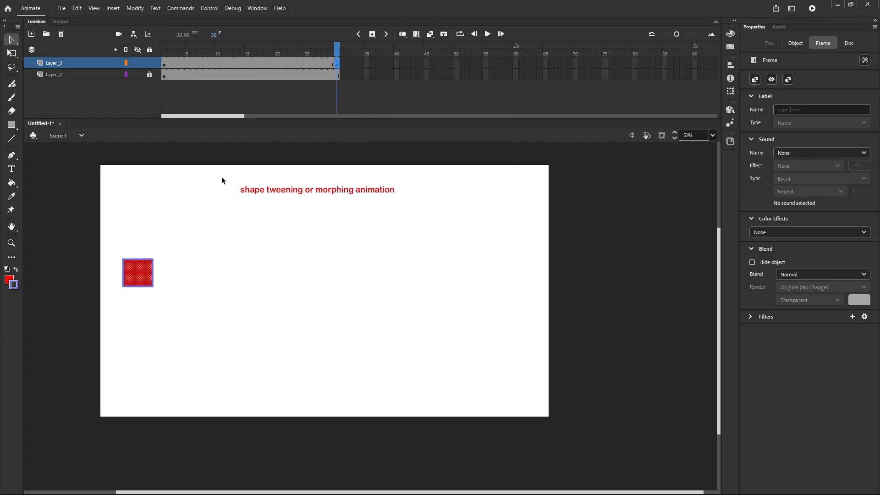
Move the square at frame 30 toward the stage's right edge, to about X 1635, Y 365
left_click(133, 273)
left_click_drag(133, 273, 492, 261)
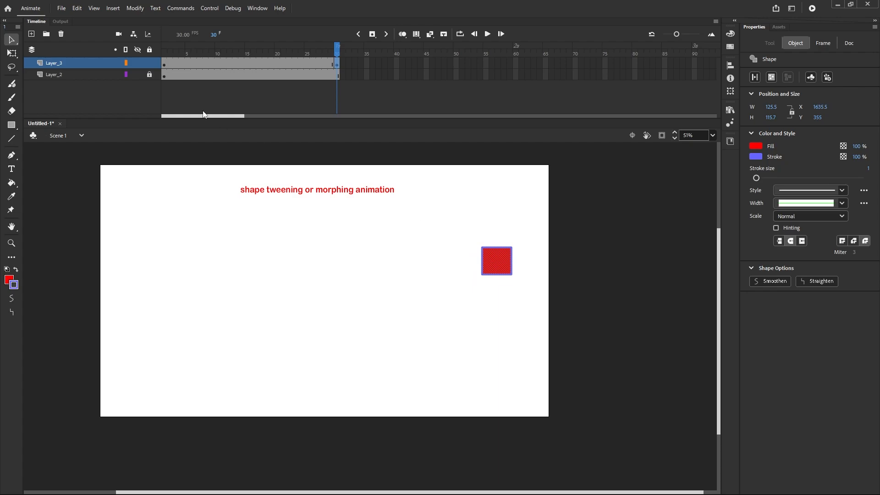
left_click(164, 63)
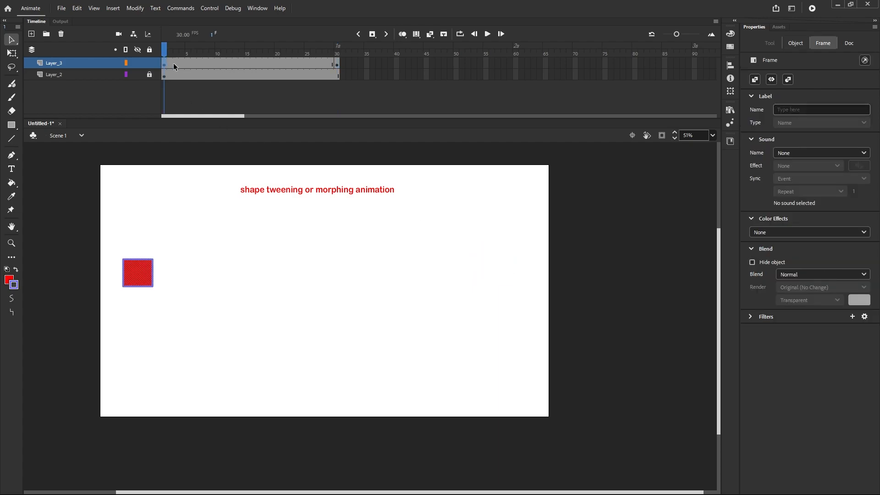
left_click(338, 65)
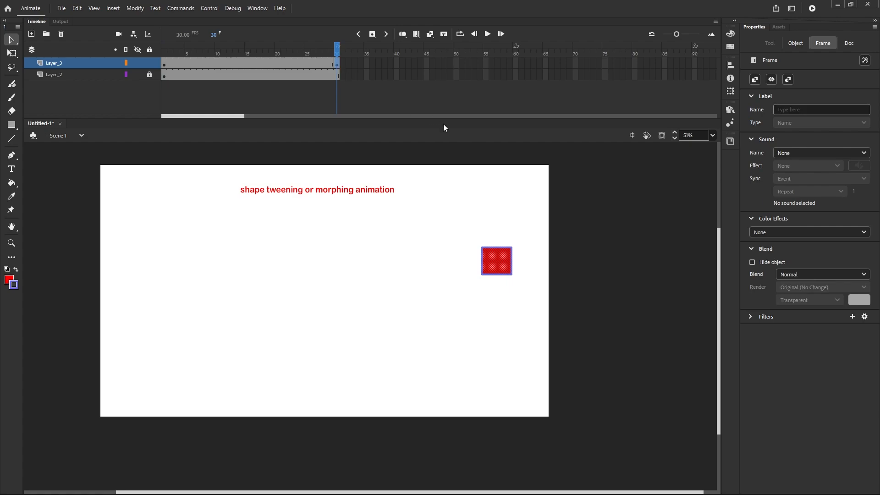
left_click_drag(494, 254, 494, 257)
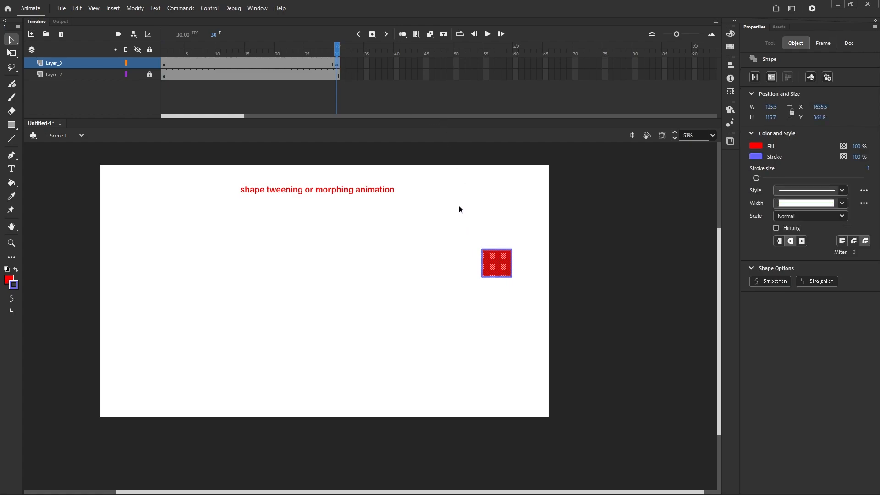
Delete the square and its outline from the frame 30 keyframe of Layer_3
left_click_drag(460, 216, 539, 315)
key("Delete")
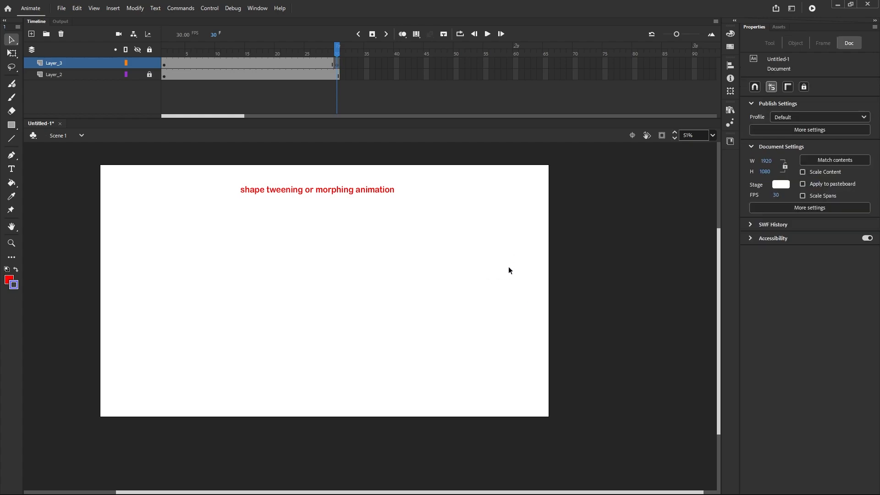
left_click(337, 67)
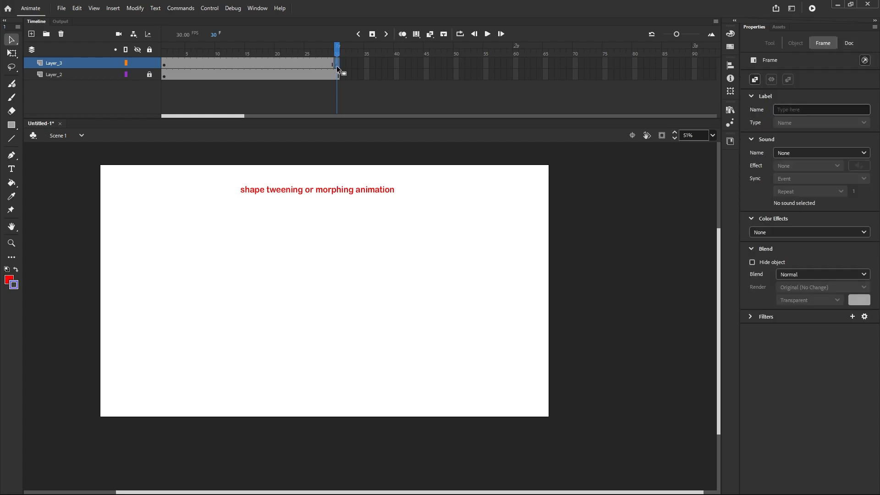
right_click(337, 67)
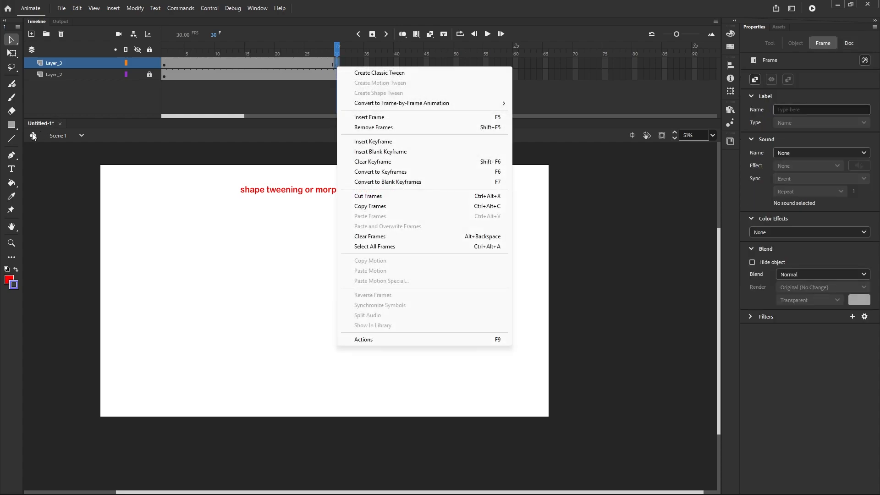
Draw a circle about 151 px in diameter near the stage's right edge on frame 30 with the Oval tool
left_click(11, 125)
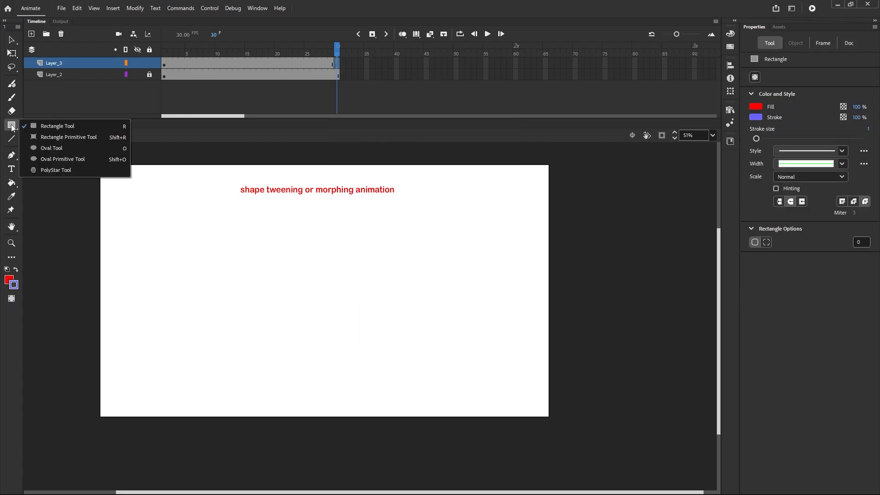
left_click(45, 148)
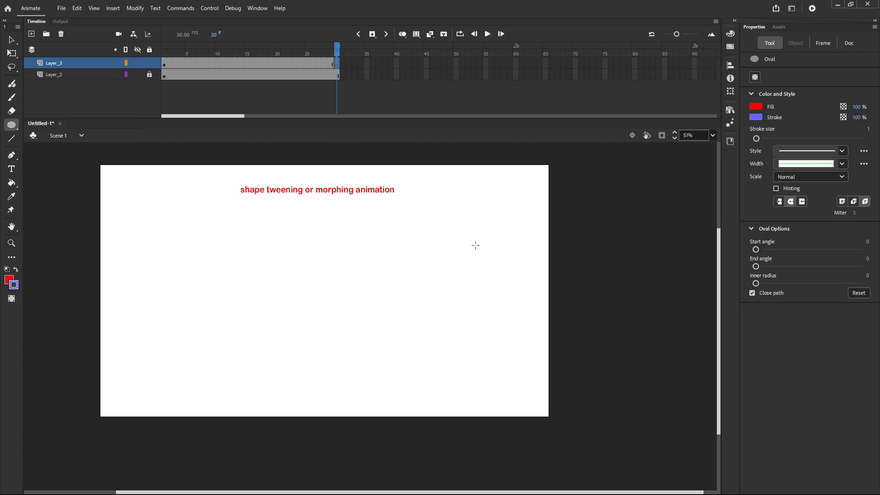
left_click_drag(474, 244, 498, 279)
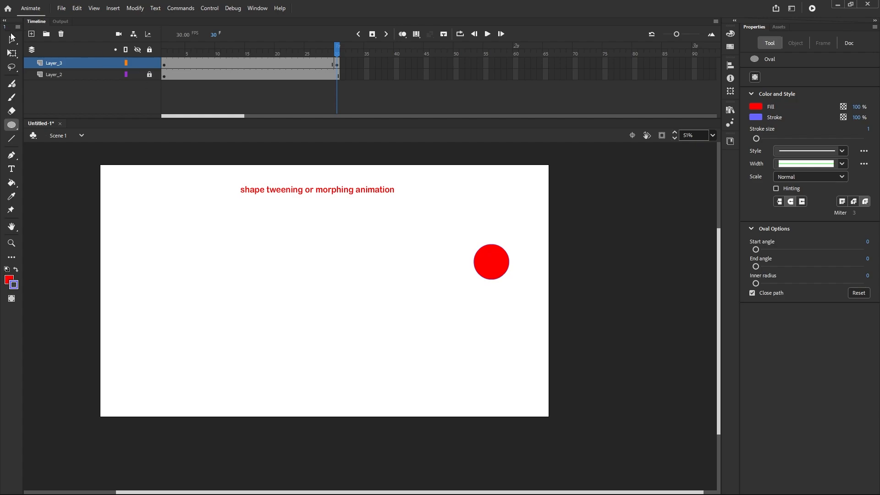
Select the circle with its outline and swap its fill and stroke colors
left_click(11, 39)
left_click_drag(486, 265, 519, 305)
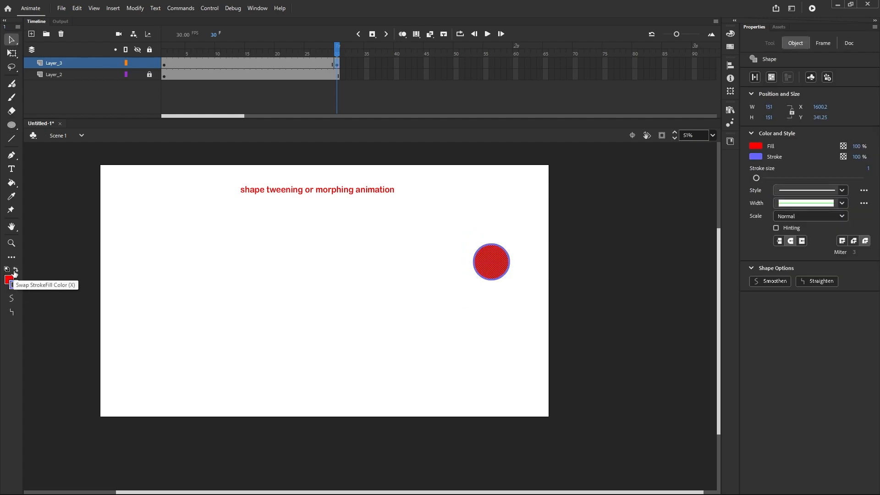
left_click(15, 270)
left_click(341, 294)
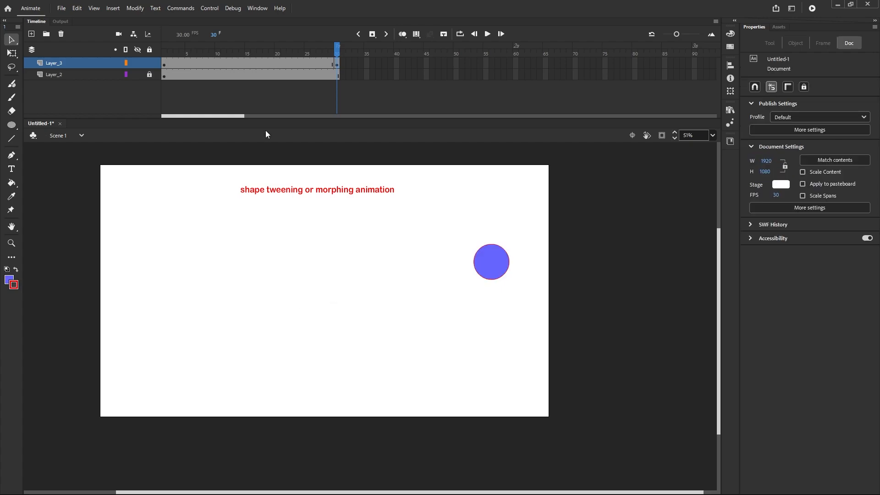
Check the keyframes at frames 1 and 30 of Layer_3 and create a shape tween between them
left_click(162, 64)
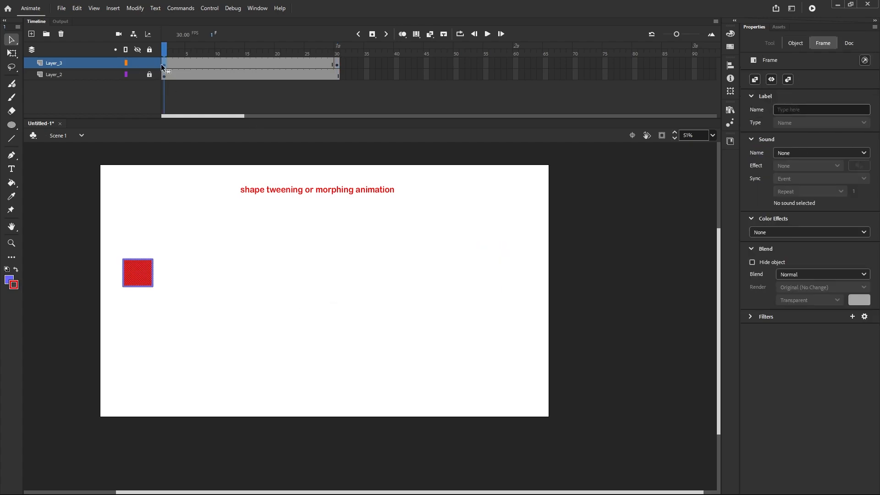
left_click(337, 66)
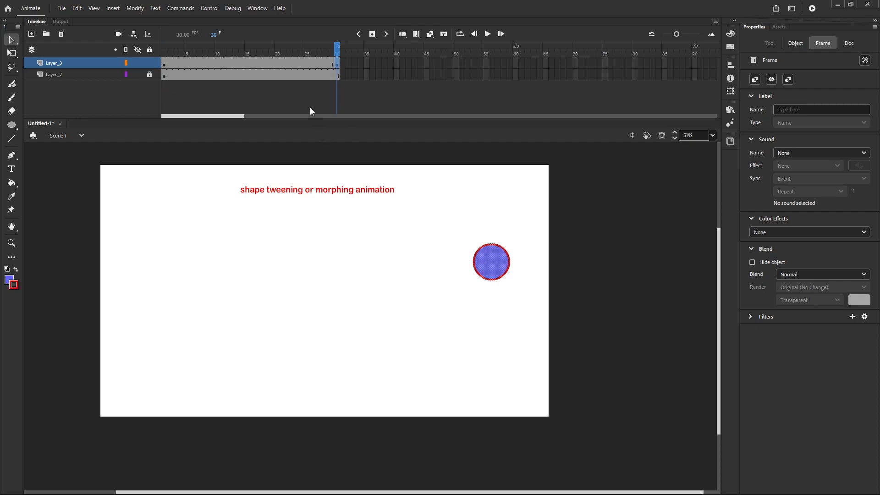
left_click_drag(302, 66, 206, 68)
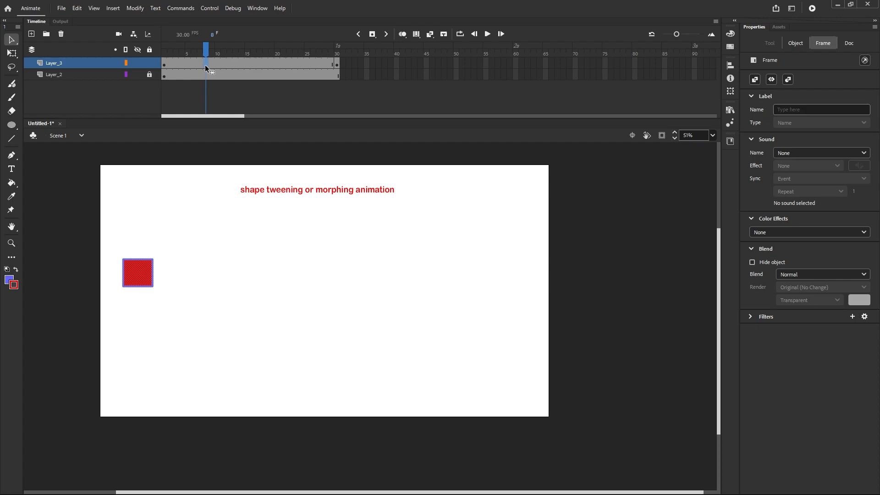
right_click(217, 66)
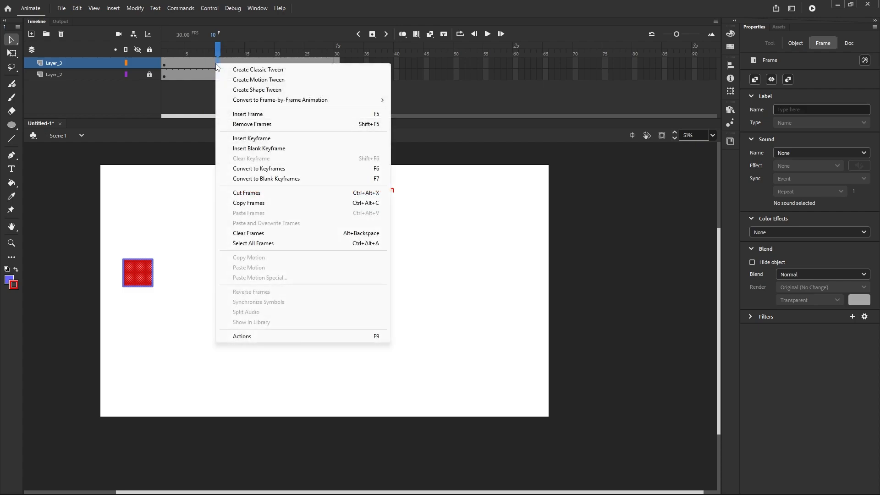
left_click(242, 90)
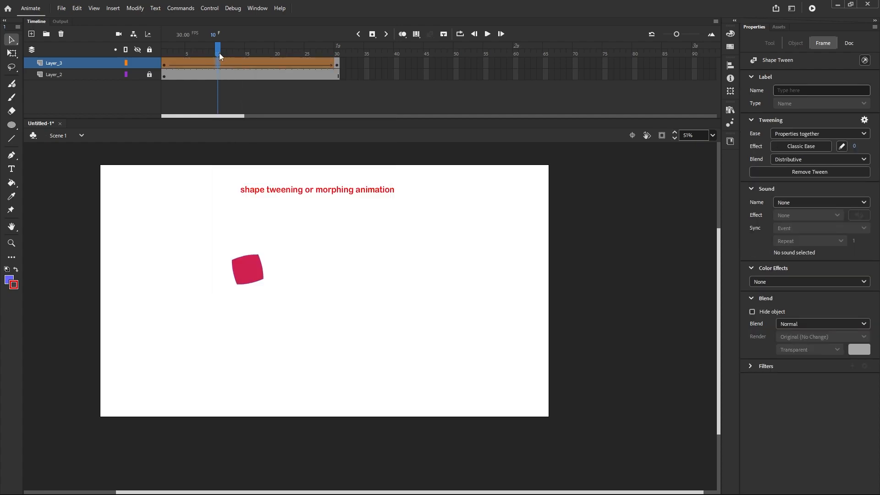
Preview the square-to-circle shape tween by scrubbing and playing frames 1 to 30
left_click_drag(217, 50, 163, 64)
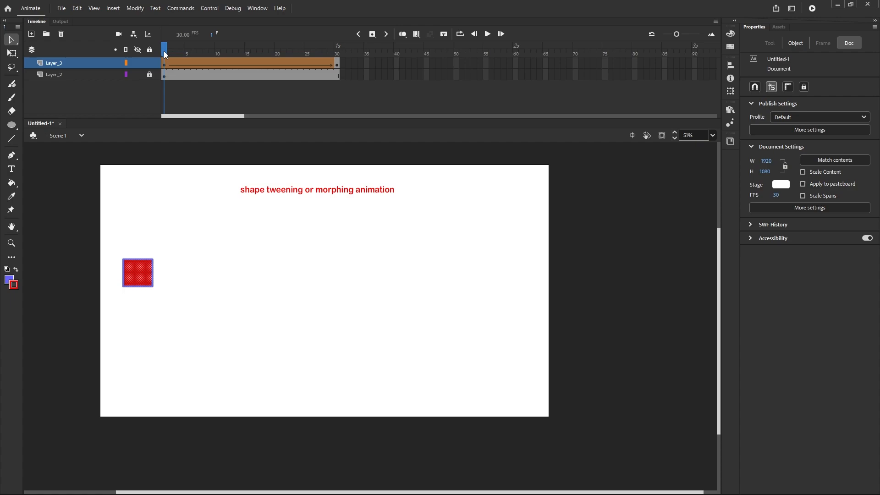
left_click(164, 50)
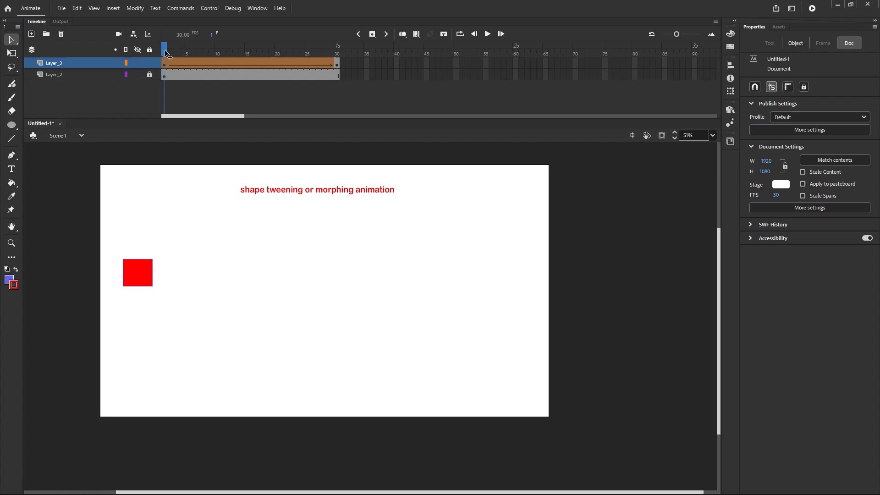
left_click_drag(166, 53, 156, 90)
left_click(488, 35)
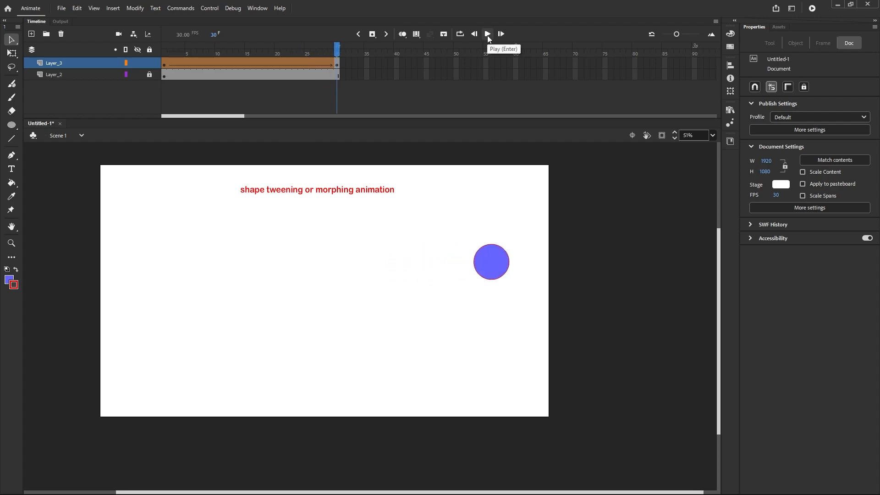
left_click(487, 34)
left_click_drag(334, 51, 164, 69)
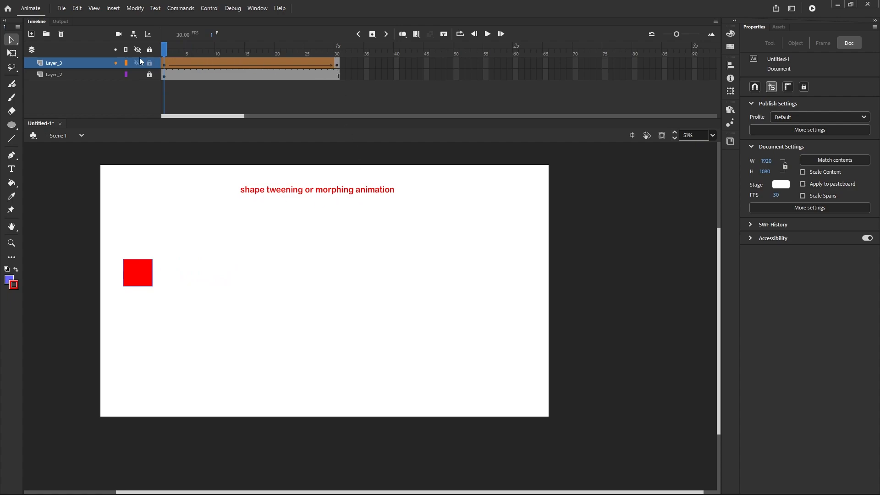
left_click_drag(165, 51, 166, 84)
Distort the red square at frame 1 by pulling its upper-right corner outward, up and to the right
left_click(142, 270)
left_click(163, 261)
left_click_drag(135, 274, 174, 227)
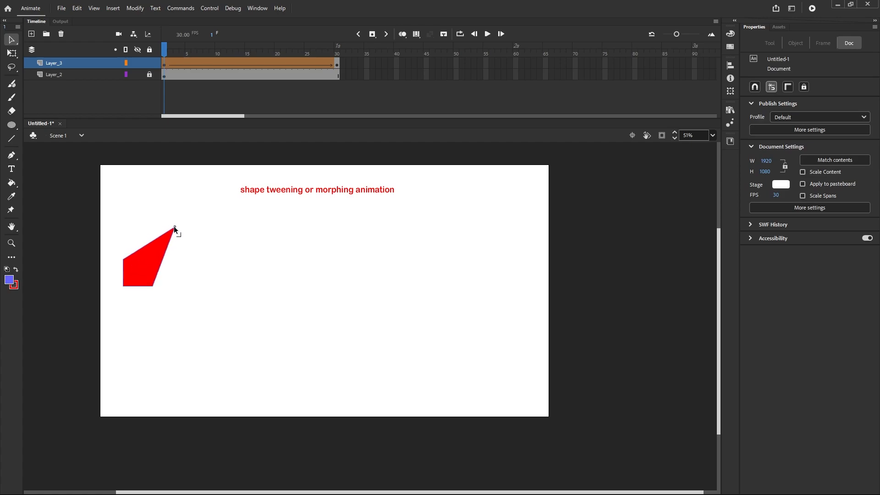
Stretch the bottom of the circle at frame 30 downward into a teardrop and play the tween from frame 1
left_click_drag(166, 49, 337, 151)
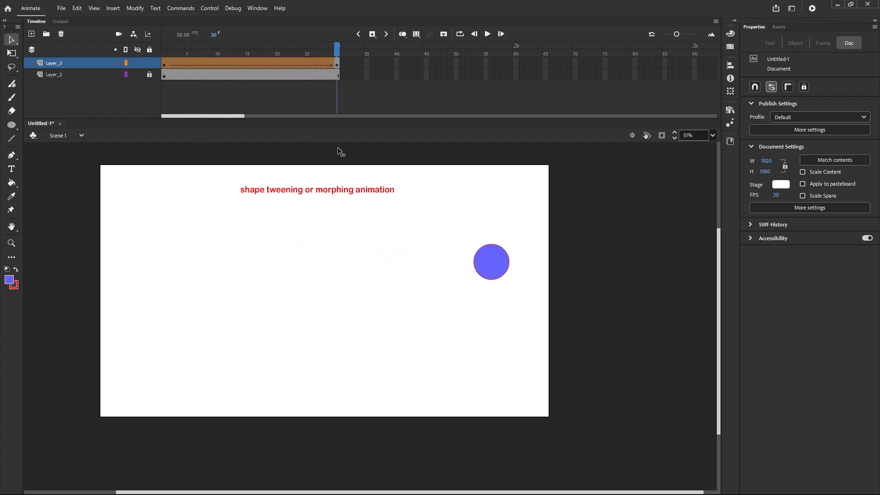
left_click(338, 67)
left_click_drag(492, 259, 493, 302)
left_click_drag(337, 50, 161, 71)
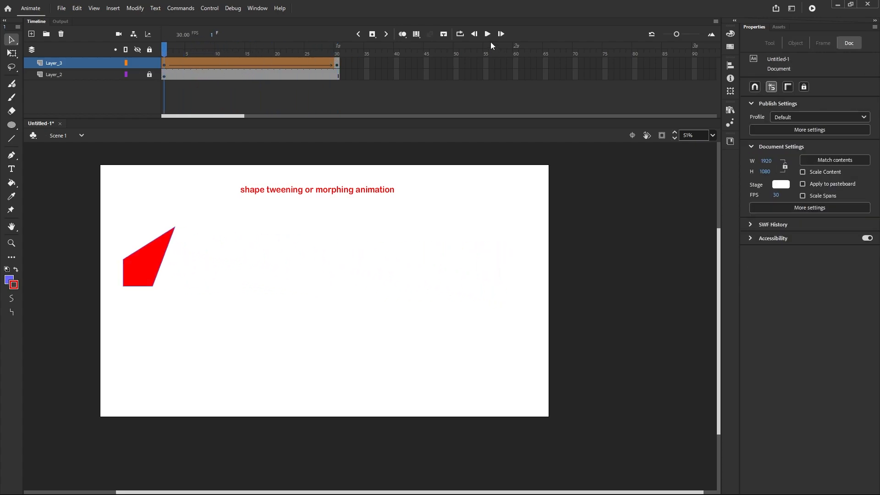
left_click(487, 34)
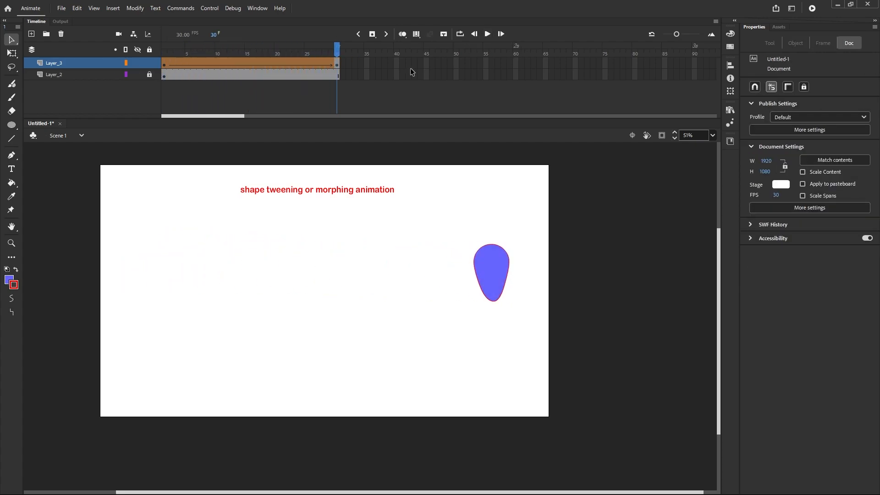
Undo the distortions of the square at frame 1 and the circle at frame 30
key("ctrl+z")
key("ctrl+z")
key("ctrl+z")
key("ctrl+z")
key("ctrl+z")
key("ctrl+z")
key("ctrl+z")
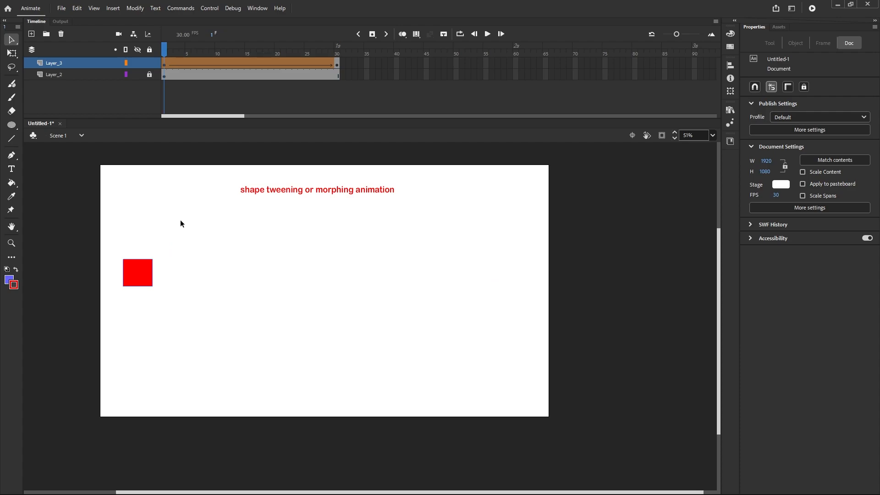
Set the shape tween's ease to -100 and preview it with onion skinning over frames 1 to 30 and playback
left_click(164, 65)
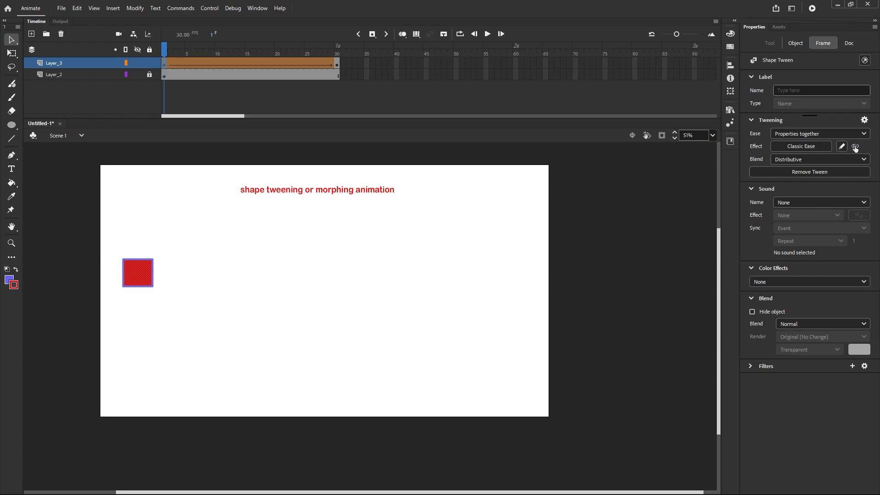
left_click_drag(855, 148, 644, 163)
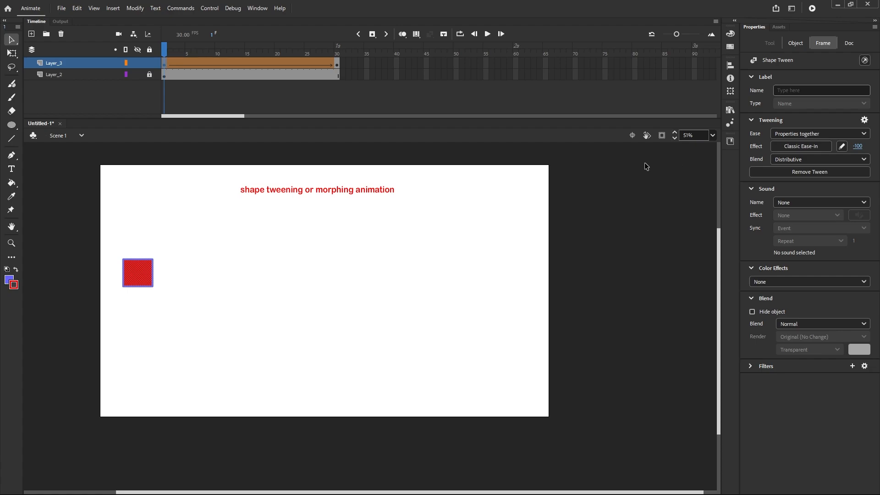
left_click(402, 34)
left_click_drag(175, 54, 337, 81)
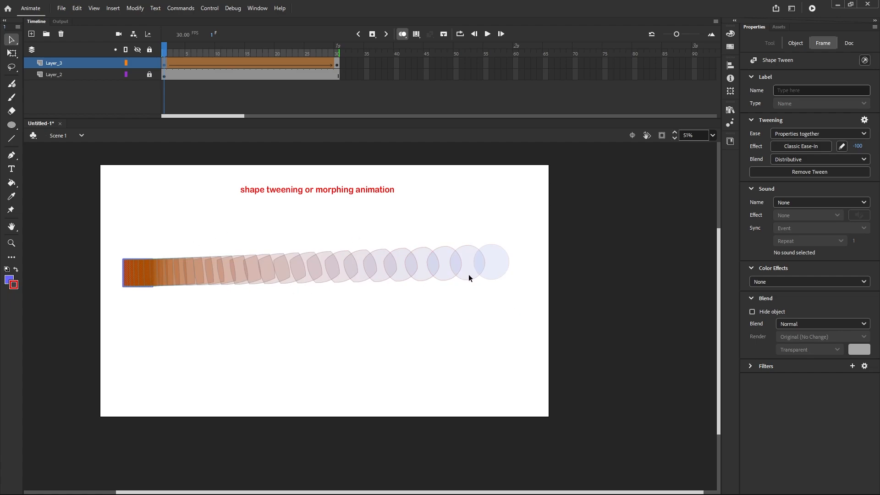
left_click(400, 35)
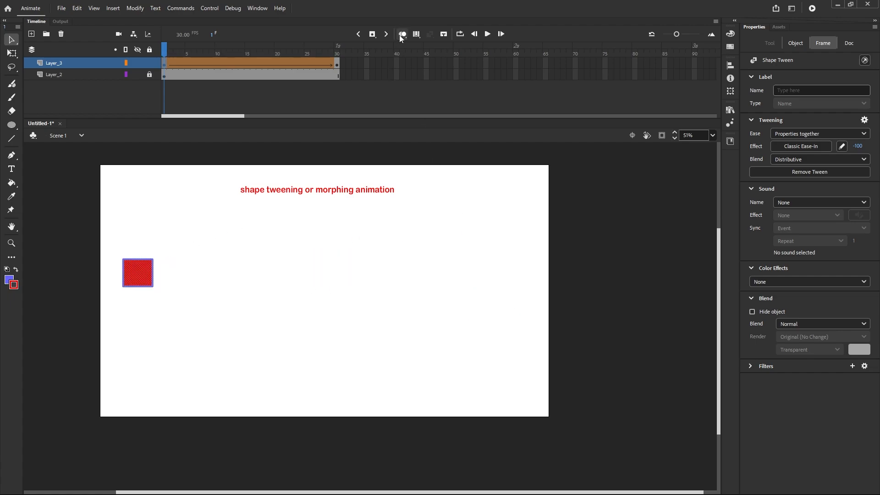
left_click(487, 35)
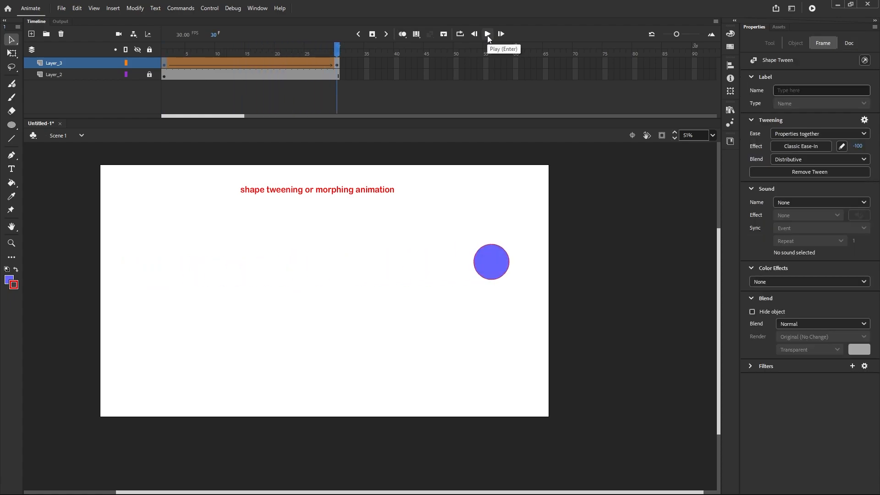
left_click_drag(338, 49, 152, 85)
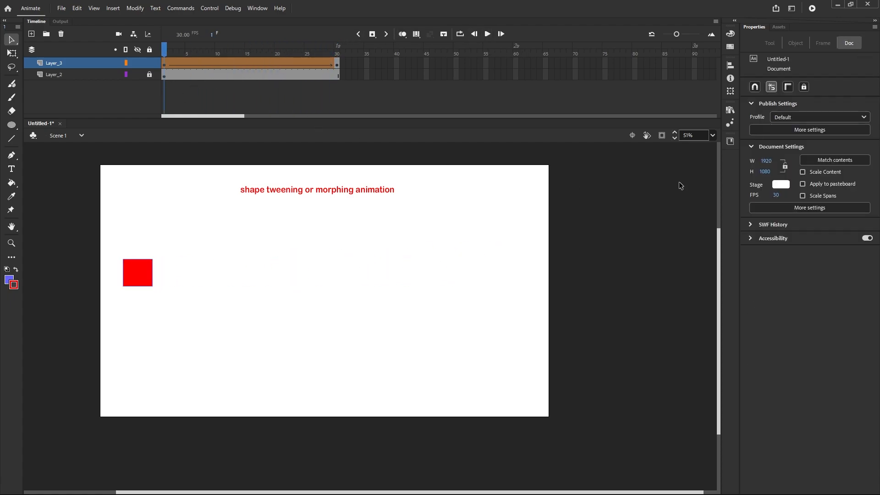
Set the shape tween's ease to 100 and preview it with playback and onion skinning
left_click(163, 64)
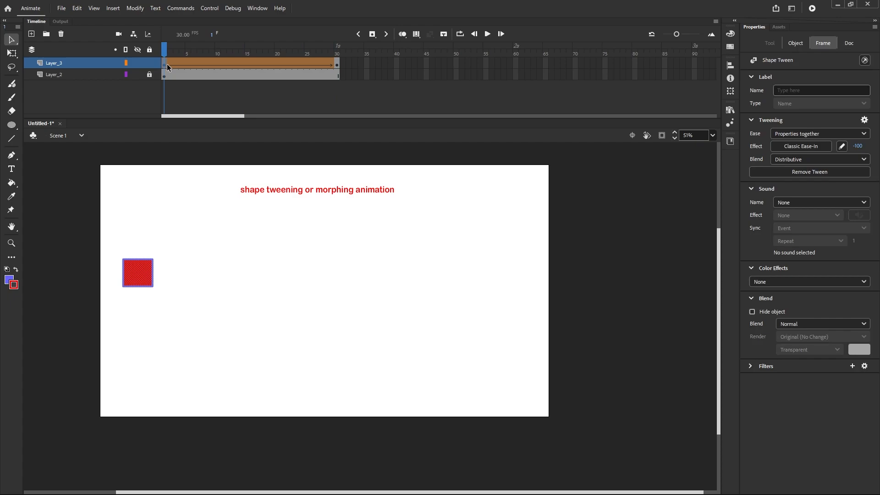
left_click(858, 146)
type("100")
key("Return")
left_click(487, 38)
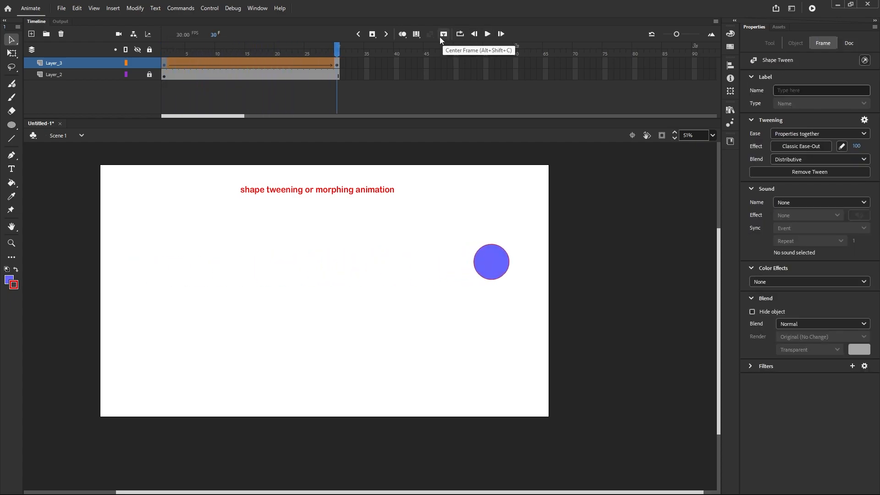
left_click(403, 36)
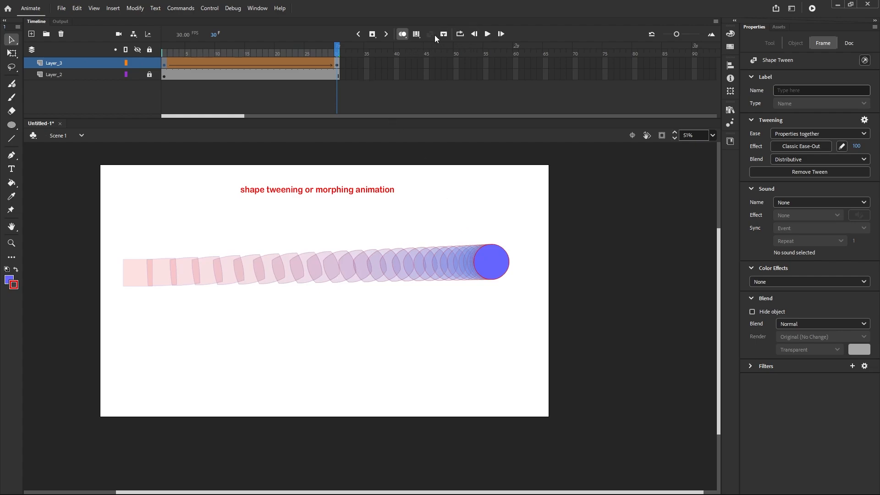
left_click(402, 35)
left_click(487, 35)
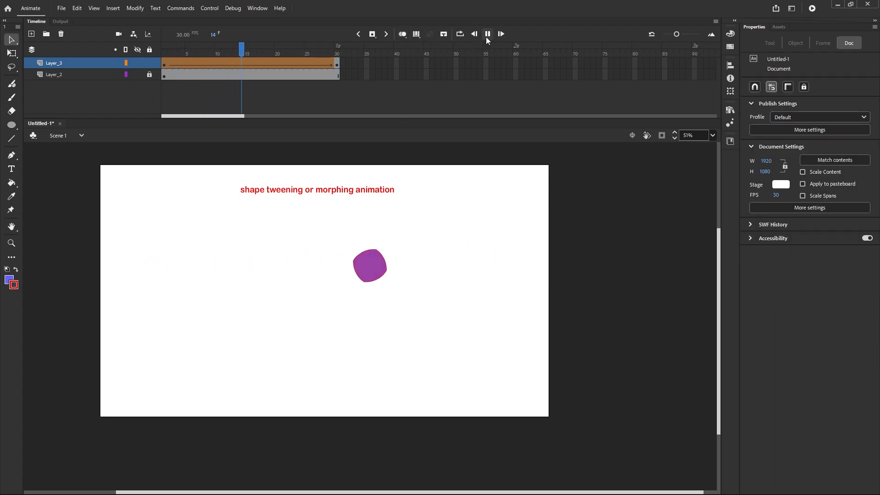
Set the ease of the shape tween on Layer_3 back to 0
left_click(163, 65)
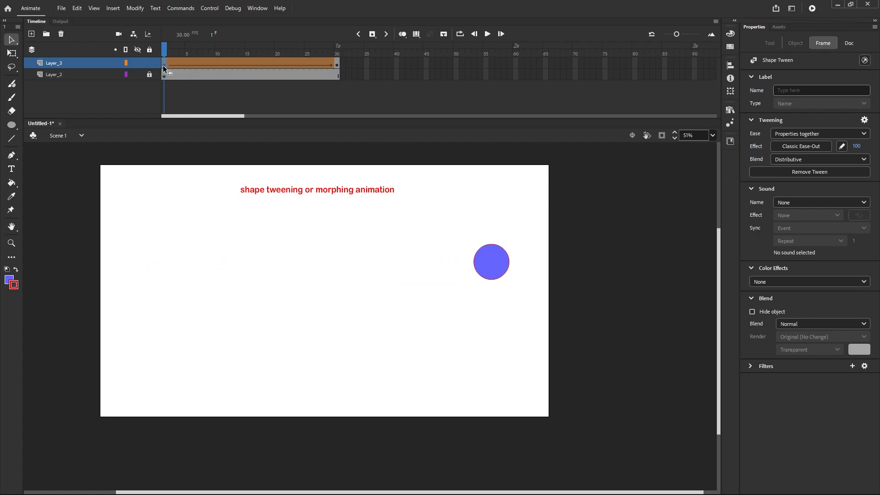
left_click(857, 147)
type("0")
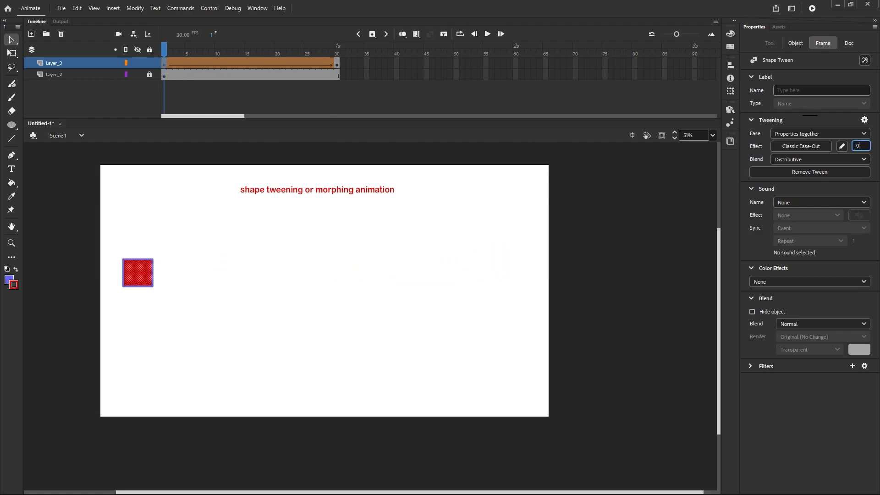
key("Return")
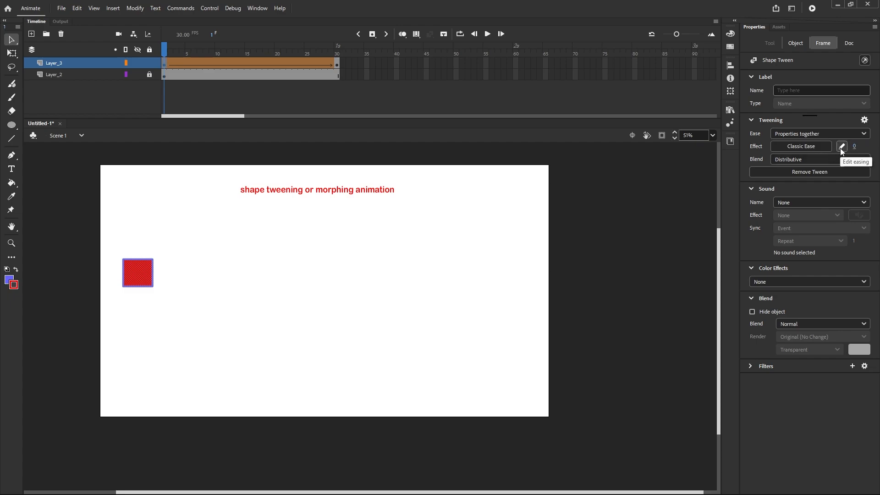
Edit the tween's custom ease curve, pulling the start point's handle to 0% at about frame 22, and preview it
left_click(840, 147)
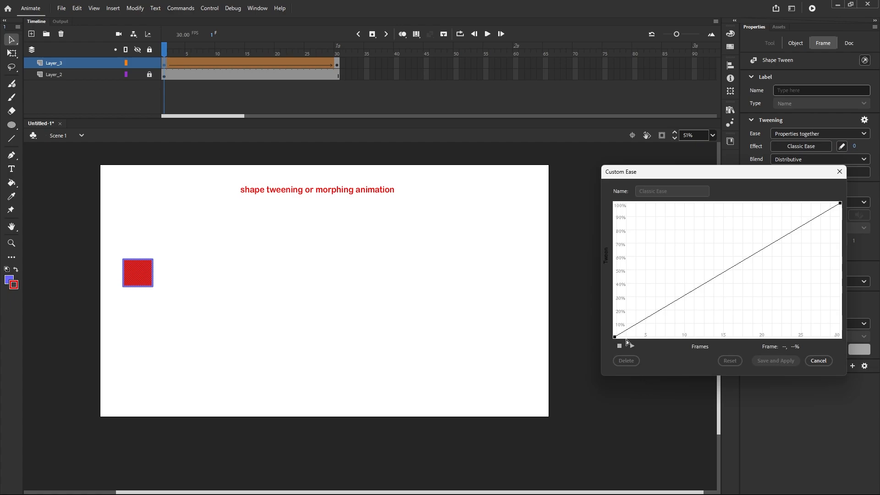
left_click(615, 337)
left_click_drag(692, 295, 775, 351)
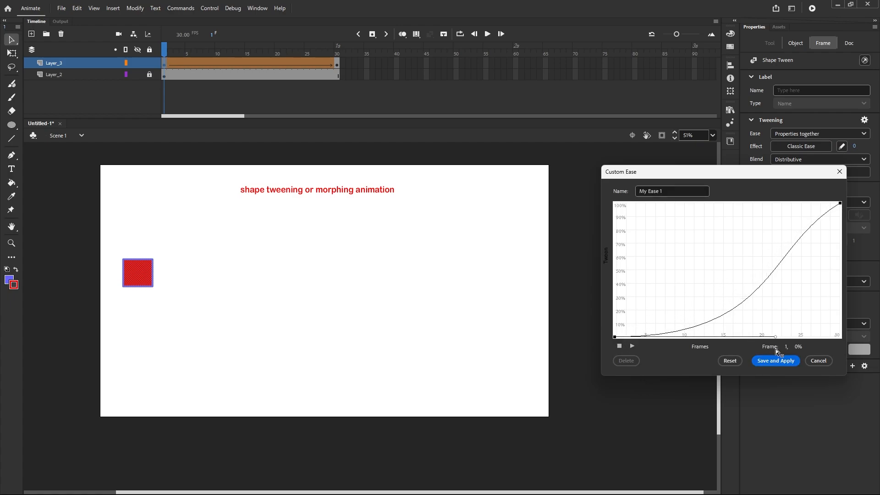
left_click(631, 347)
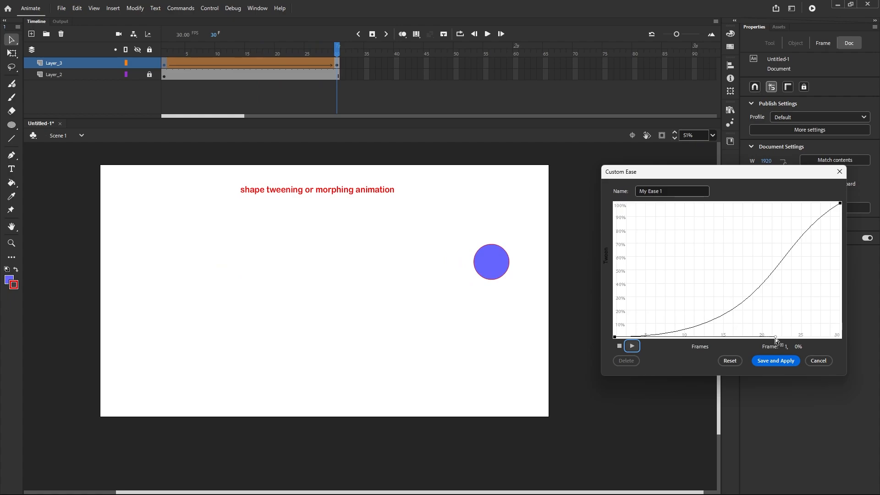
Pull the start point's handle up to 100% at frame 1, preview the ease, and reset the curve
left_click_drag(775, 337, 609, 192)
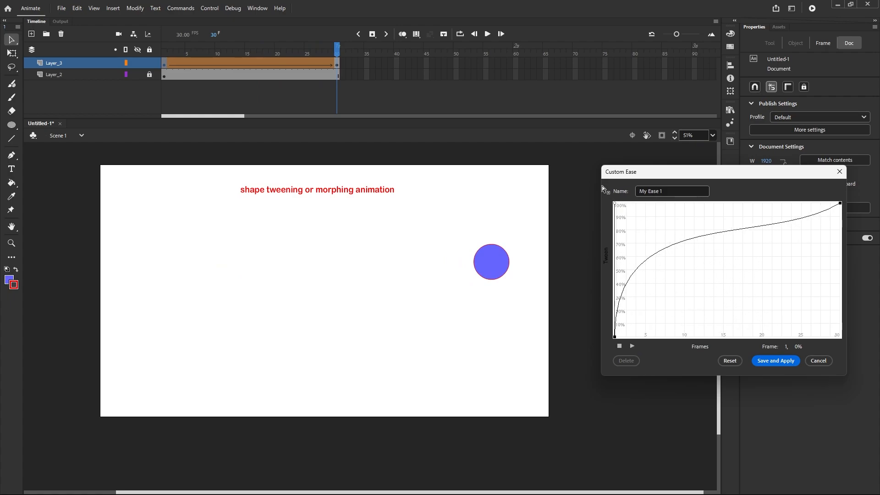
left_click(632, 347)
left_click(727, 361)
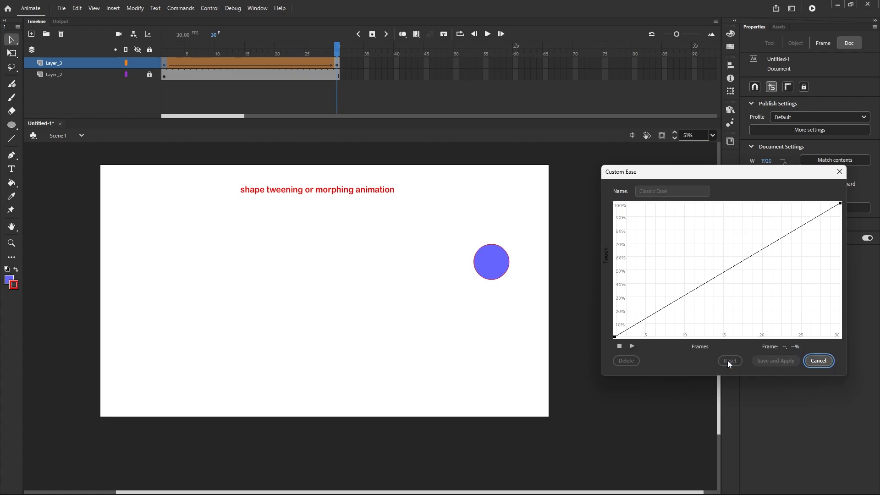
Pull the end point's handle of the custom ease curve down to 0% at frame 30 and preview the ease
left_click(841, 204)
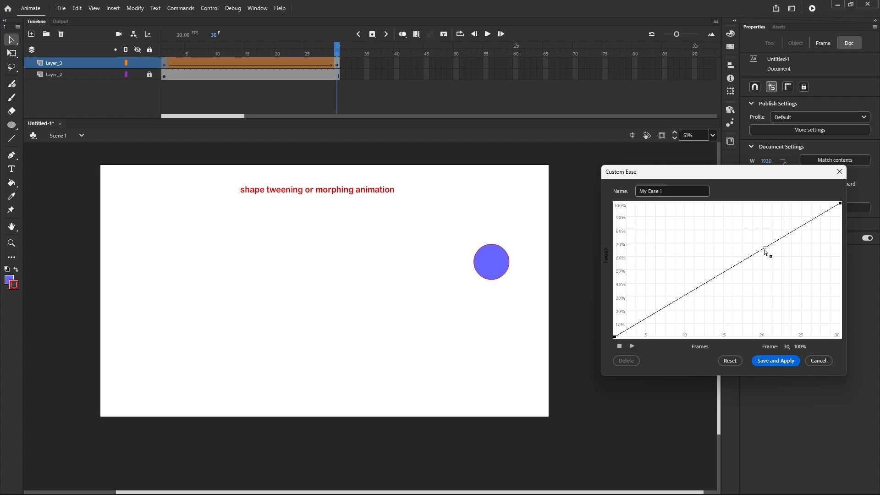
left_click_drag(764, 248, 840, 337)
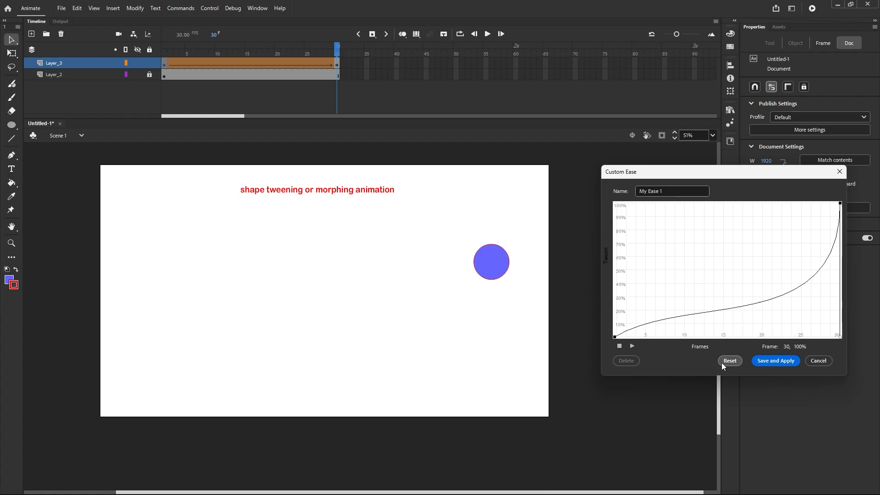
left_click(632, 347)
Pull the end point's handle to 100% at about frame 4, preview the ease several times, and reset the curve
left_click_drag(841, 338, 642, 157)
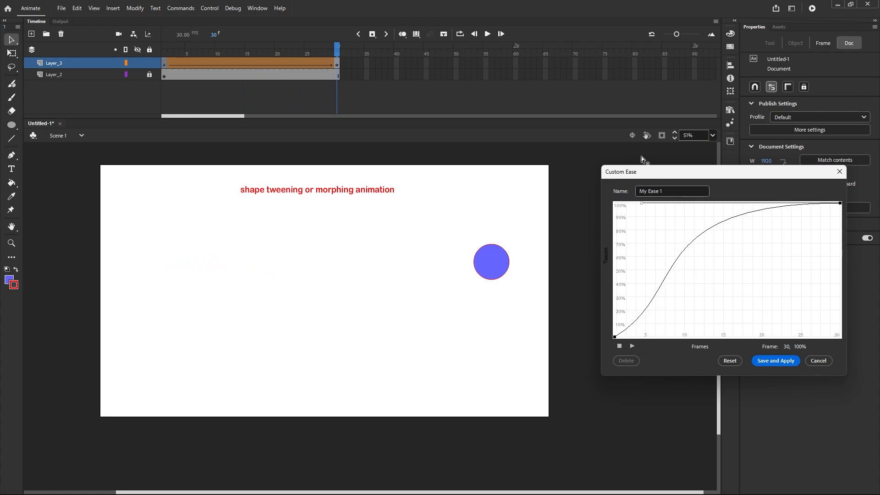
left_click(631, 347)
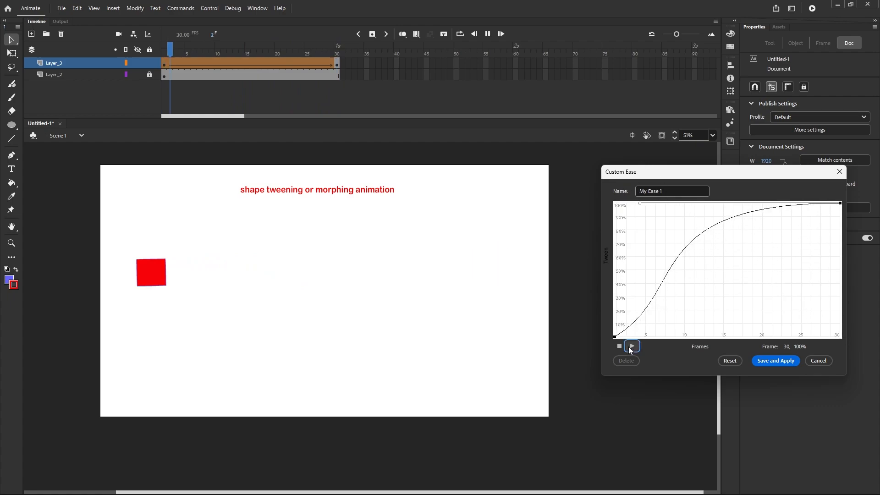
left_click(631, 349)
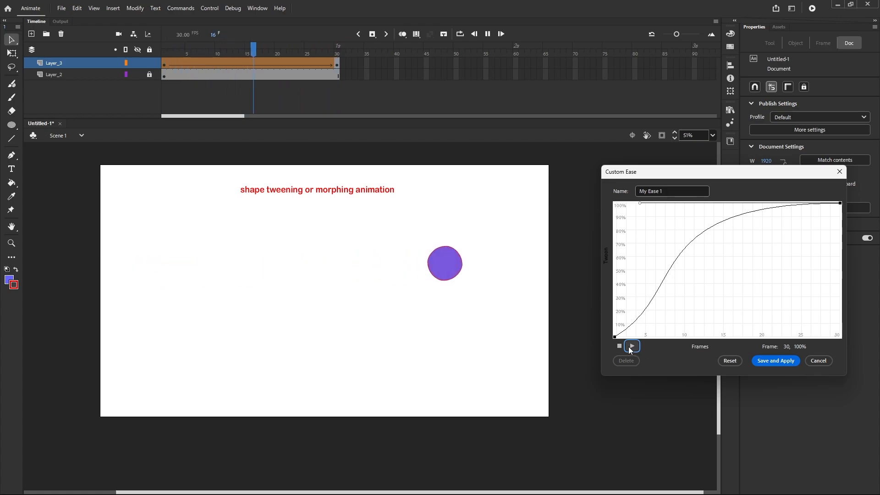
left_click(631, 349)
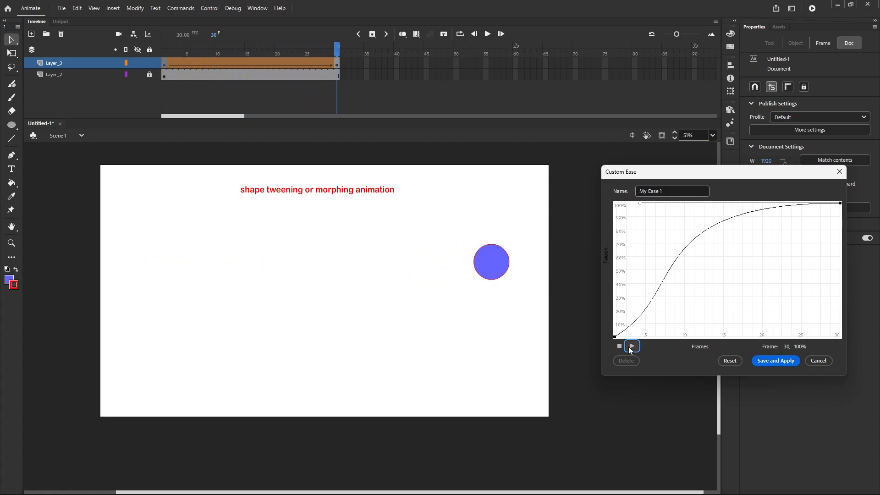
left_click(631, 350)
left_click(629, 347)
left_click(731, 363)
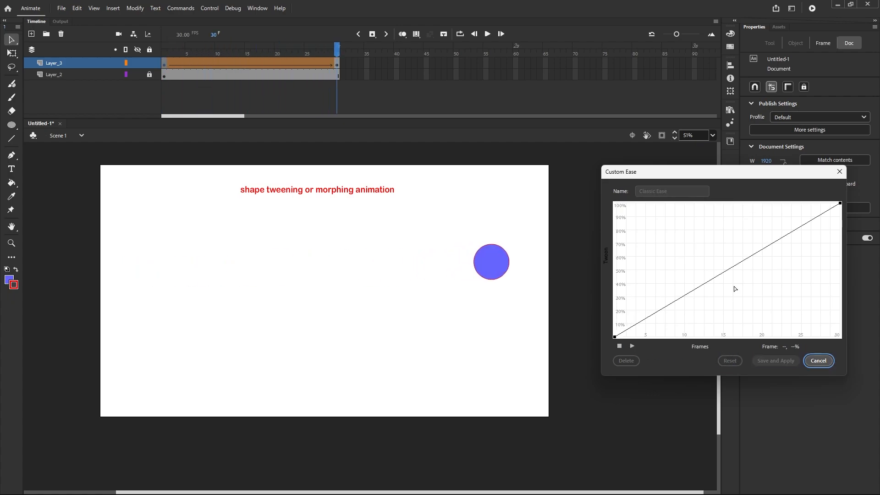
Add an anchor point mid-curve, raise it to 80% at about frame 14, and preview the ease
left_click(730, 269)
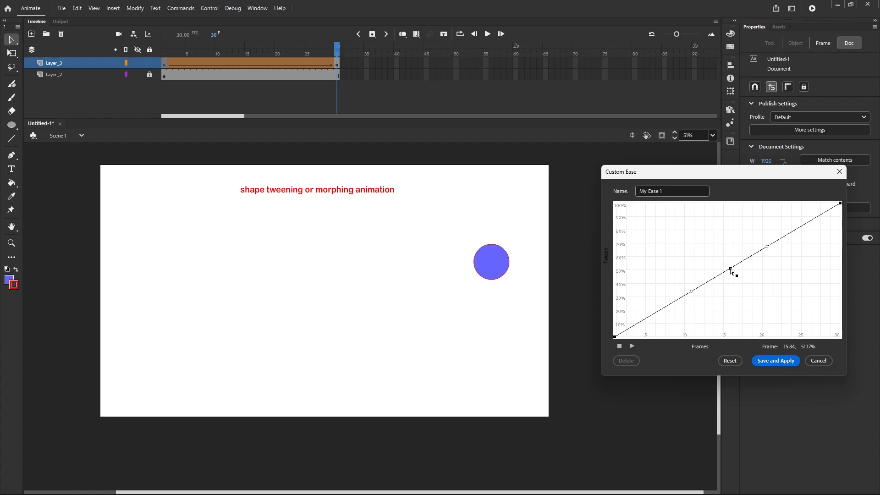
left_click_drag(730, 270, 715, 231)
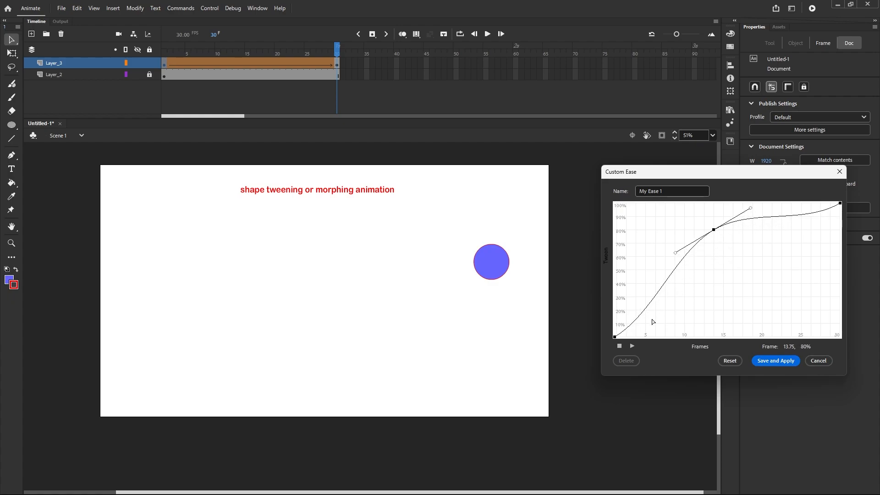
left_click(633, 346)
left_click(632, 346)
Tilt the added point's handles into a dip, move the point to about 57% at frame 16, and extend its incoming handle to 100%
left_click_drag(750, 208, 778, 285)
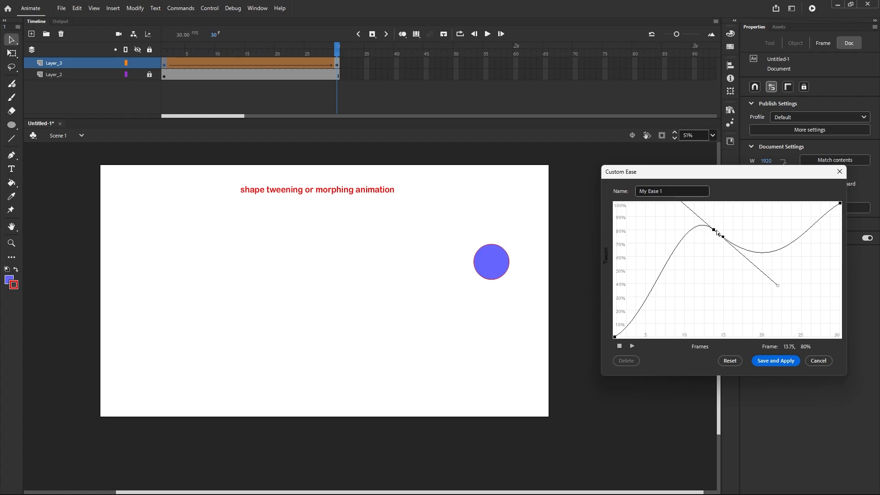
left_click_drag(713, 229, 734, 261)
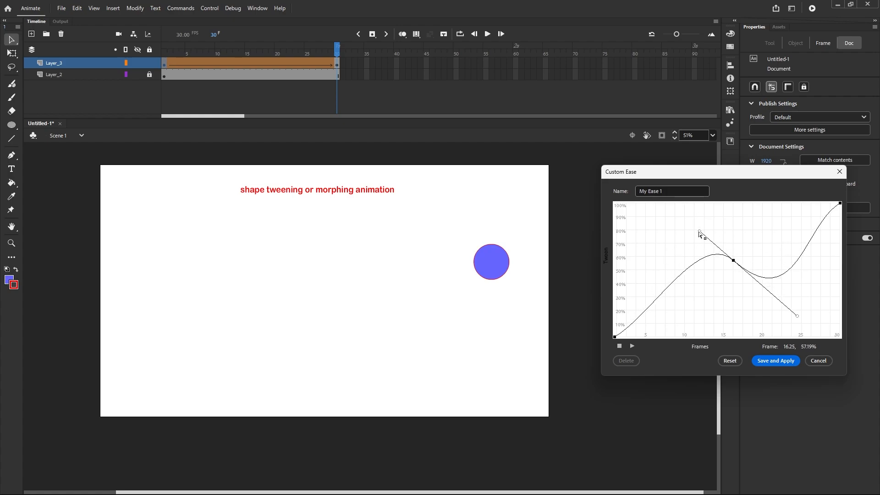
left_click_drag(700, 233, 675, 203)
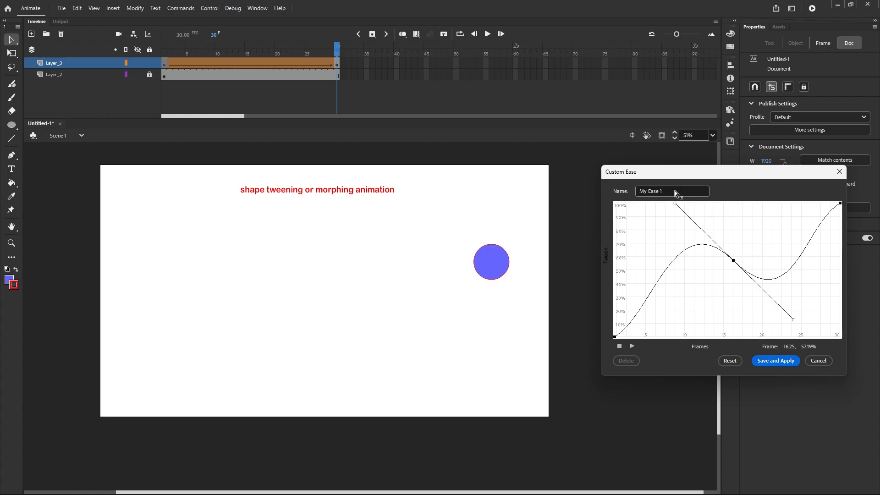
Preview the reshaped ease several times, and reset and cancel the custom ease edit
left_click(633, 345)
left_click(633, 347)
left_click(632, 347)
left_click(730, 361)
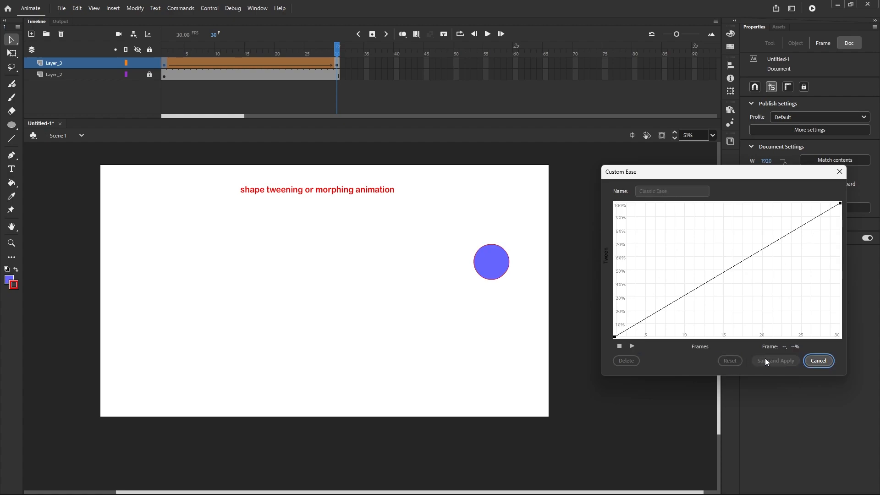
left_click(810, 360)
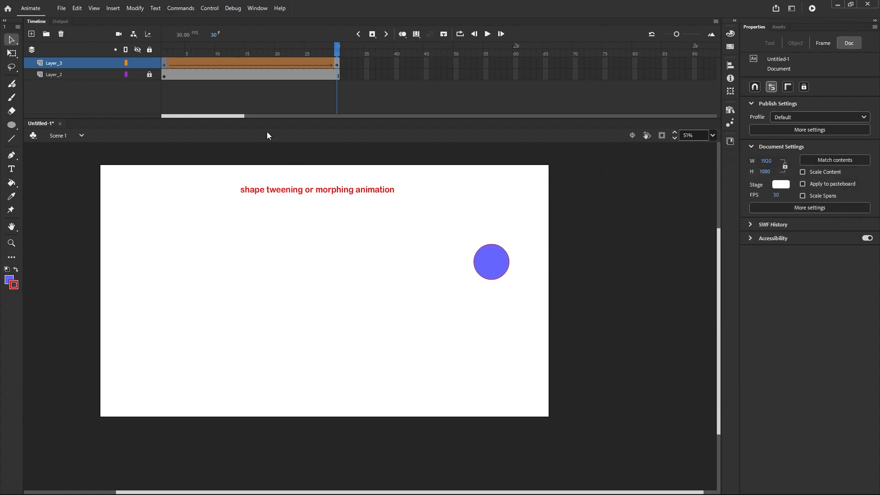
Apply the Quart Ease In preset to the shape tween on Layer_3, looking at the Cubic curve first
left_click(163, 64)
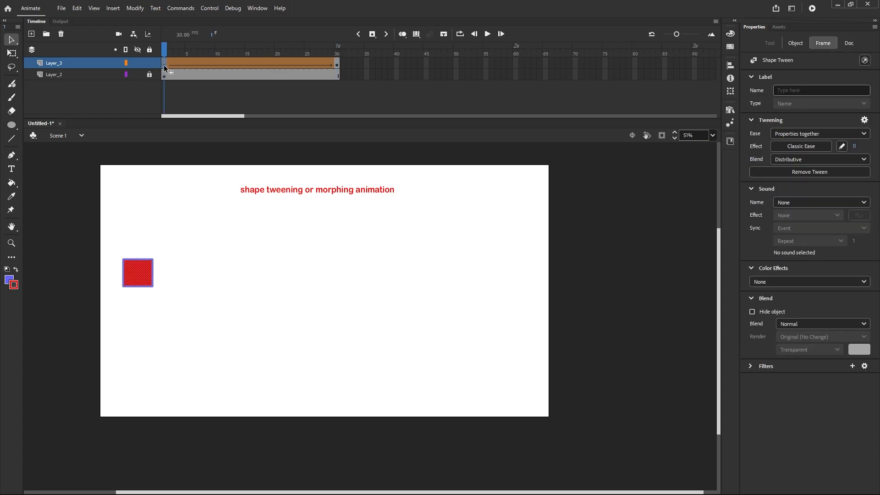
left_click(804, 147)
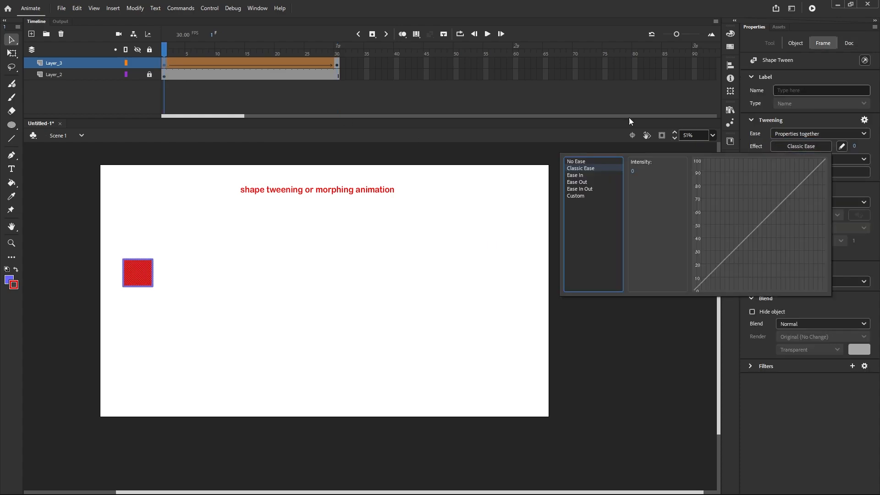
left_click(574, 177)
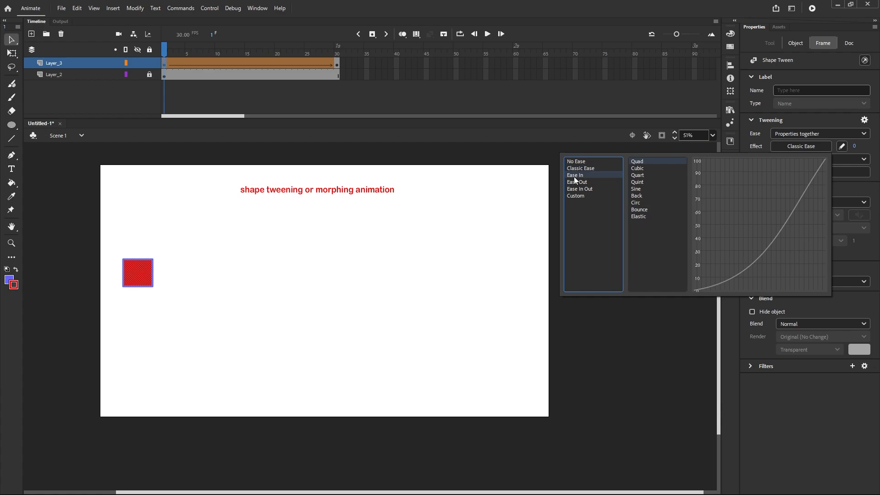
left_click(647, 169)
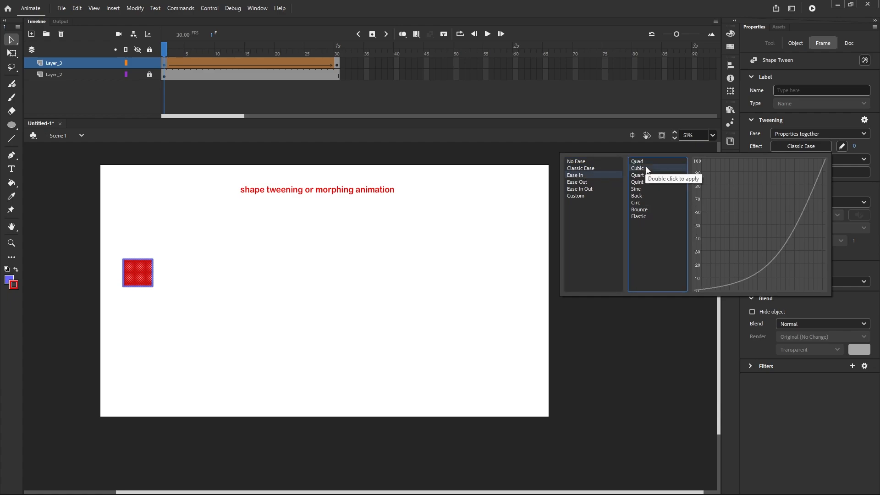
left_click(647, 177)
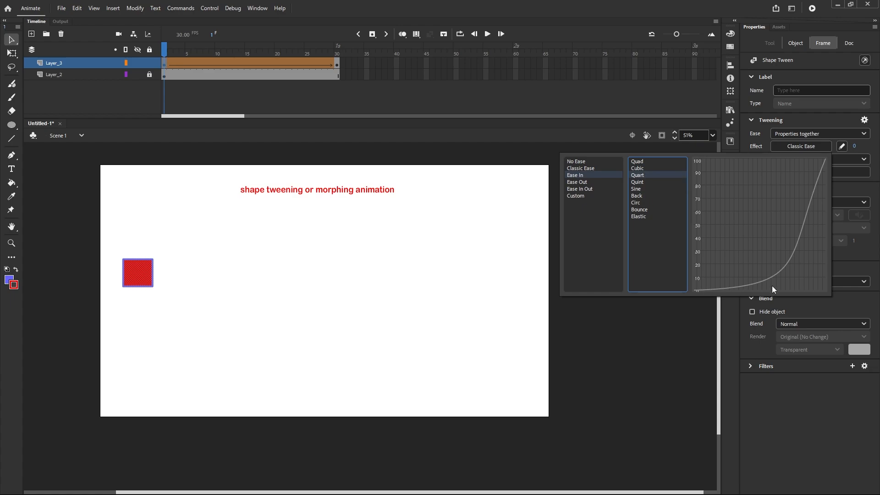
double_click(645, 176)
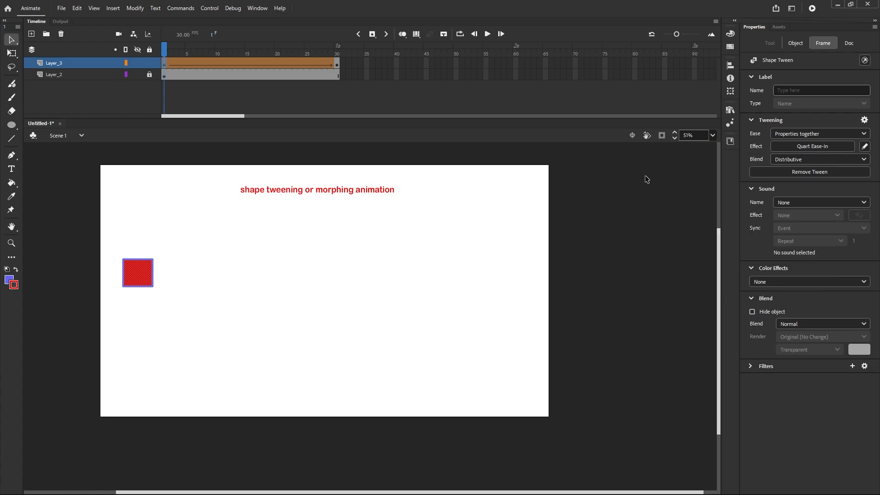
Preview the Quart ease on the morph with onion skinning and timeline playback
left_click(403, 35)
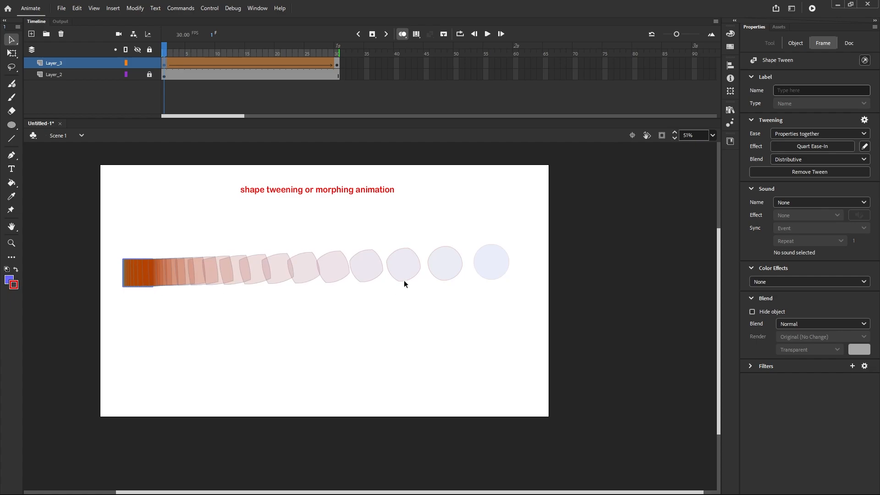
left_click(403, 34)
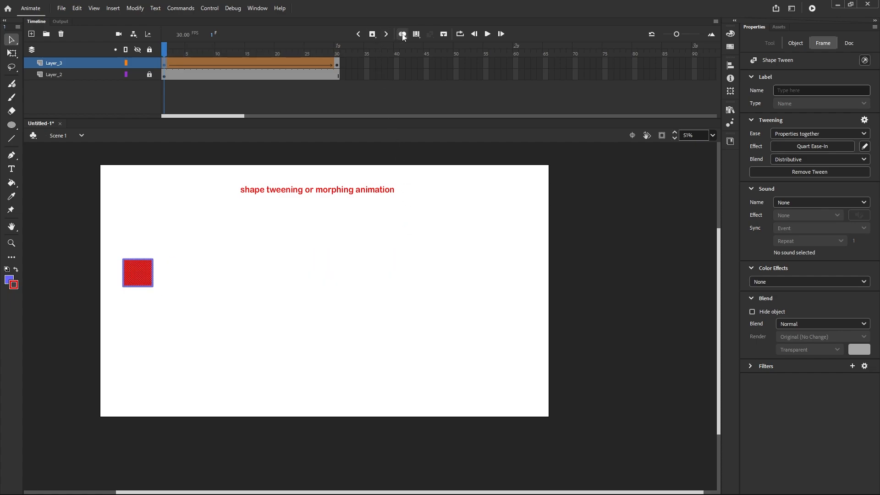
left_click(487, 34)
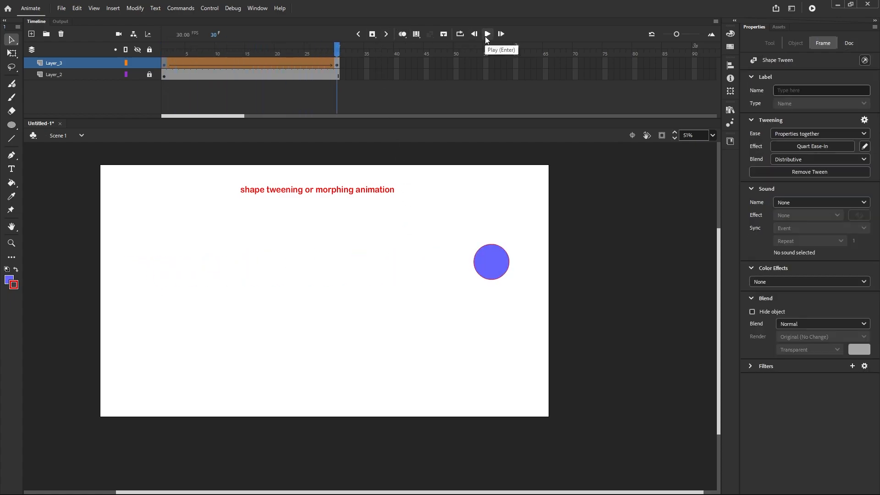
left_click(487, 35)
Compare the Quint and Sine ease-in curves and apply the Circ Ease In preset to the Layer_3 shape tween
left_click(164, 65)
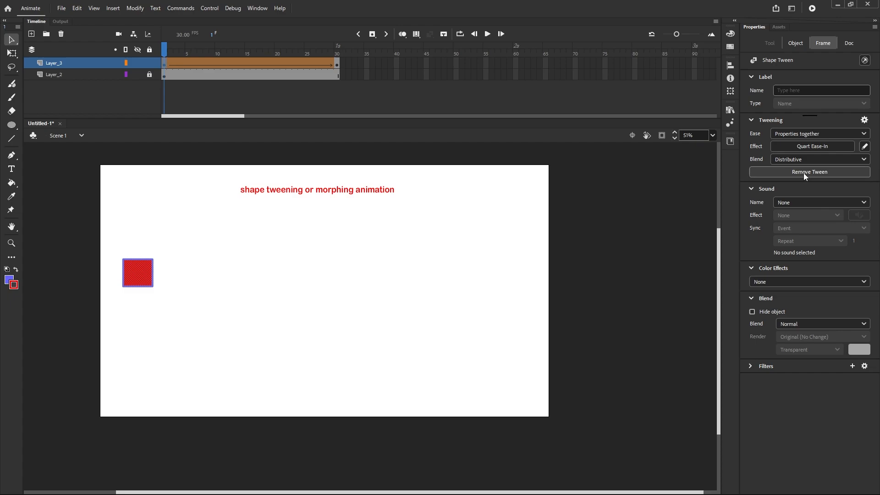
left_click(817, 148)
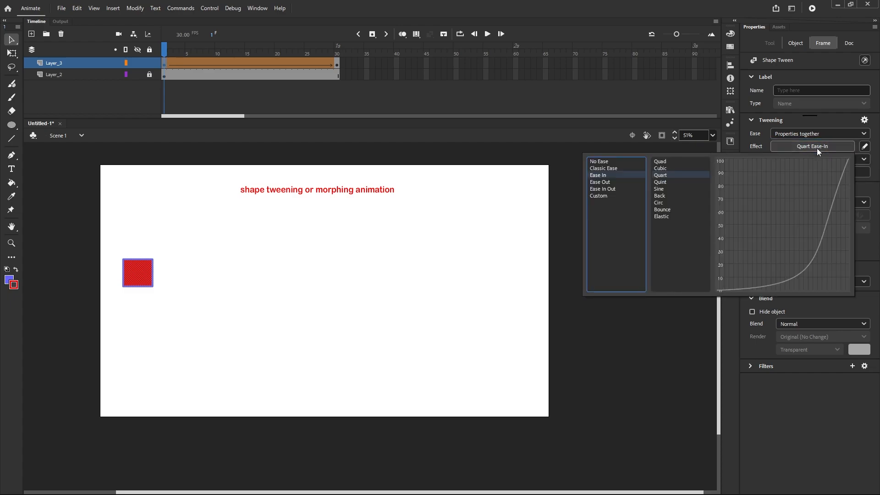
left_click(665, 183)
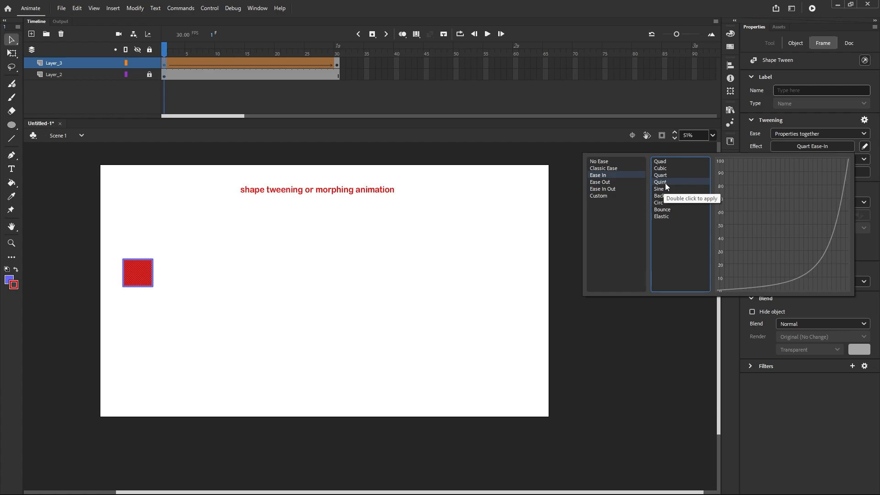
left_click(664, 190)
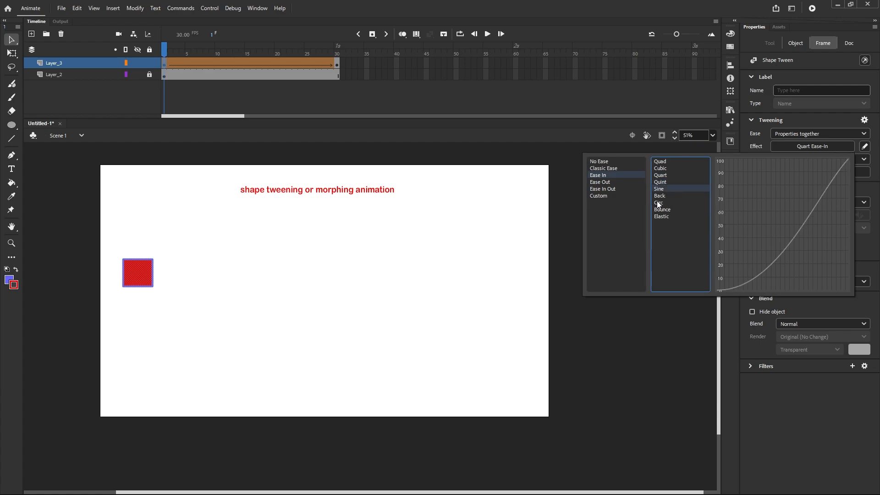
left_click(659, 203)
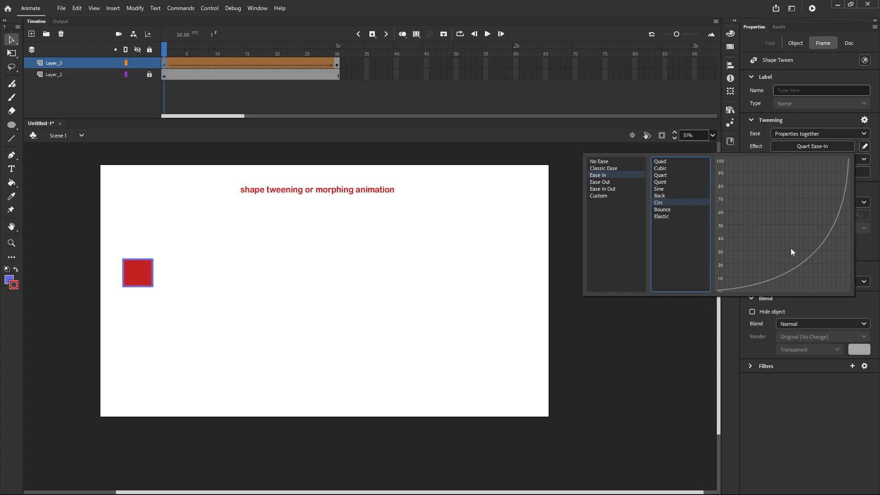
double_click(663, 202)
Preview the Circ ease with onion skinning and playback, and return the playhead to frame 1
left_click(403, 36)
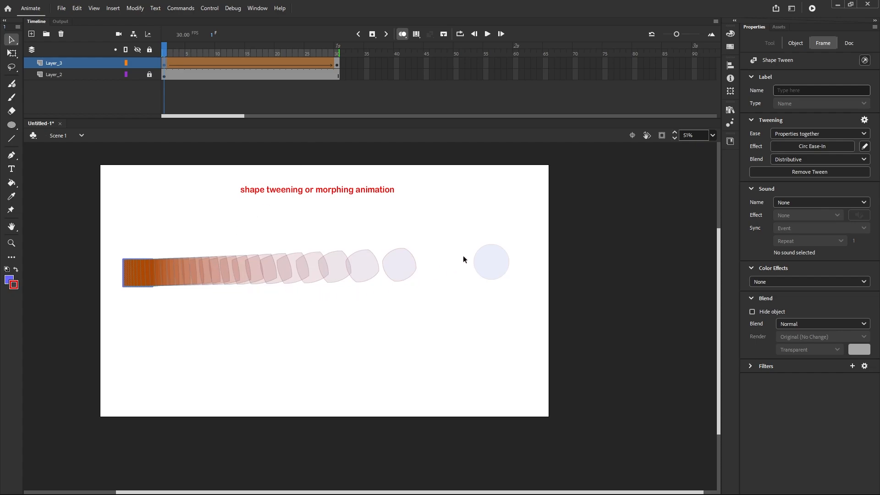
left_click(399, 35)
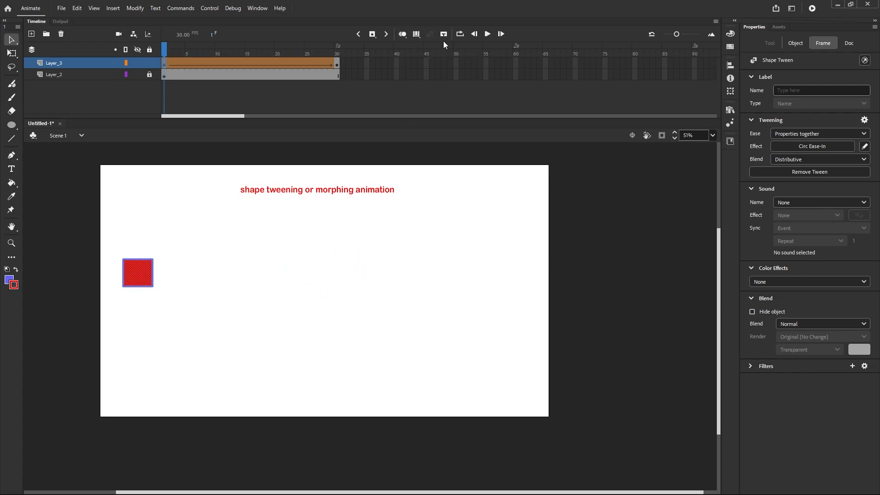
left_click(489, 34)
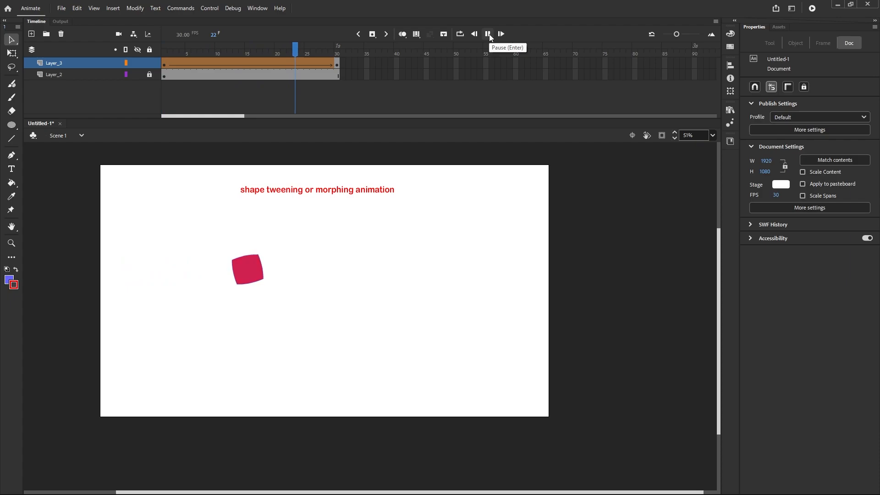
left_click(488, 34)
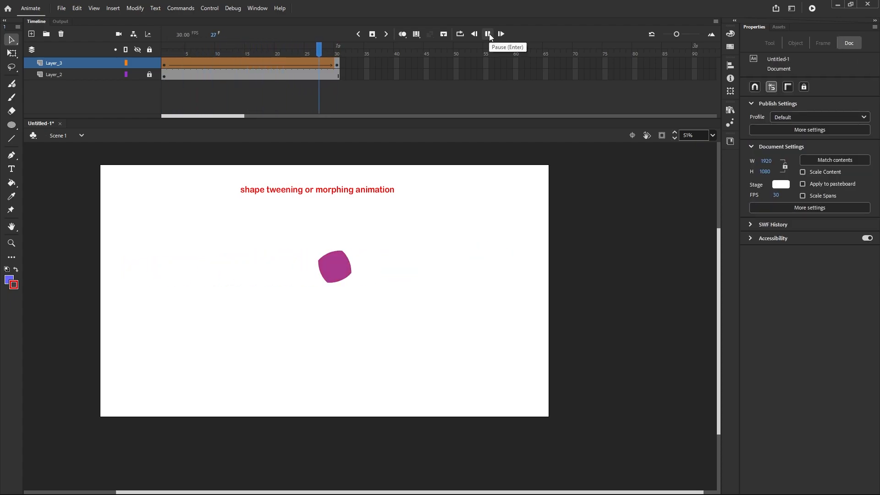
left_click_drag(334, 50, 153, 55)
Apply the Elastic Ease In preset to the shape tween on Layer_3, looking at the Bounce curve first
left_click(164, 64)
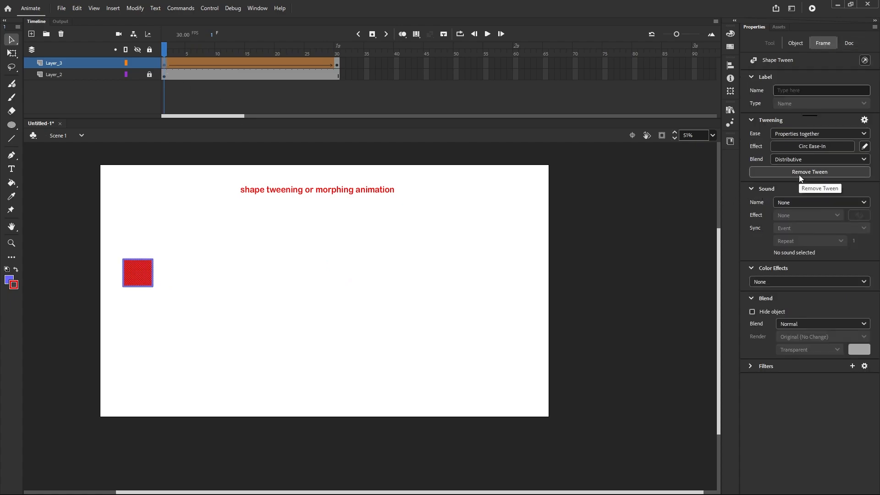
left_click(812, 148)
left_click(661, 210)
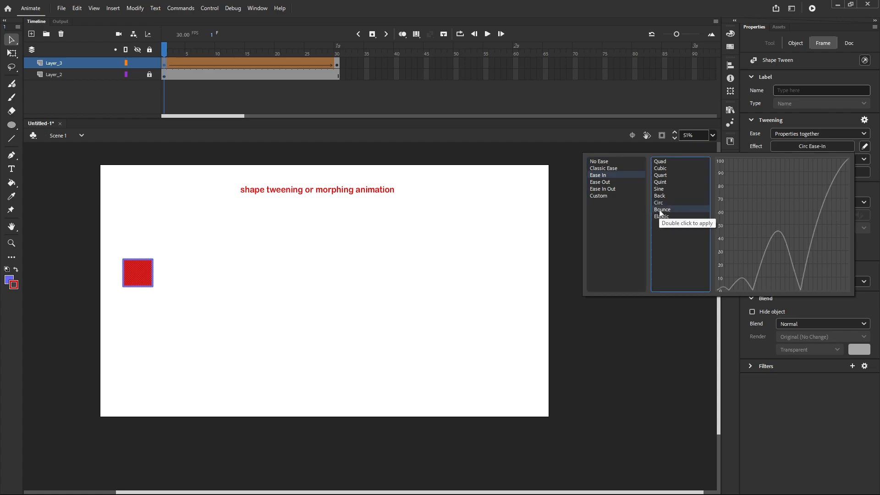
left_click(664, 217)
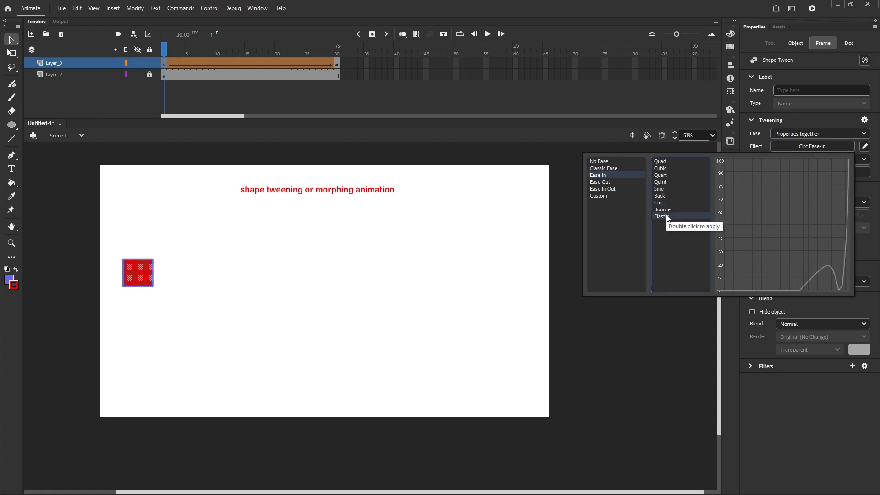
double_click(668, 218)
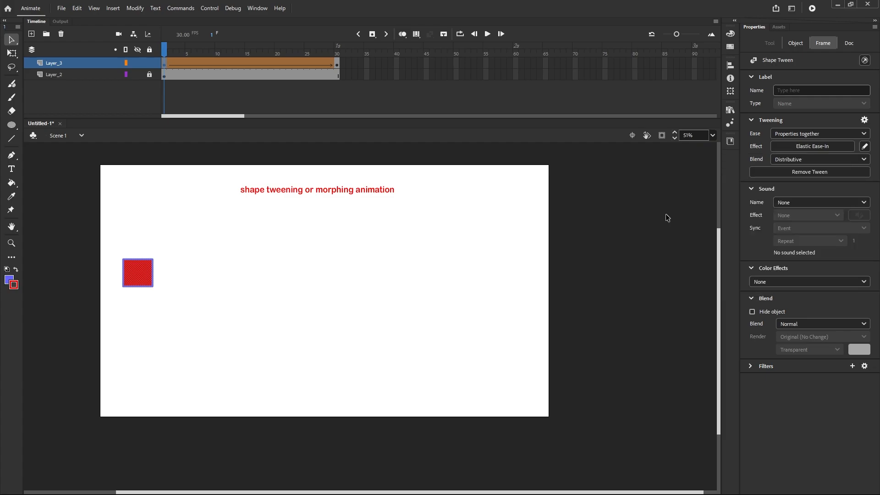
Play the morph with the Elastic ease in the timeline and return the playhead to frame 1
left_click(483, 37)
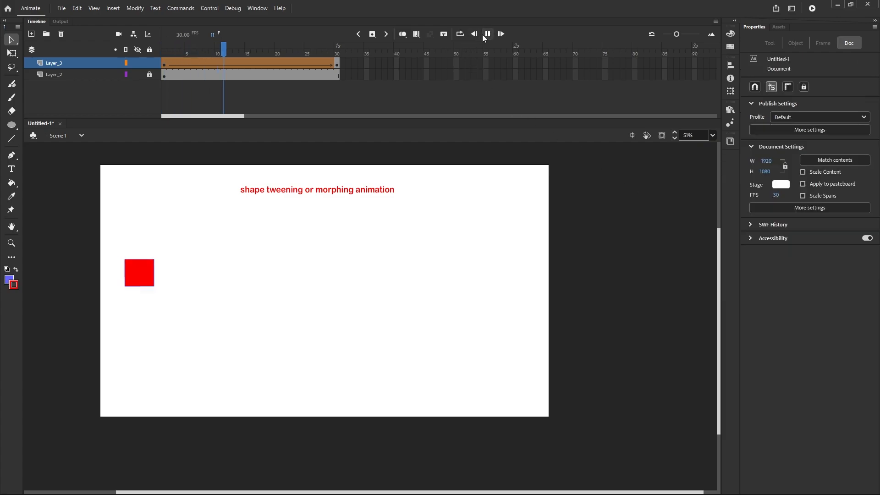
left_click(485, 36)
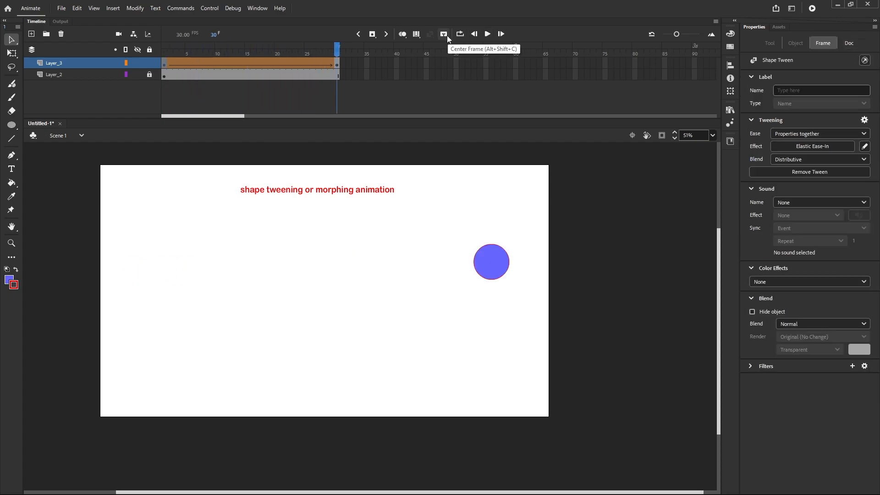
left_click_drag(338, 50, 164, 49)
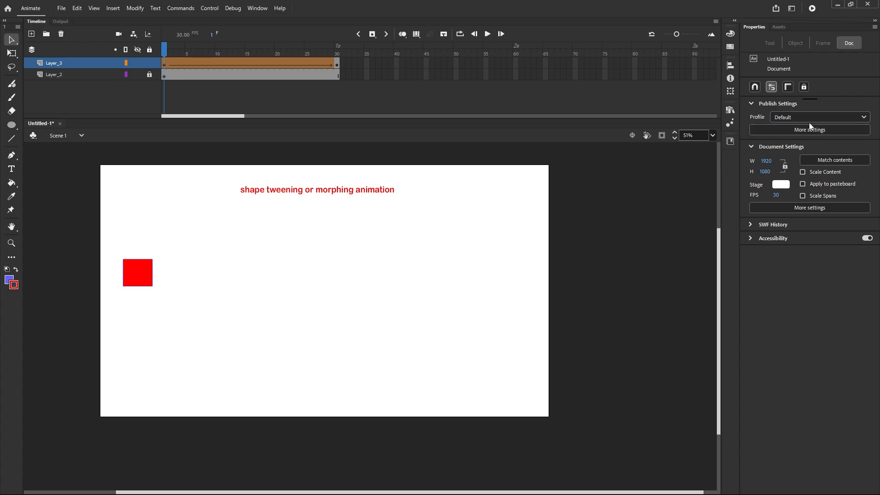
Apply the Cubic Ease Out preset to the Layer_3 shape tween, looking at the Quad ease-out curve first
left_click(163, 65)
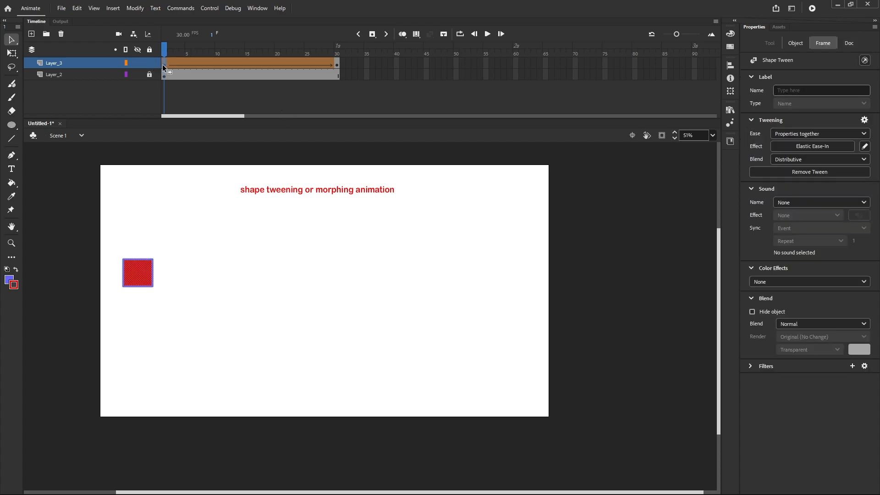
left_click(801, 146)
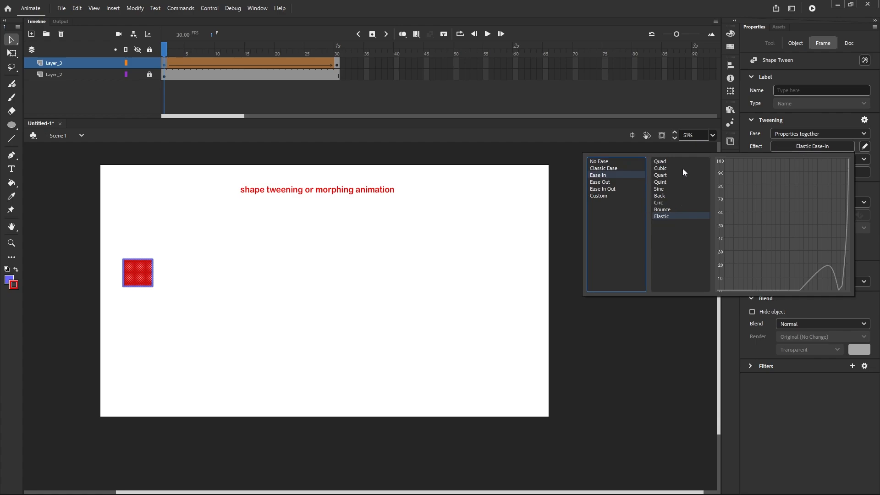
left_click(598, 182)
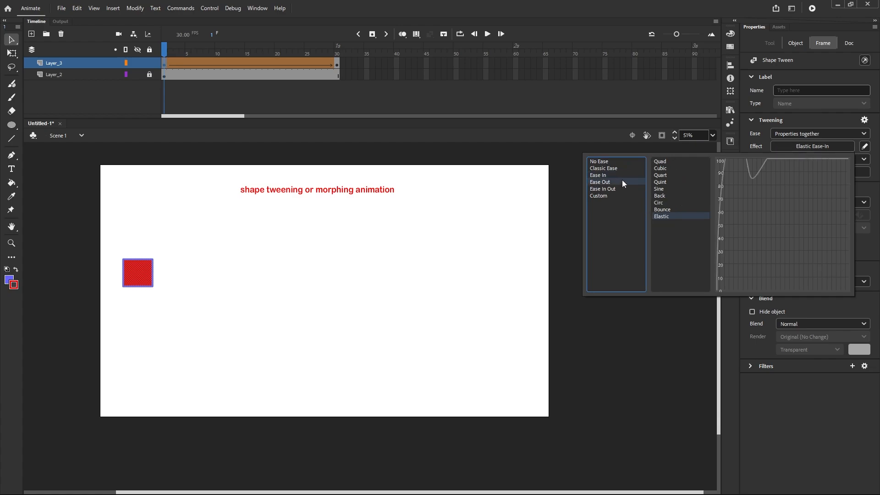
left_click(662, 163)
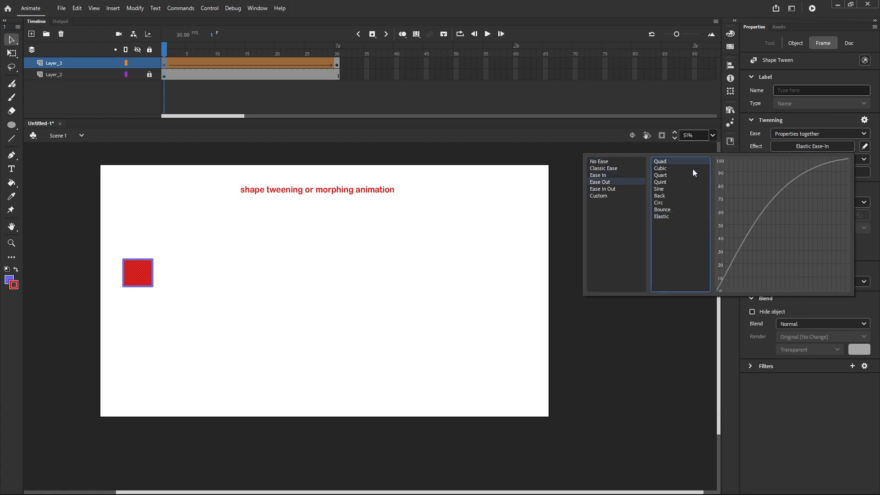
left_click(664, 170)
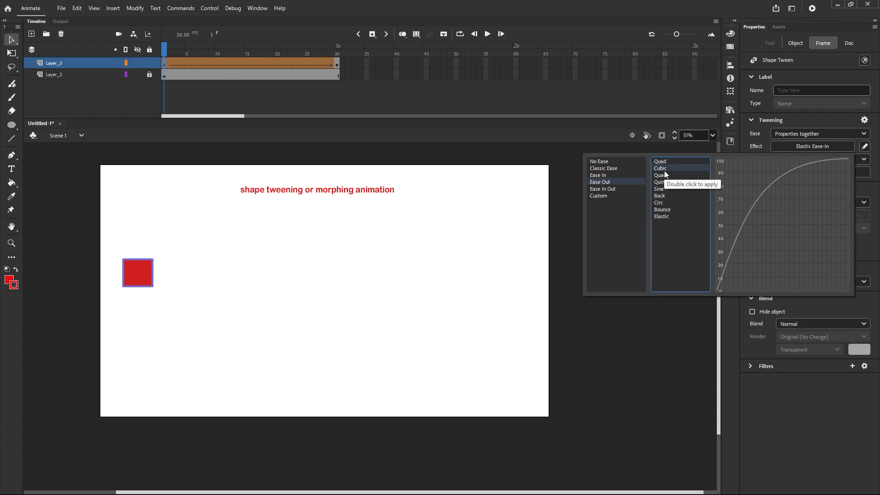
double_click(664, 170)
Preview the Cubic Ease Out morph with onion skinning and playback, and return the playhead to frame 1
left_click(402, 34)
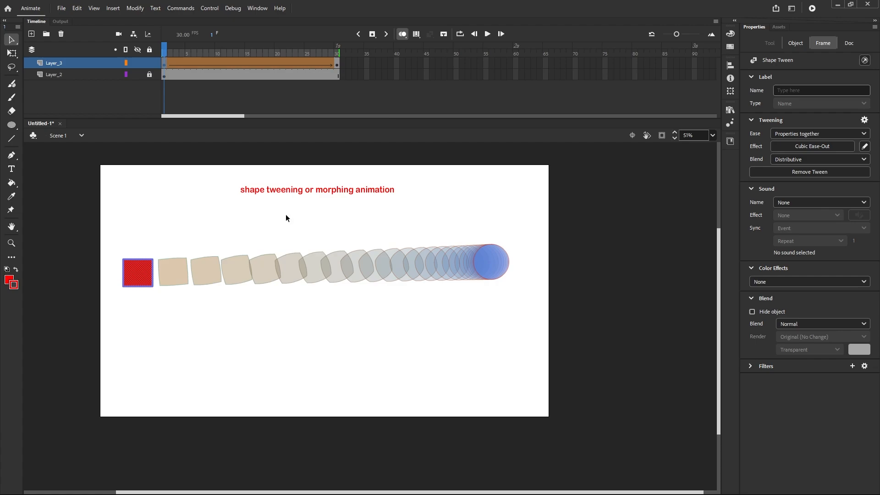
left_click(402, 34)
left_click(488, 34)
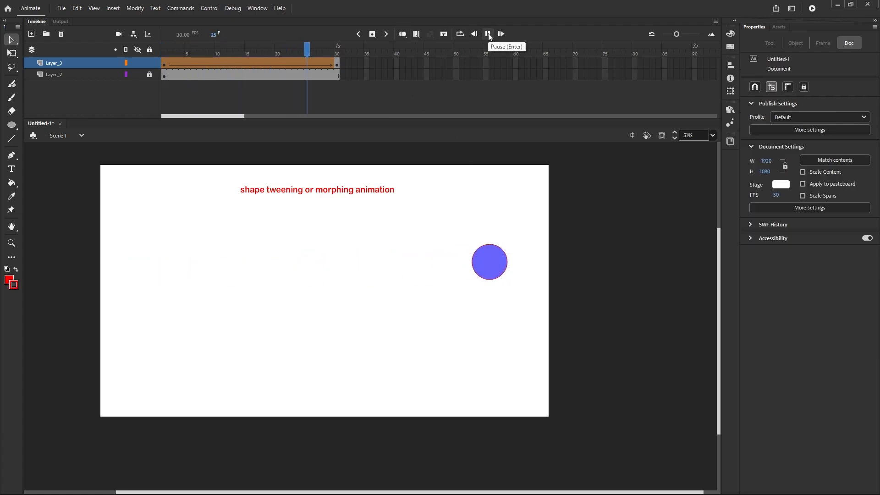
left_click(488, 34)
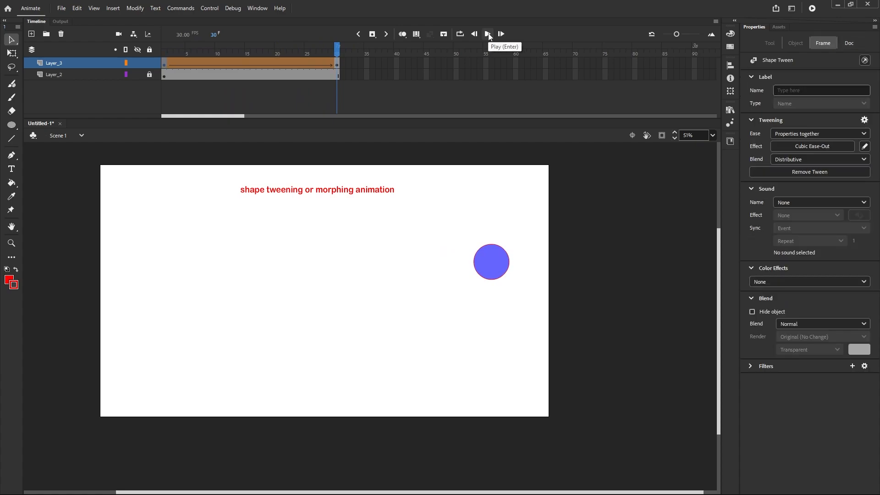
left_click_drag(337, 50, 148, 62)
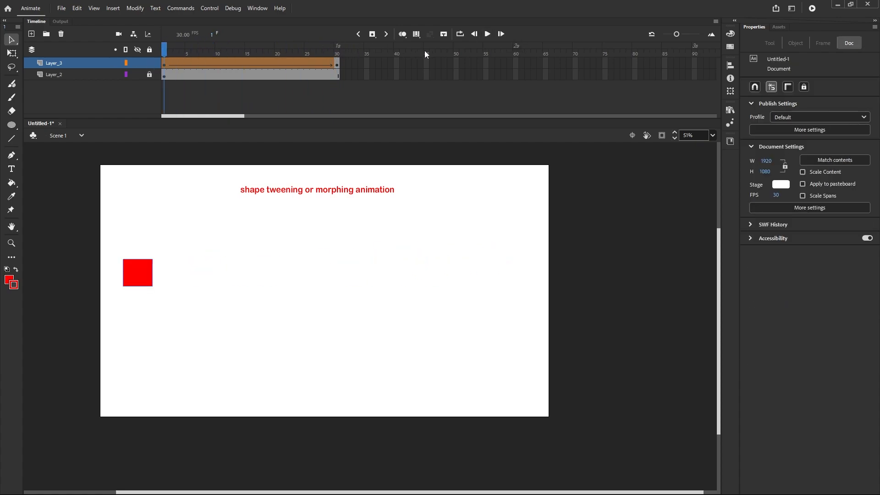
Compare the Sine, Back and Circ ease-out curves and apply the Bounce Ease Out preset to the Layer_3 shape tween
left_click(164, 65)
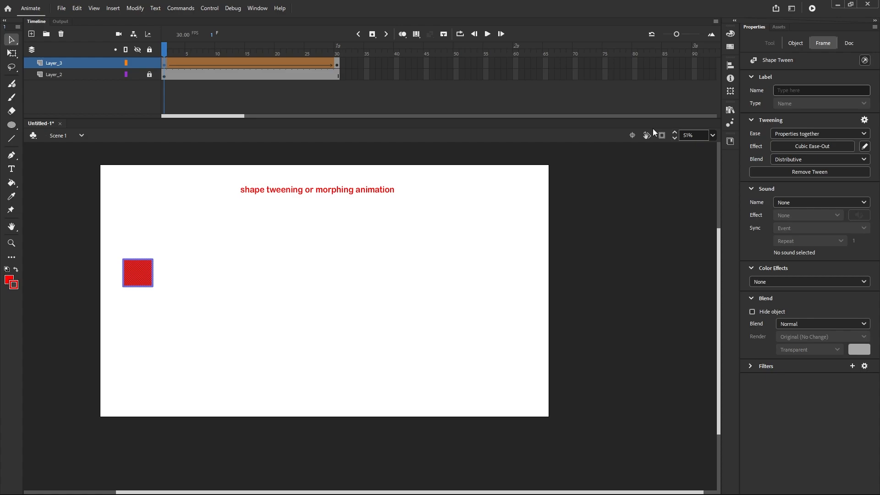
left_click(788, 144)
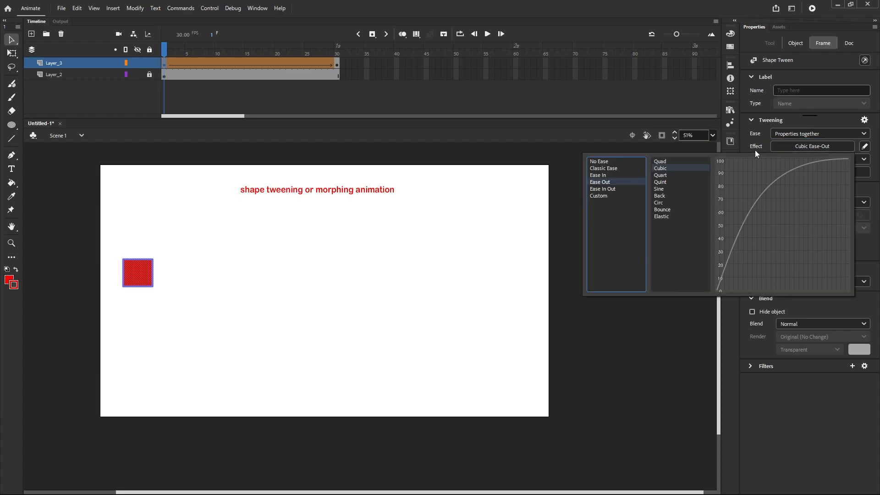
left_click(668, 189)
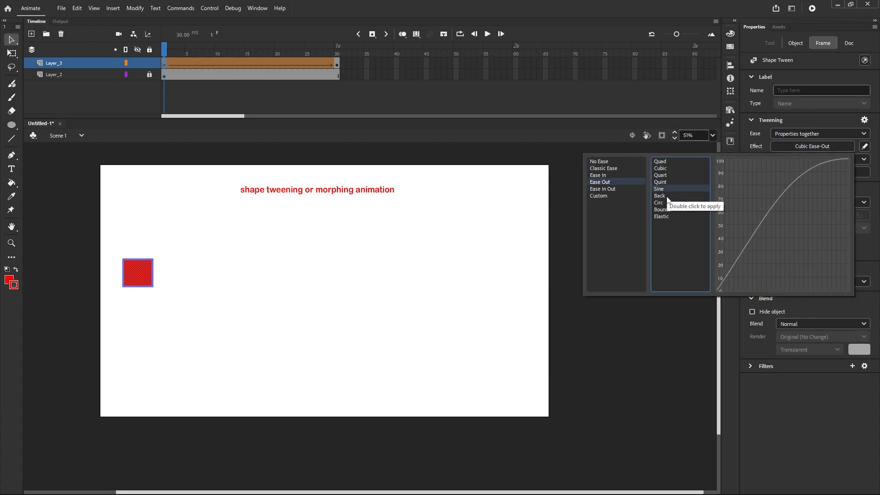
left_click(667, 197)
left_click(667, 205)
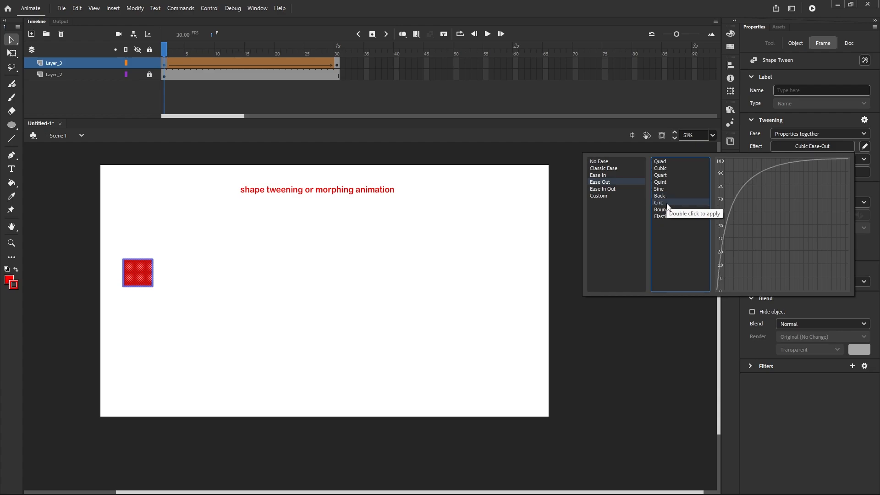
left_click(668, 211)
double_click(667, 211)
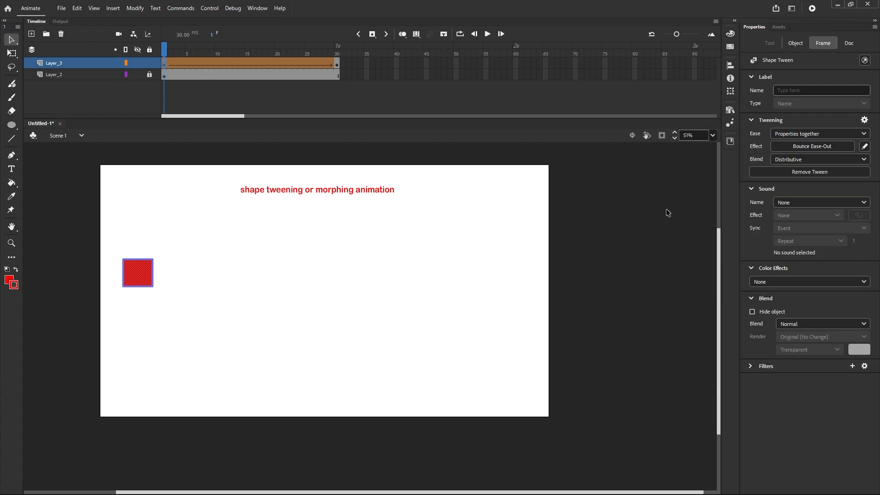
Preview the Bounce Ease Out morph with onion skinning and repeated playback, and return the playhead to frame 1
left_click(402, 36)
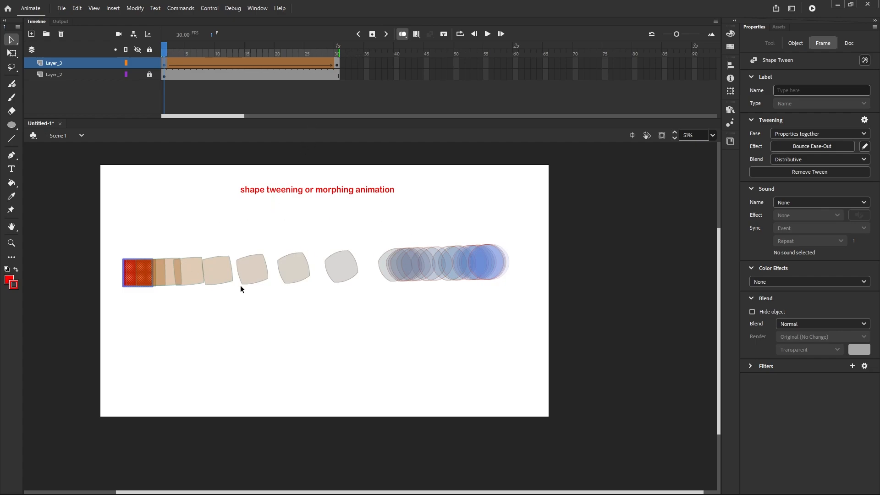
left_click(402, 36)
left_click(487, 35)
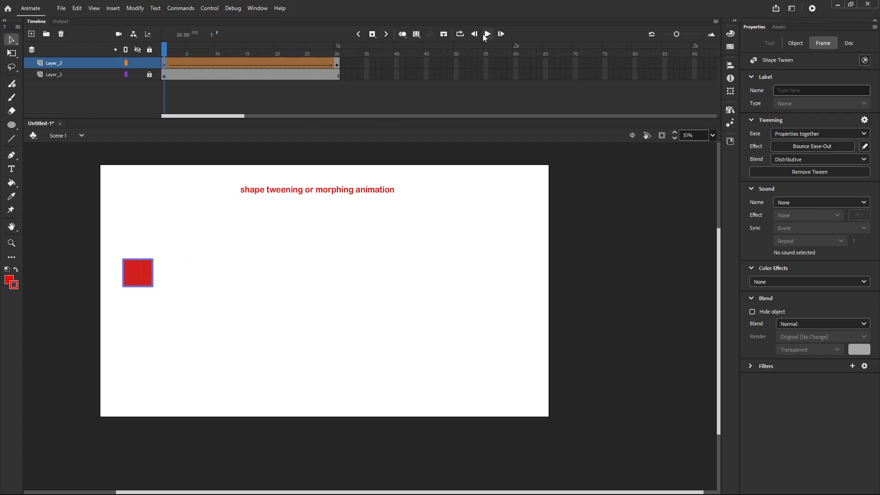
left_click(487, 34)
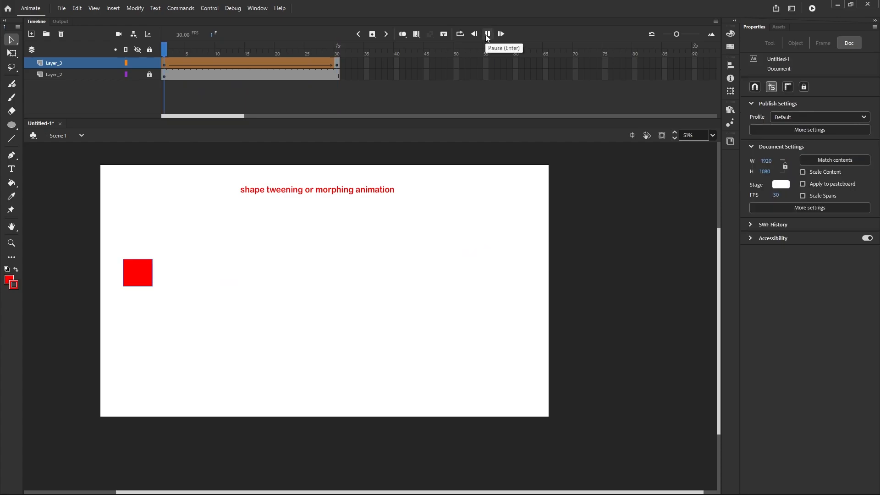
left_click(488, 35)
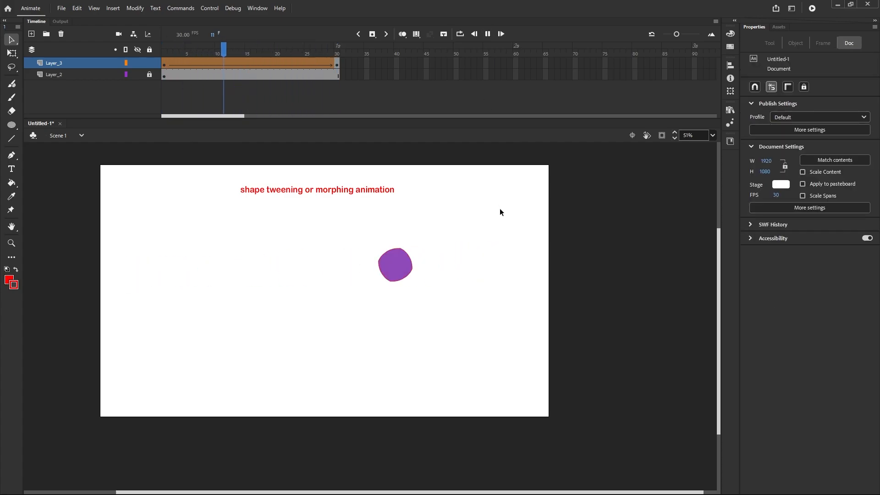
left_click(488, 35)
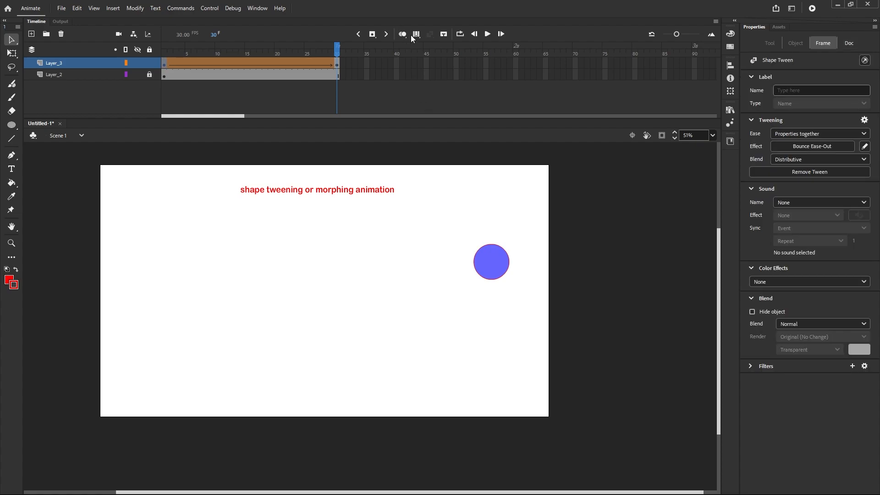
left_click_drag(339, 49, 158, 66)
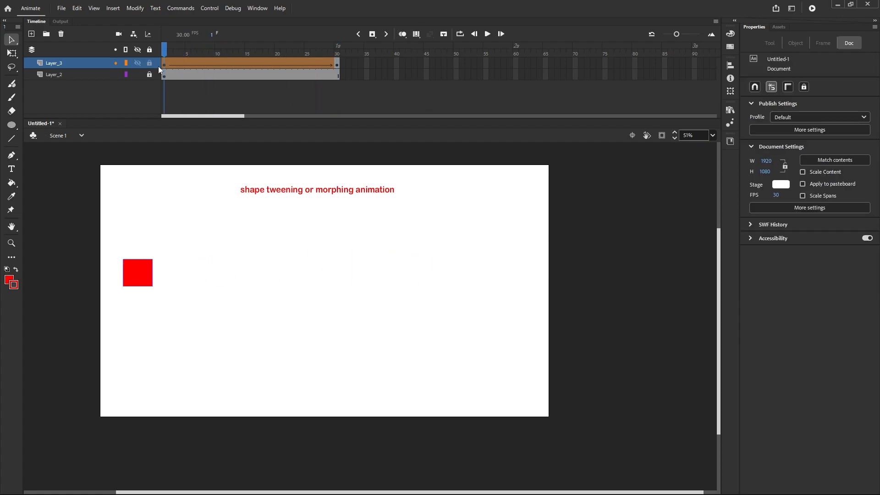
Apply the Quart Ease In Out preset to the Layer_3 shape tween, looking at the Quad ease-in-out curve first
left_click(163, 65)
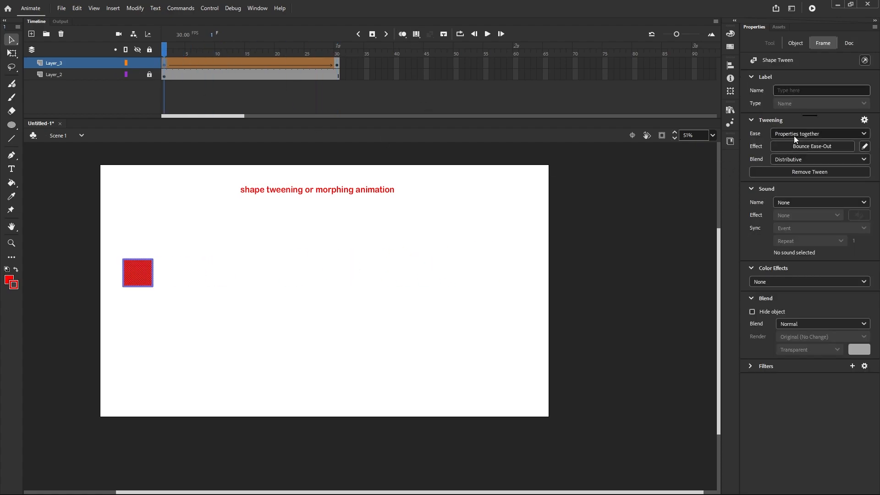
left_click(798, 147)
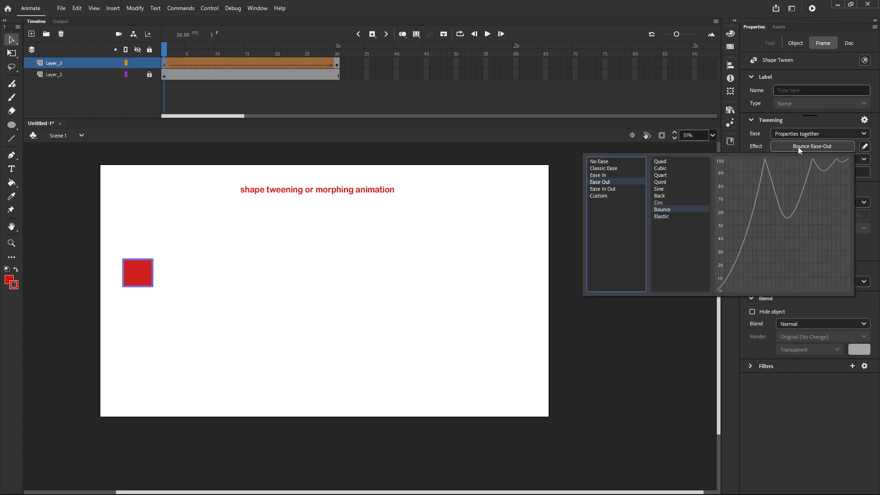
left_click(601, 189)
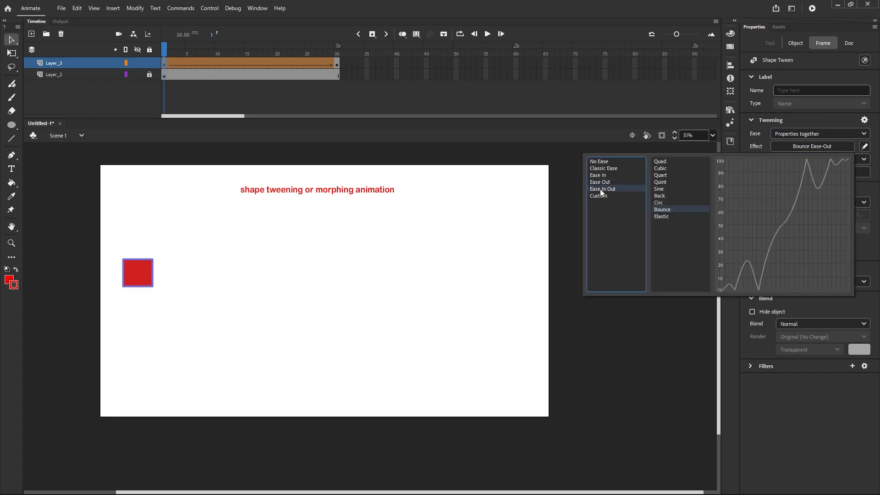
left_click(671, 163)
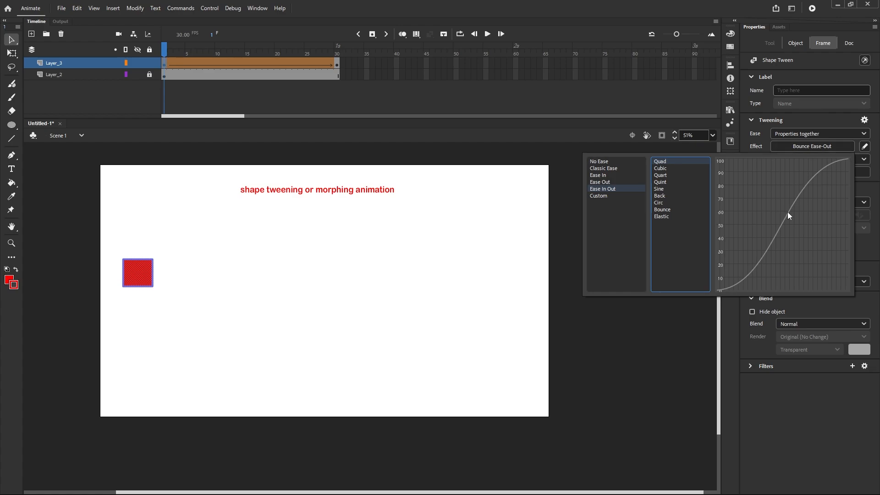
left_click(670, 177)
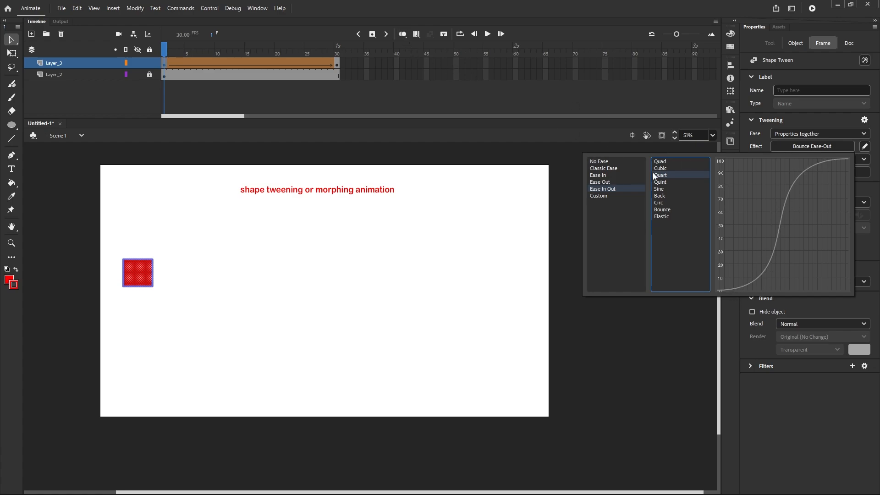
double_click(670, 175)
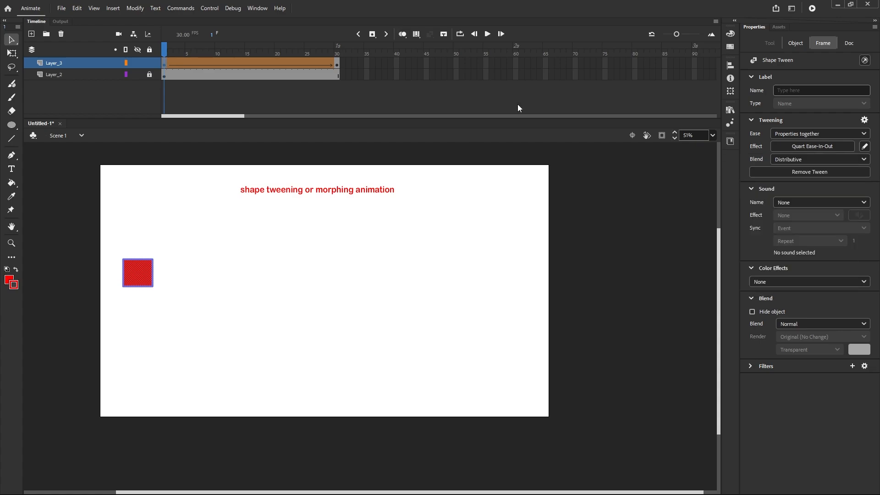
Preview the Quart Ease In Out morph with onion skinning and timeline playback
left_click(402, 34)
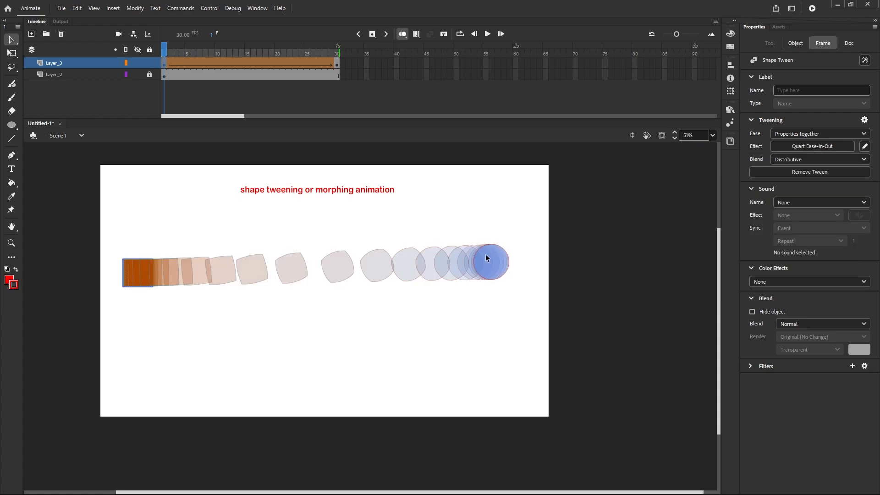
left_click(402, 35)
left_click(487, 33)
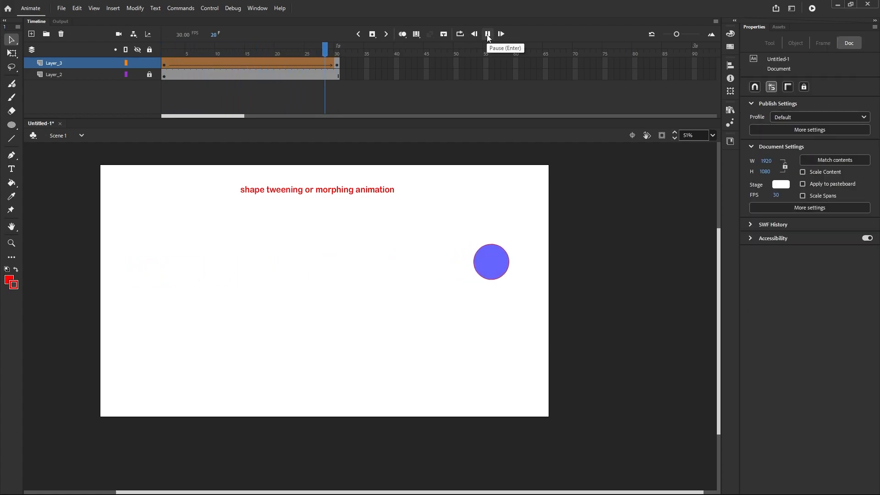
Return the playhead to frame 1 and apply the Back Ease In Out preset to the Layer_3 shape tween, looking at the Sine curve first
left_click(487, 34)
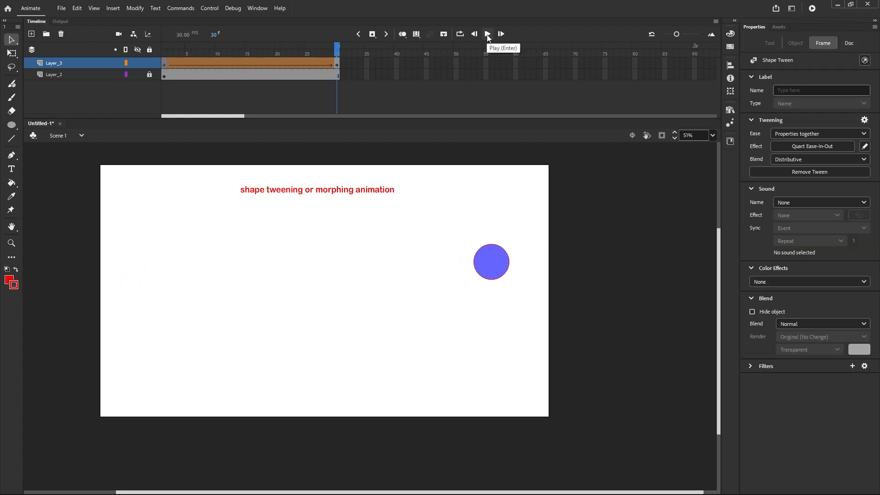
left_click_drag(336, 47, 152, 72)
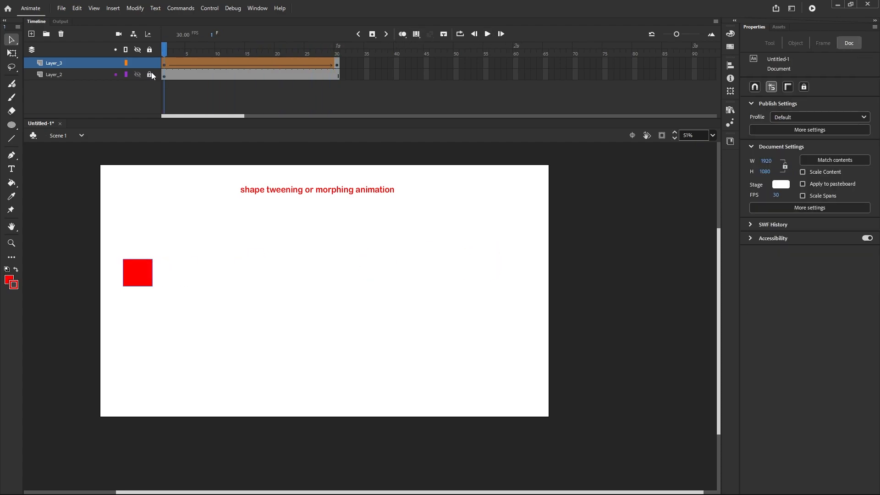
left_click(165, 65)
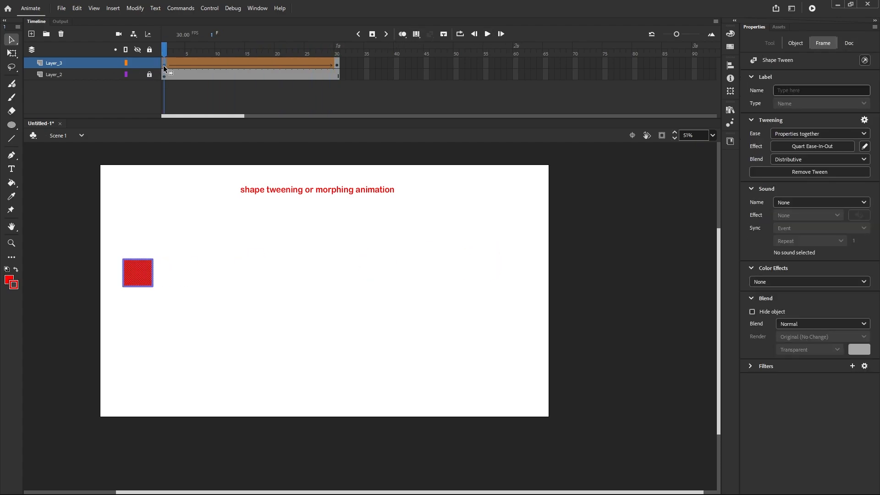
left_click(796, 148)
left_click(663, 188)
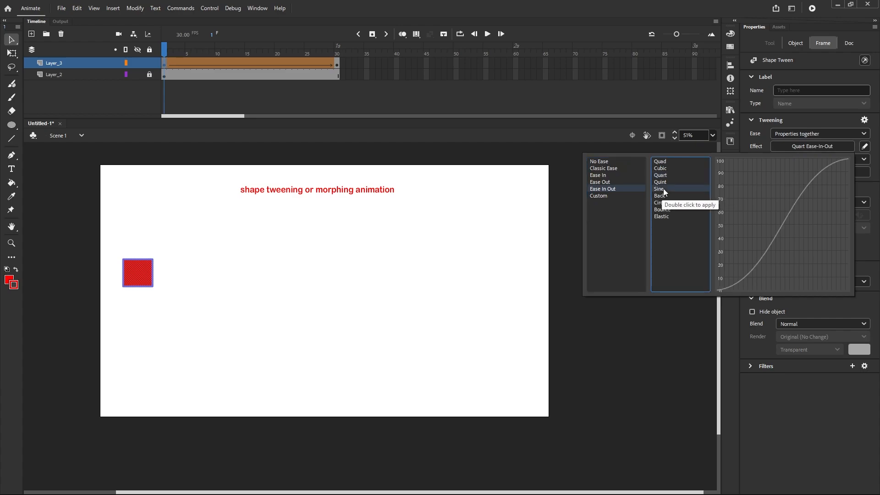
left_click(665, 196)
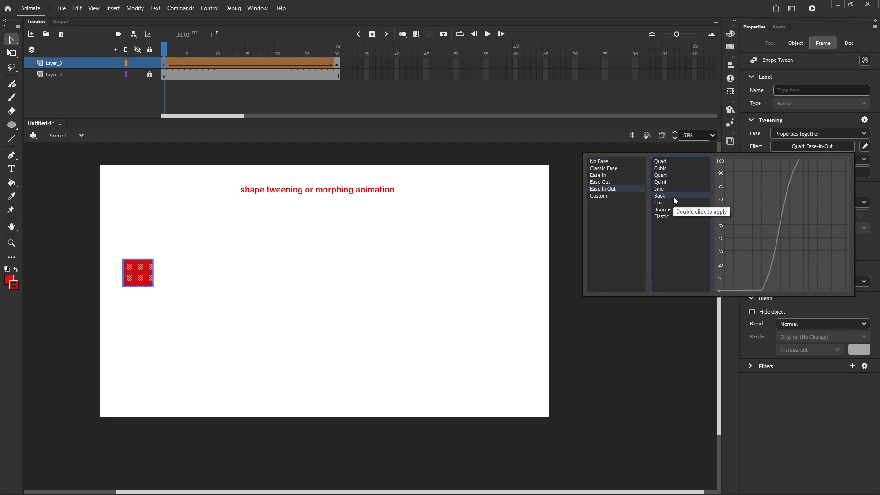
double_click(672, 196)
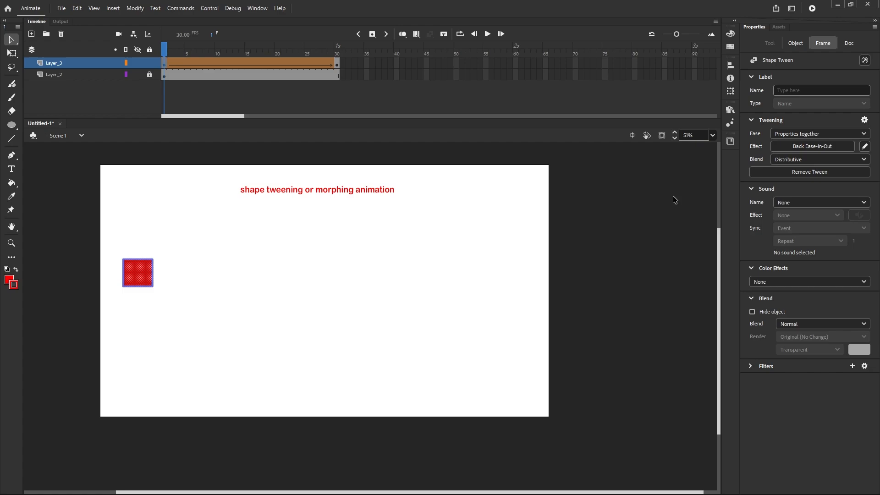
Preview the Back Ease In Out morph with onion skinning and repeated playback, and return the playhead to frame 1
left_click(402, 35)
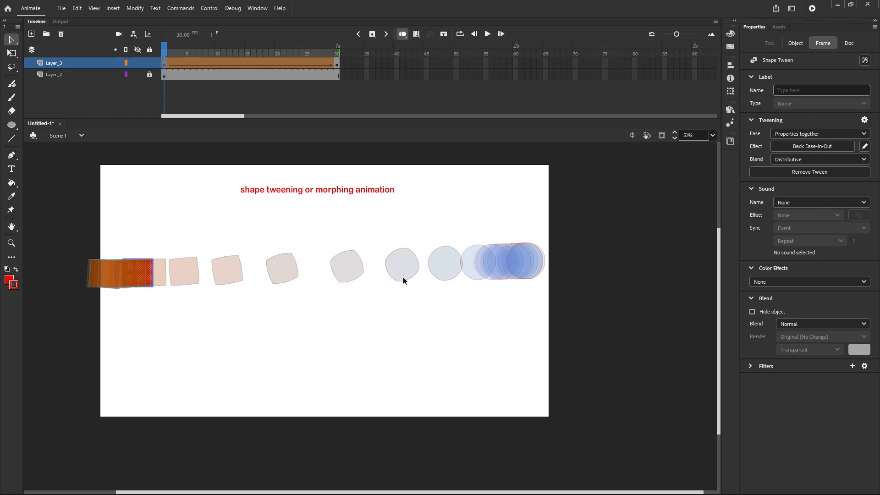
left_click(402, 34)
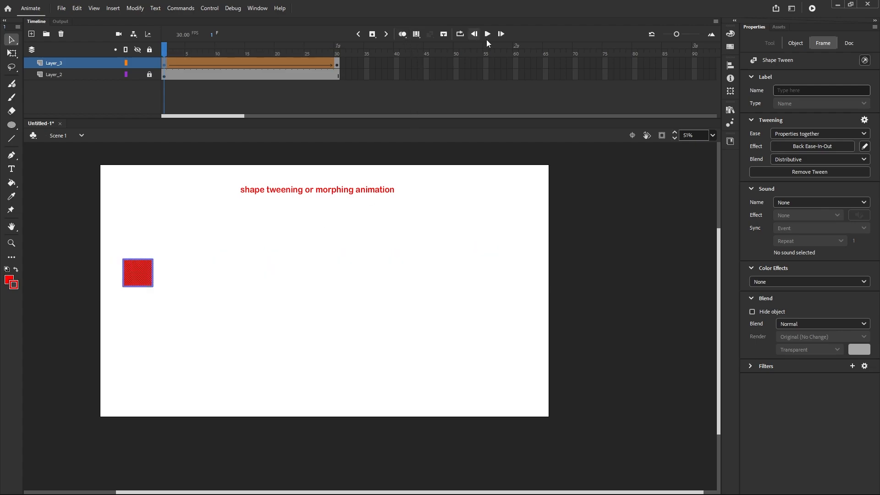
left_click(487, 34)
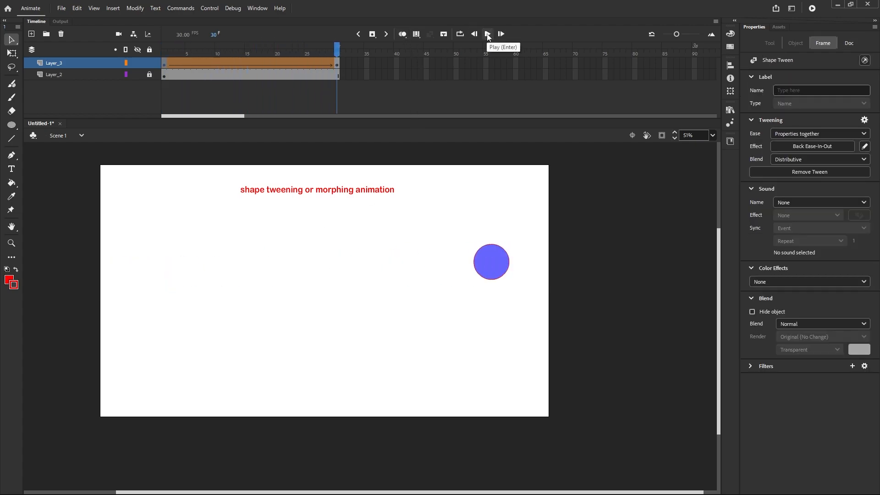
left_click(487, 35)
left_click(488, 35)
left_click(488, 35)
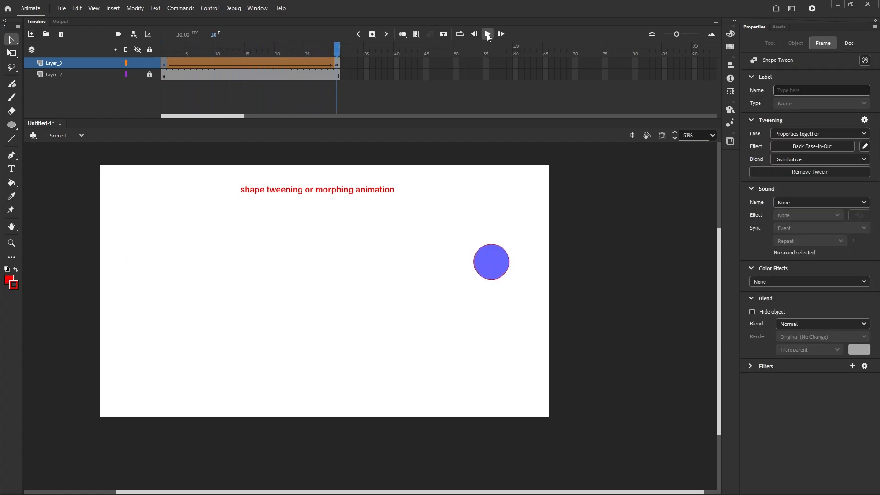
left_click(487, 35)
left_click_drag(335, 53, 164, 53)
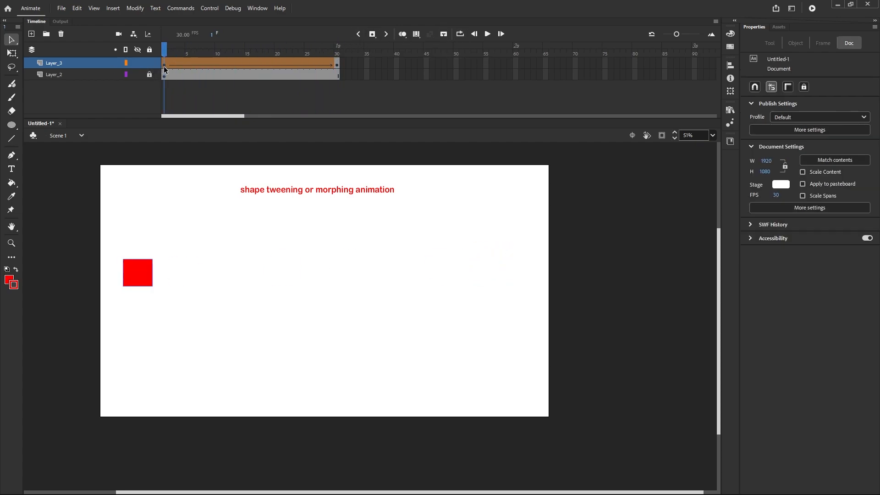
Apply the Circ Ease In Out preset to the Layer_3 shape tween and play the morph once
left_click(165, 67)
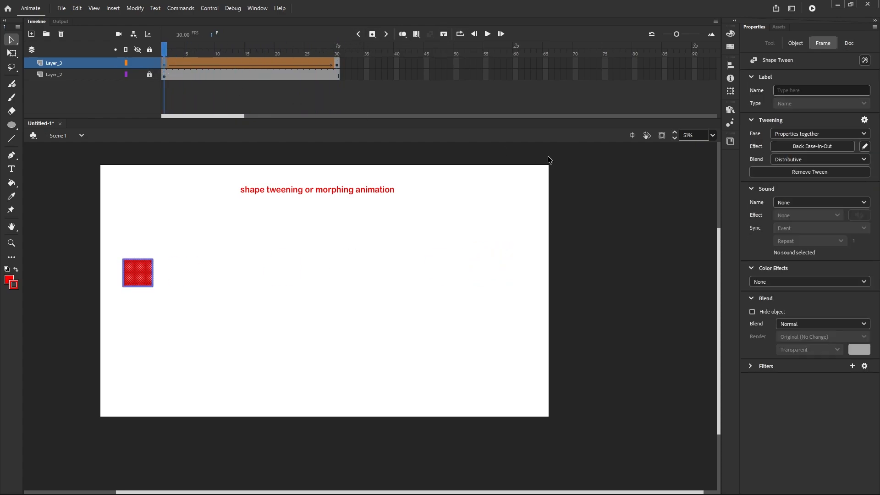
left_click(798, 146)
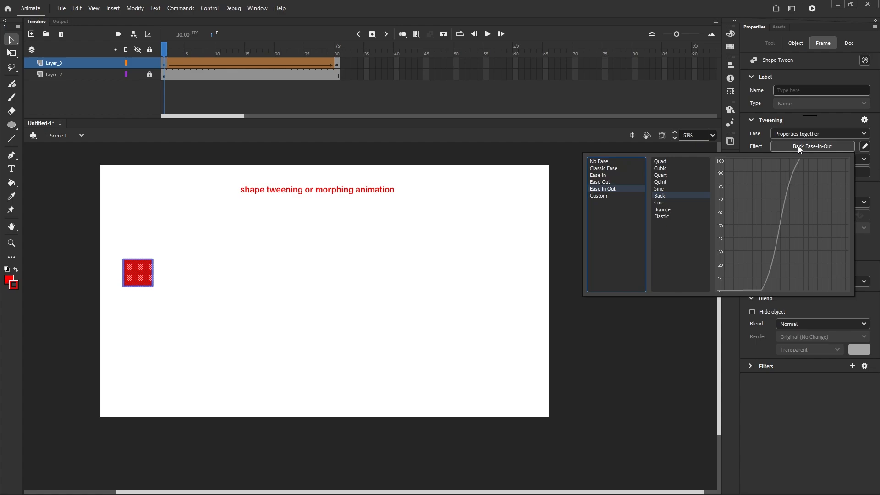
left_click(664, 203)
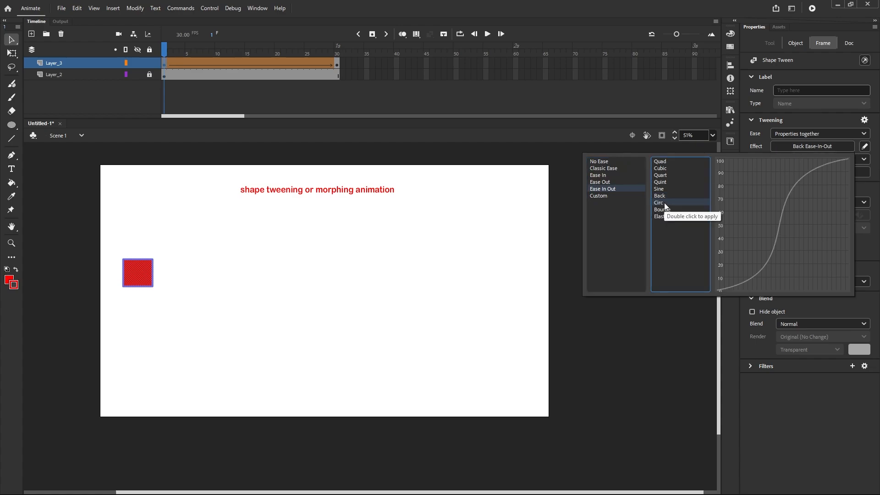
double_click(664, 202)
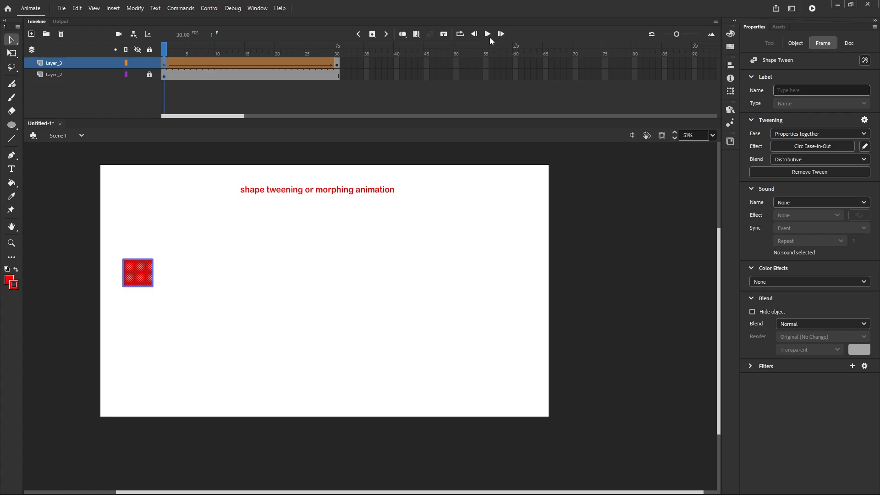
left_click(486, 34)
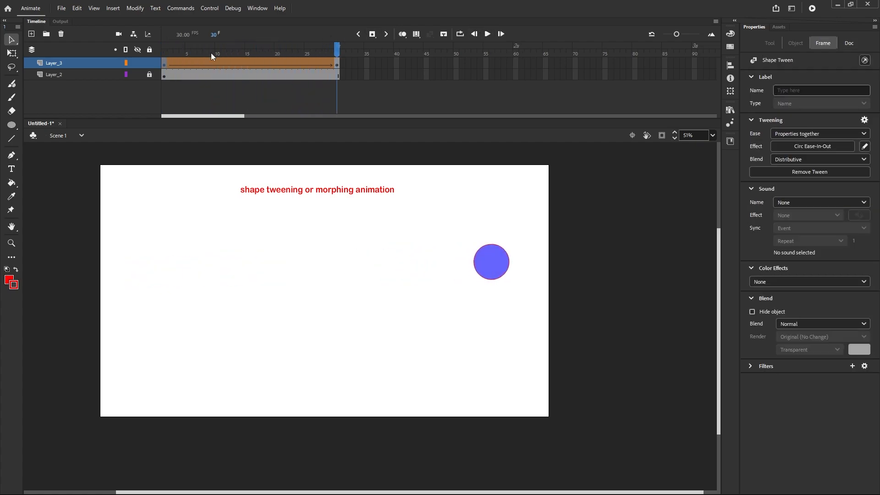
Apply the Bounce Ease In Out preset to the Layer_3 shape tween from its first keyframe
left_click(164, 65)
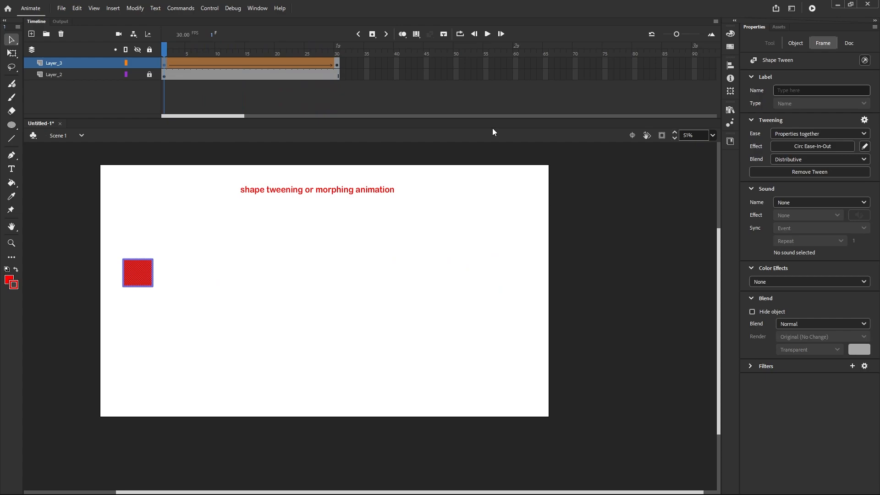
left_click(791, 146)
left_click(663, 210)
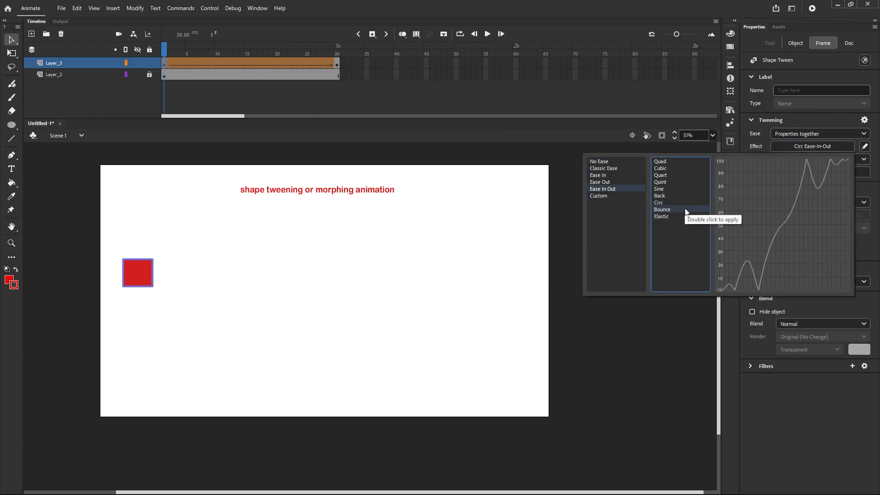
double_click(682, 209)
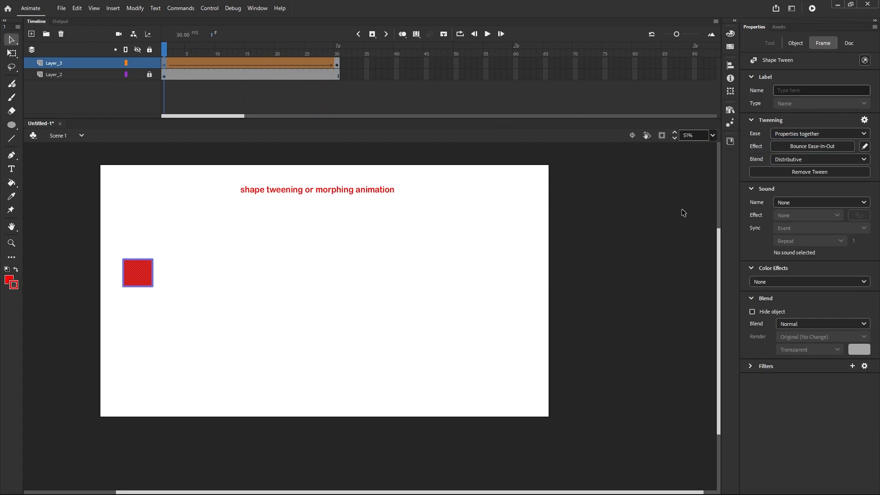
Preview the Bounce Ease In Out morph with onion skinning and playback, leaving onion skinning on at frame 30
left_click(405, 37)
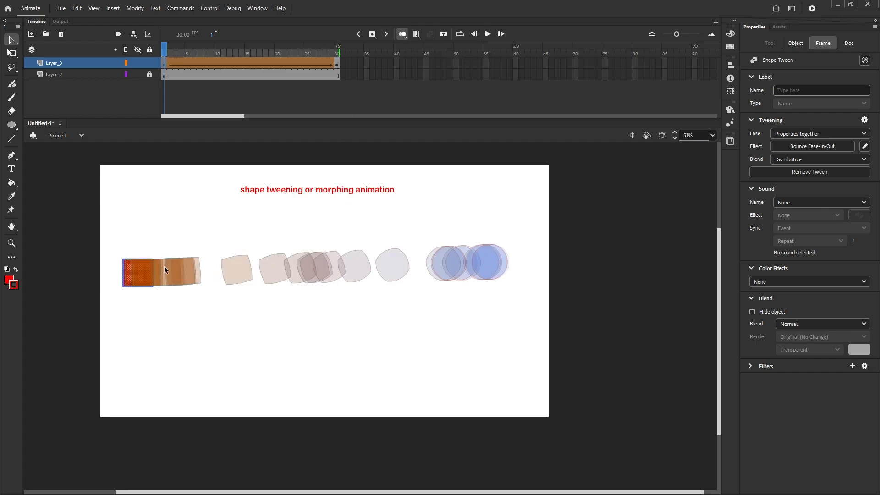
left_click(406, 36)
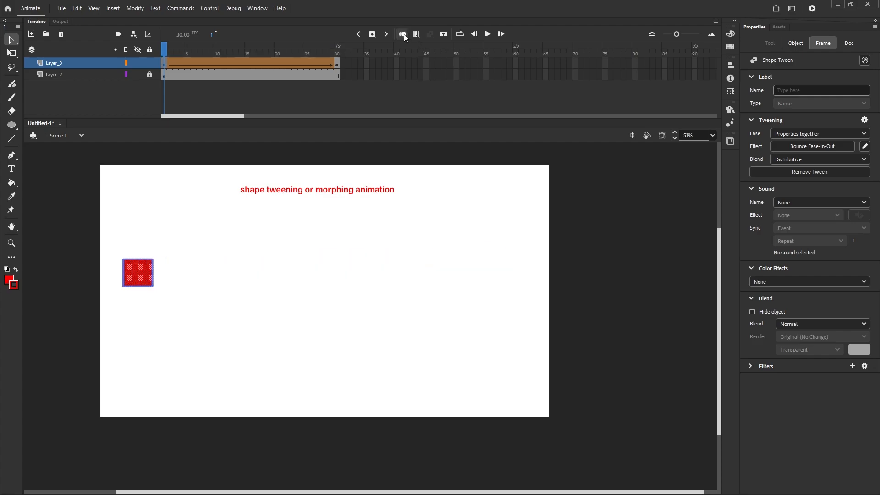
left_click(487, 34)
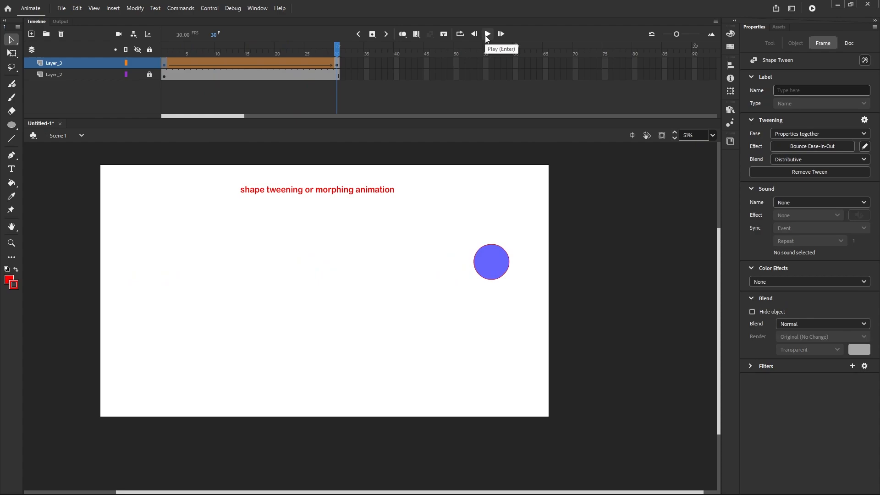
left_click(403, 34)
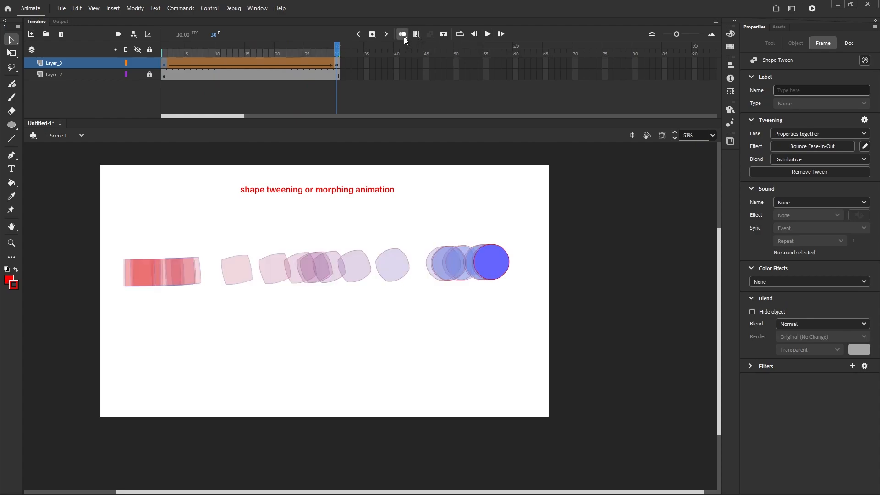
Apply the Elastic Ease In Out preset to the Layer_3 shape tween from its first keyframe
left_click(164, 67)
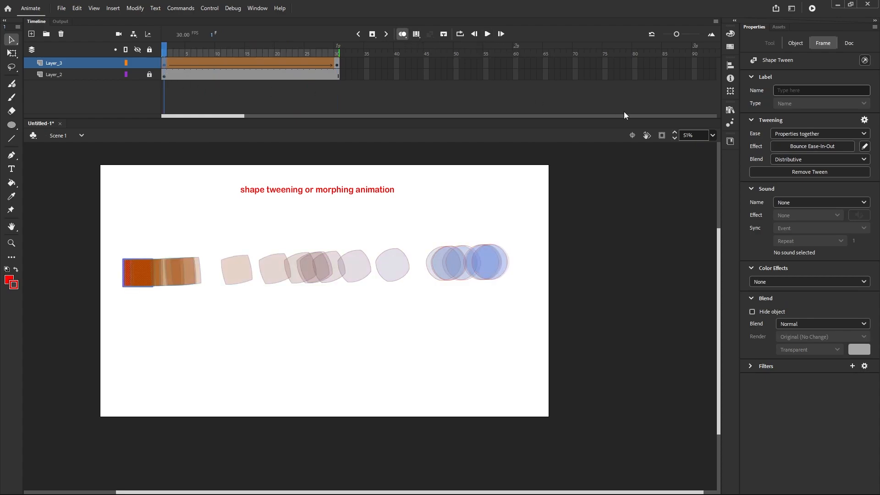
left_click(802, 147)
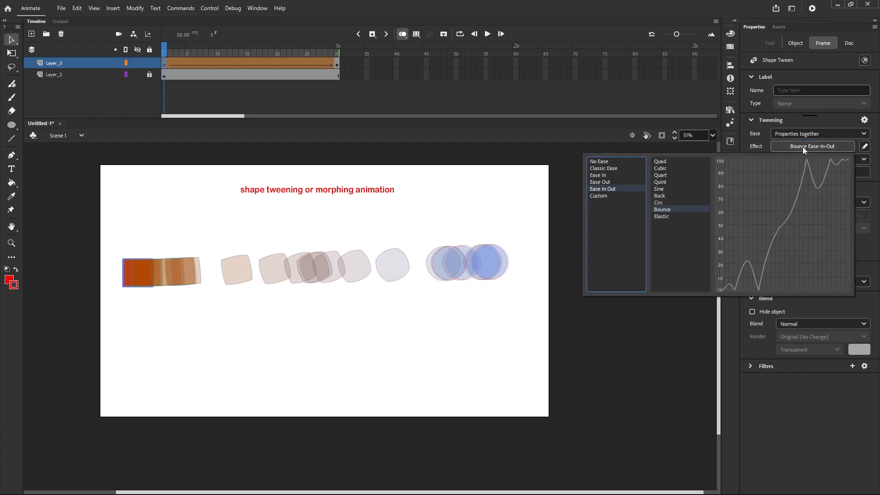
left_click(672, 217)
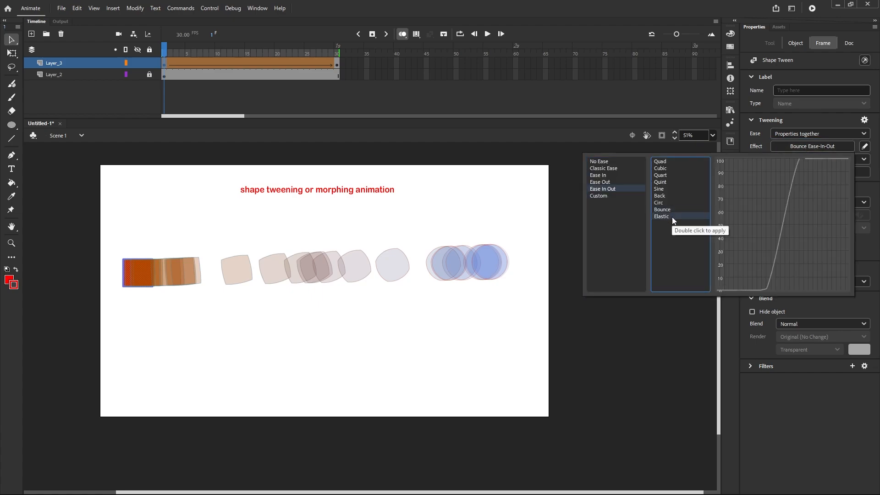
double_click(671, 216)
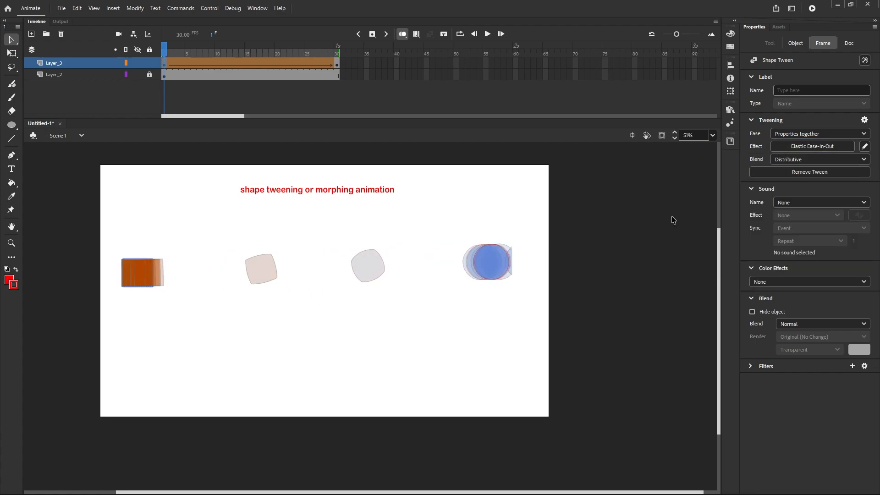
Preview the Elastic Ease In Out morph with onion skinning on, return the playhead to frame 1 and turn onion skinning off
left_click(488, 34)
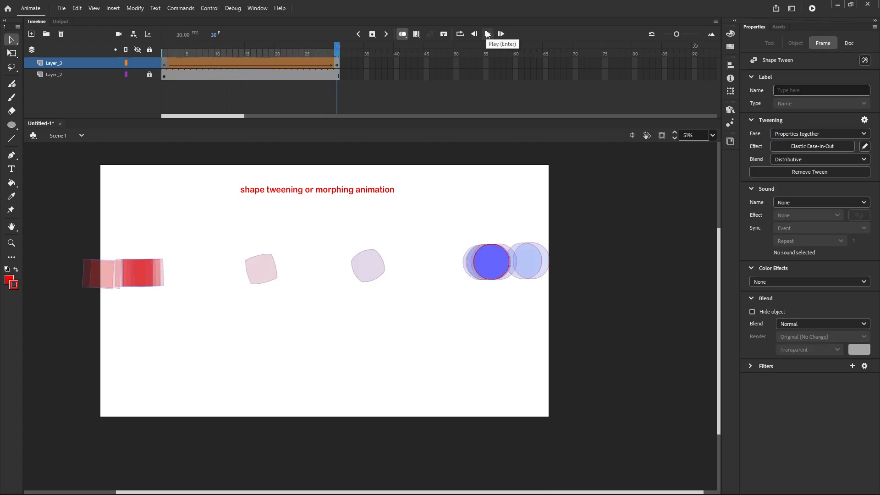
key("Return")
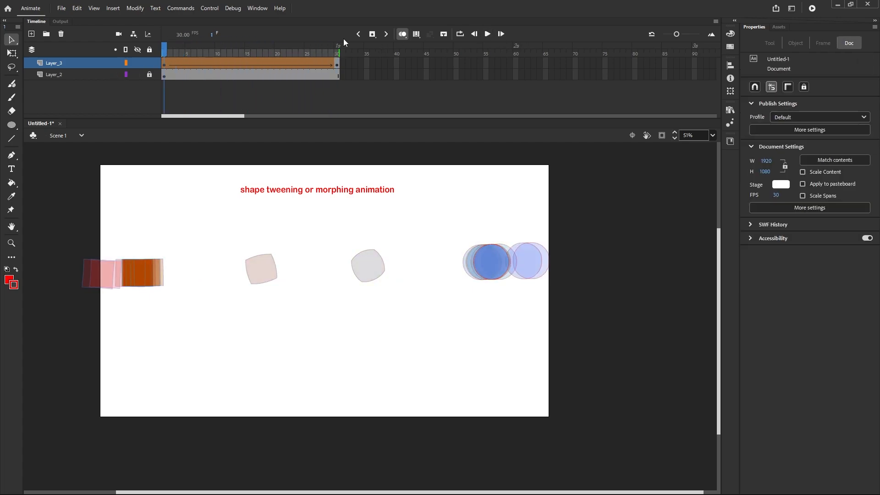
left_click(401, 35)
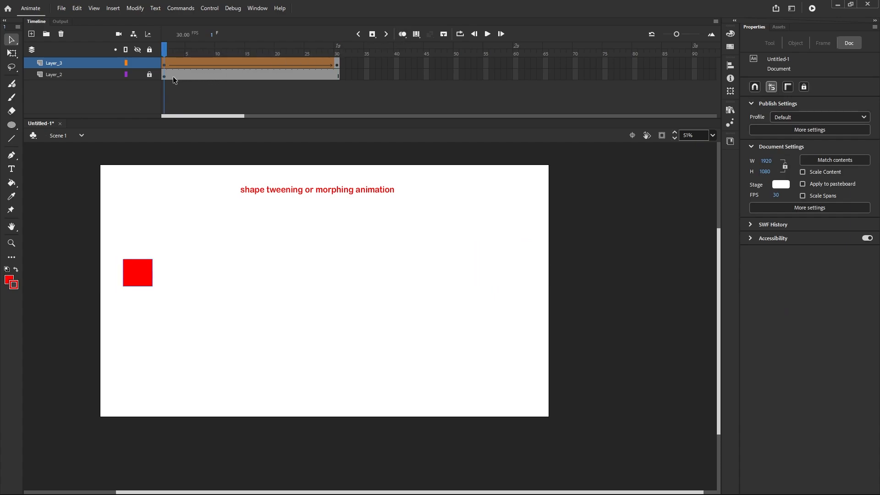
Look at the Custom and No Ease options for the Layer_3 shape tween and close the ease list without applying either
left_click(165, 66)
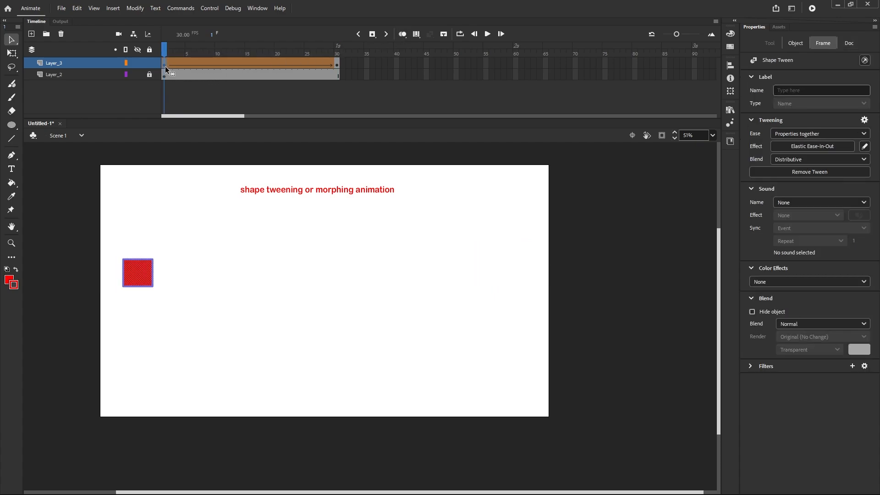
left_click(799, 146)
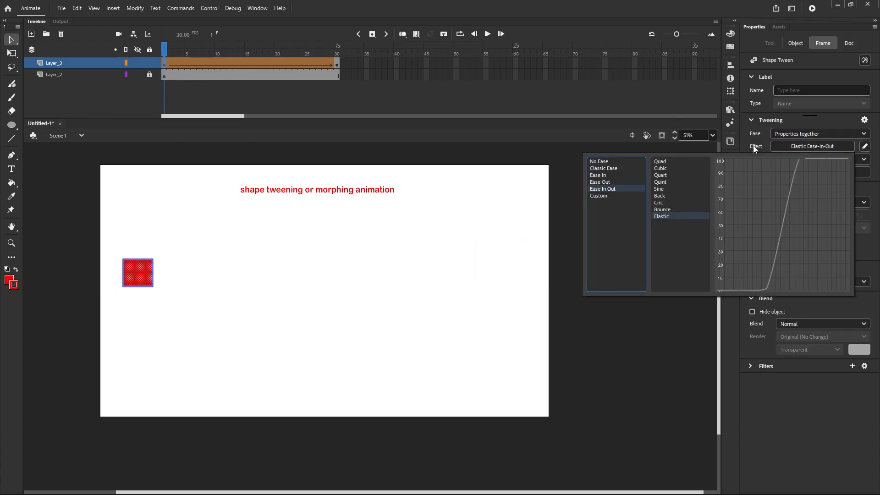
left_click(601, 197)
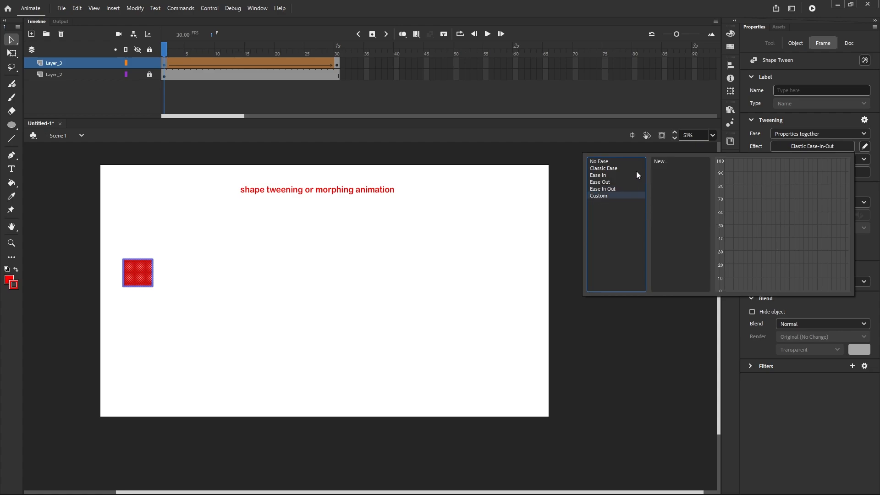
left_click(617, 161)
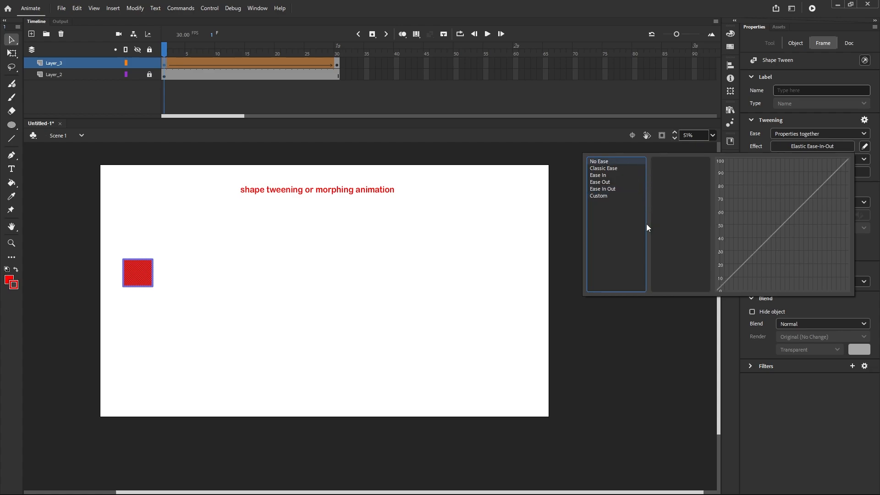
left_click(592, 137)
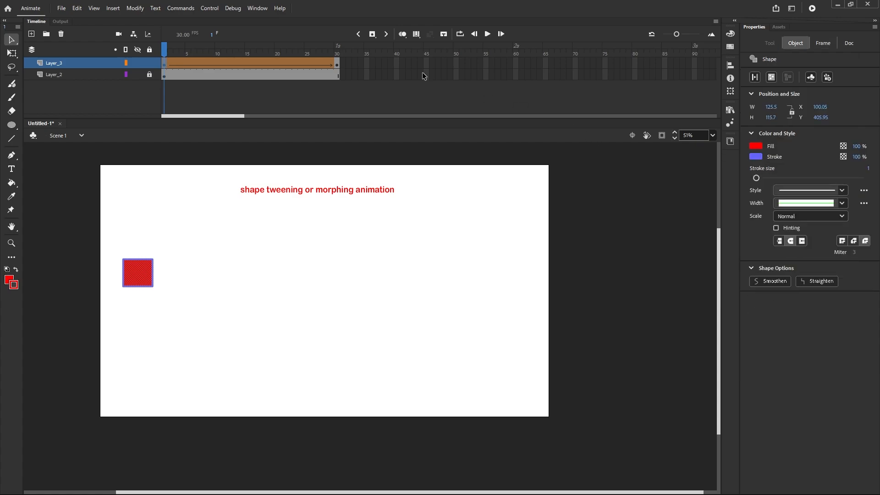
Apply No Ease to the Layer_3 shape tween and preview the morph with onion skinning, ending with onion skinning off and playback
left_click(403, 34)
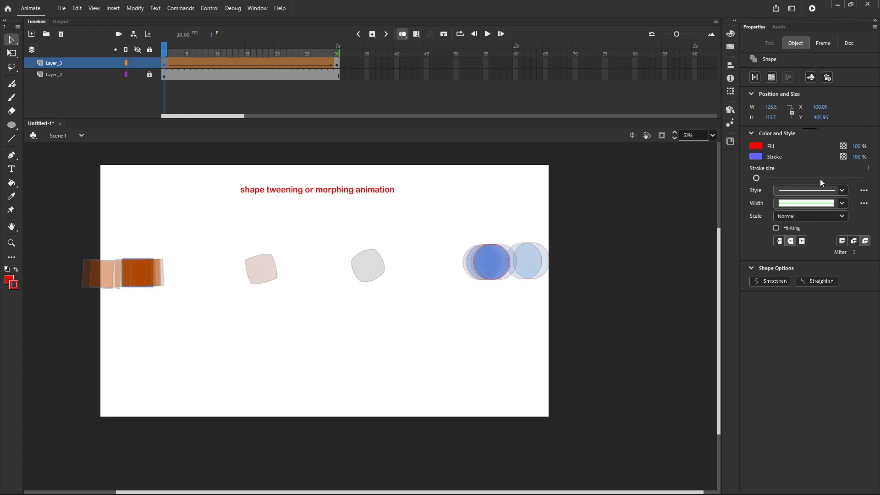
left_click(166, 65)
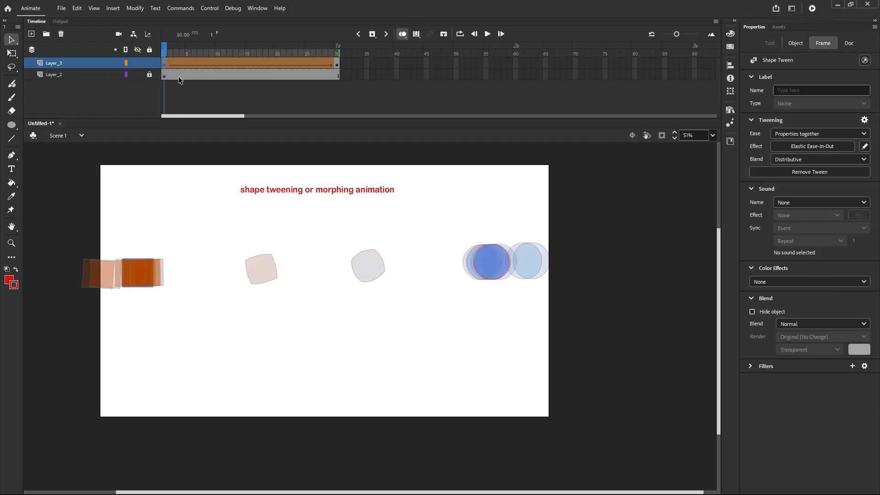
left_click(803, 148)
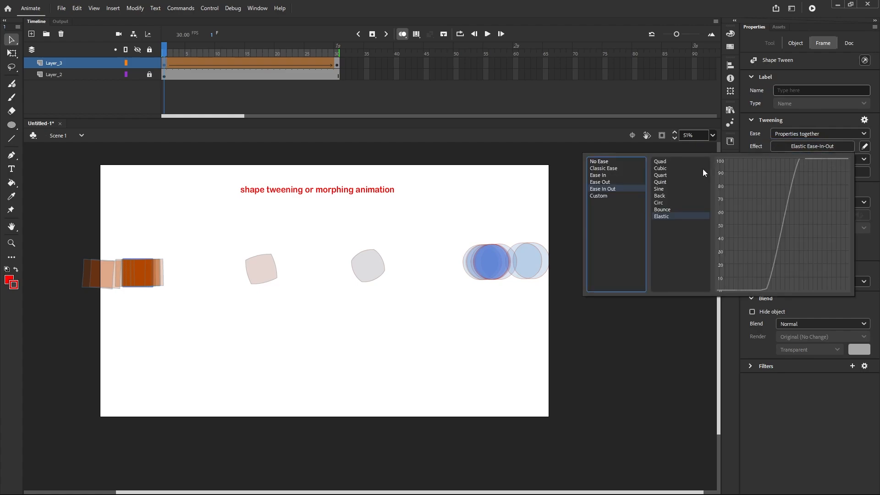
left_click(599, 162)
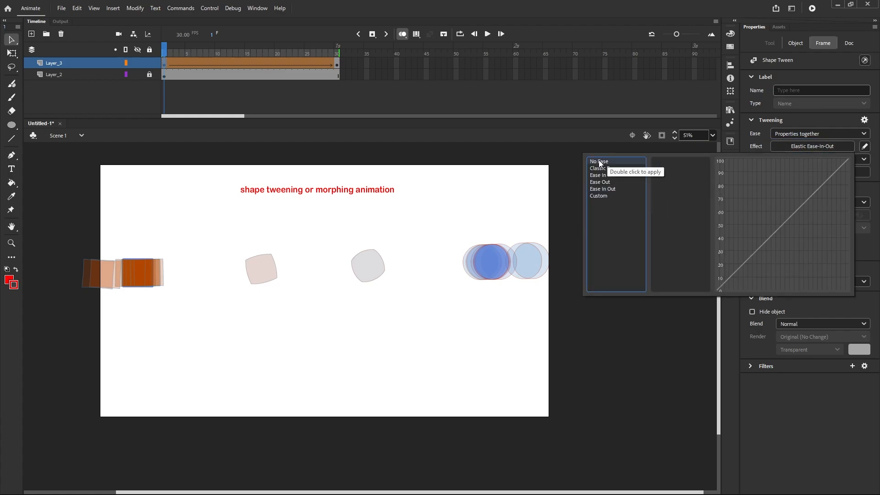
double_click(599, 163)
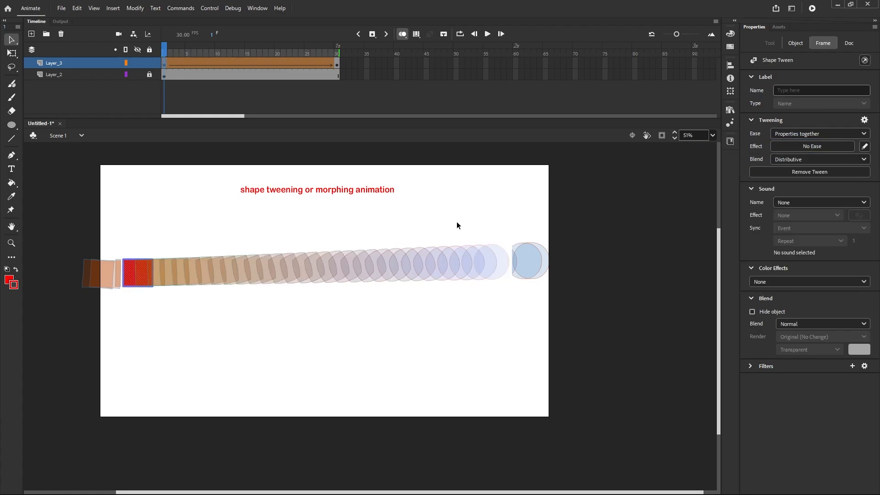
left_click(401, 35)
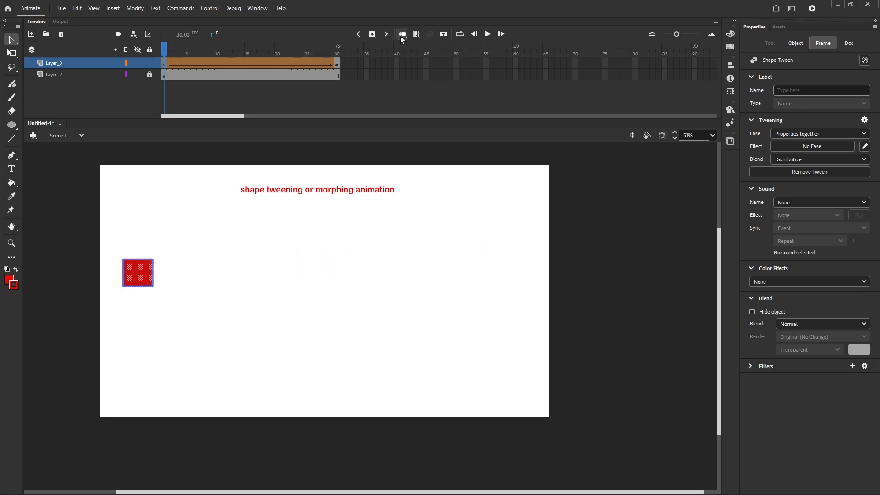
left_click(488, 37)
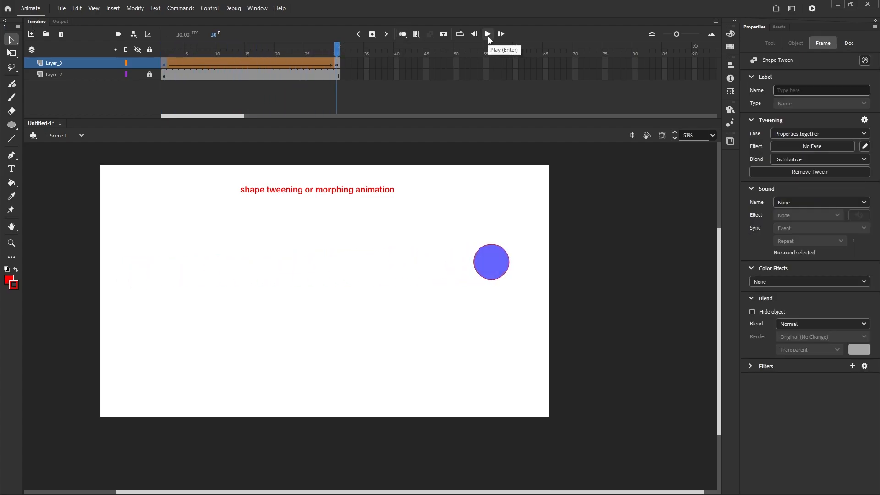
Insert a keyframe at frame 6 of Layer_3 and move its red shape down toward the stage's lower middle
left_click(194, 63)
right_click(193, 64)
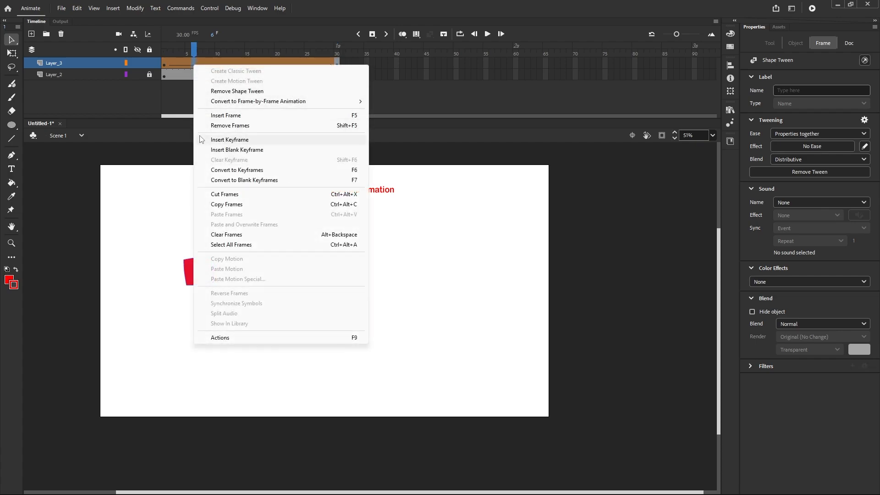
left_click(229, 139)
left_click_drag(205, 268, 327, 333)
Switch the drawing tool from Oval to PolyStar
left_click(12, 125)
left_click(16, 130)
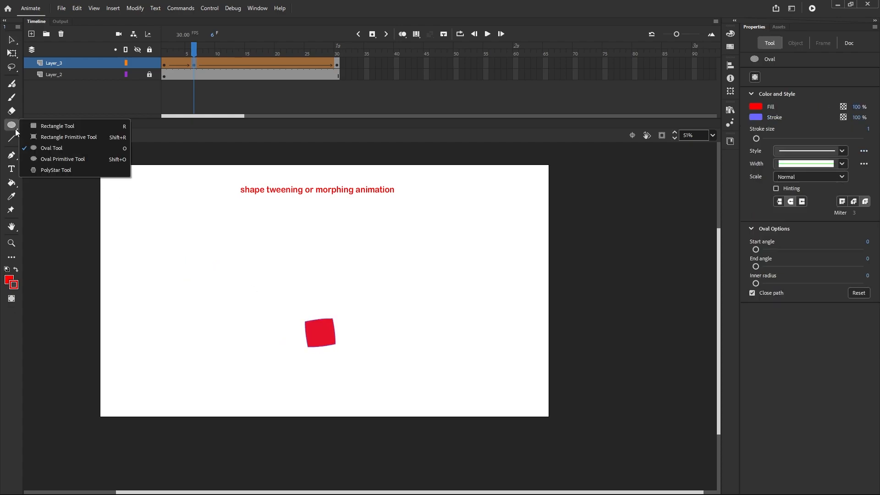
left_click(56, 170)
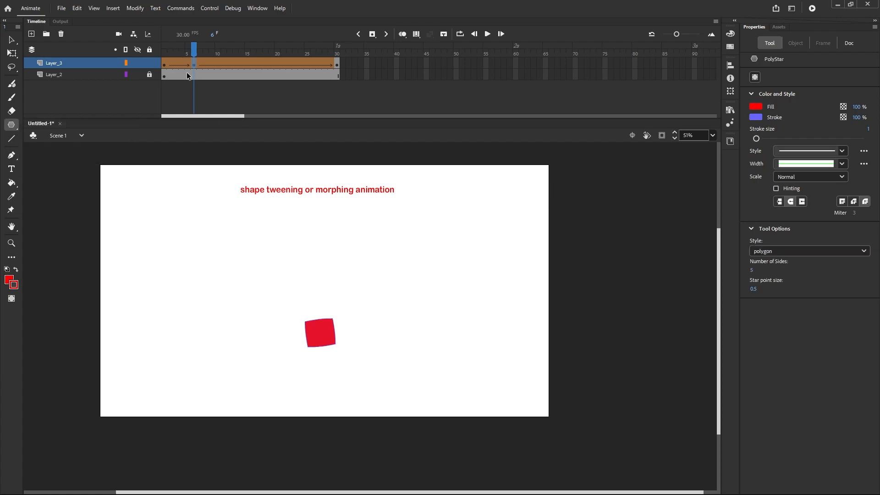
Move the intermediate Layer_3 keyframe from frame 6 to frame 13 and delete its shape
left_click_drag(194, 64, 224, 65)
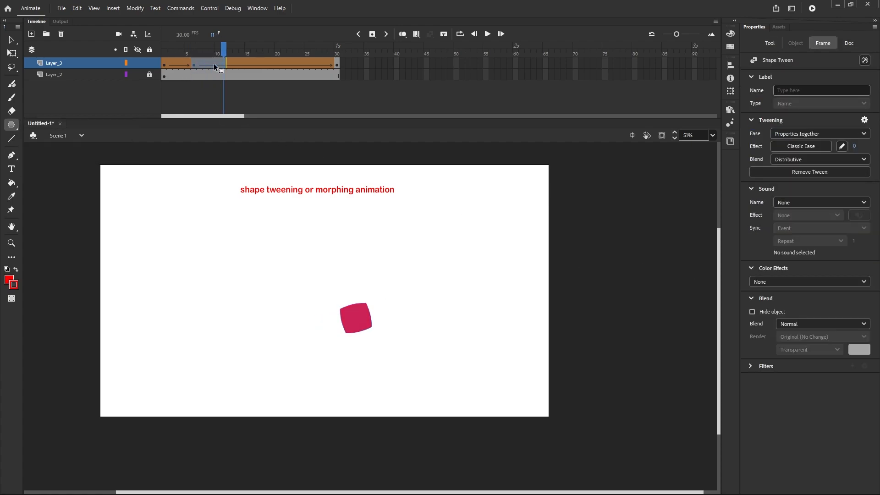
left_click(194, 65)
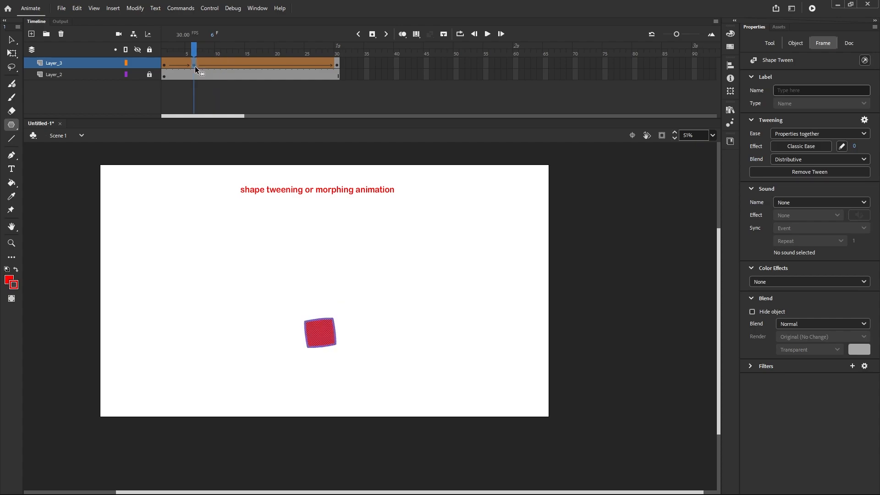
left_click(236, 65)
key("Delete")
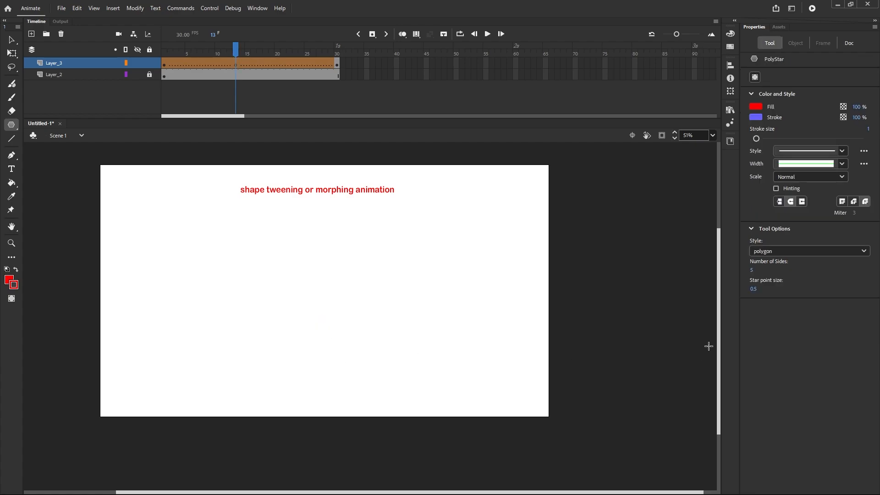
Set the PolyStar style to star and draw a five-sided red star about 346 by 364 px on frame 13
left_click(859, 252)
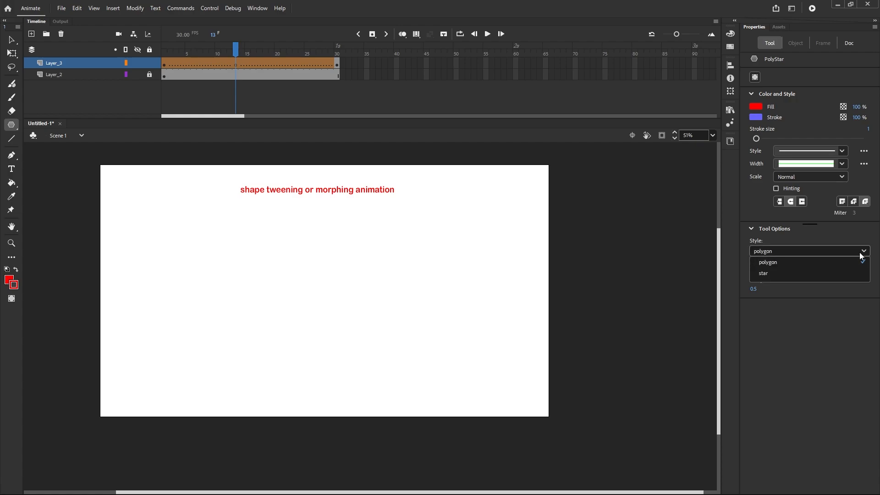
left_click(770, 272)
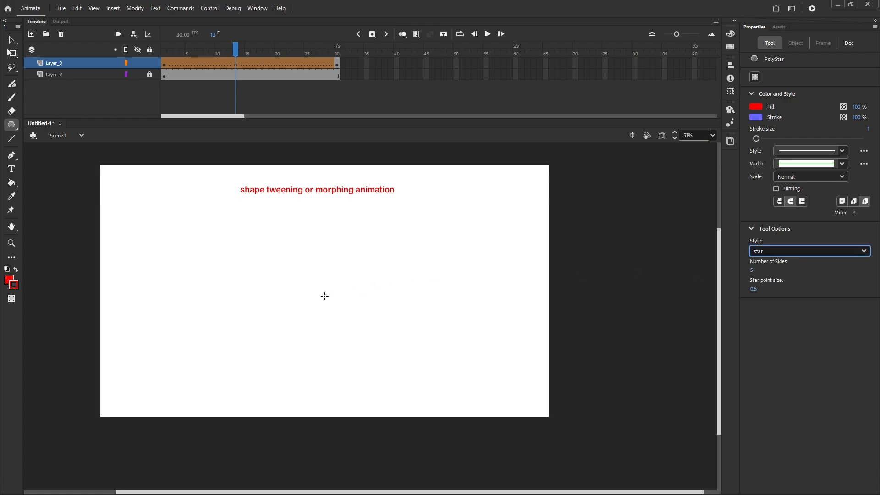
left_click_drag(297, 287, 330, 309)
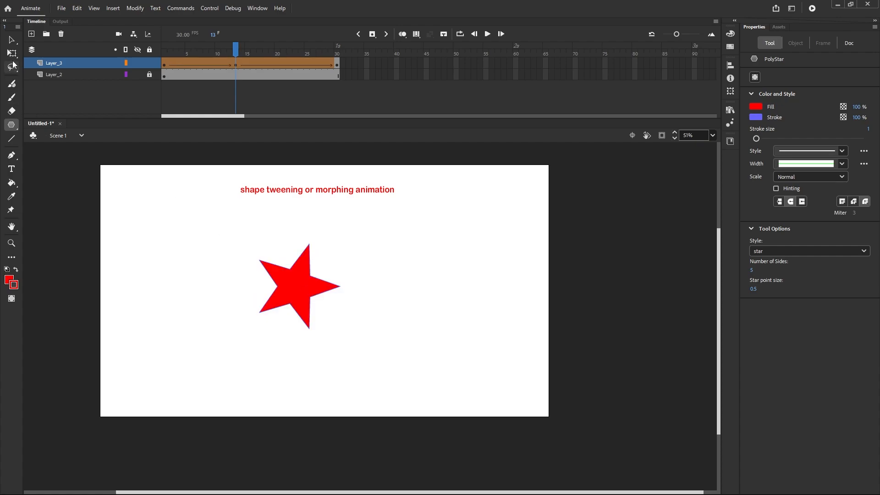
Move the star on frame 13 slightly downward, to about X 739, Y 444, and change its fill to green
left_click(12, 42)
left_click_drag(231, 219, 368, 352)
left_click_drag(303, 291, 318, 317)
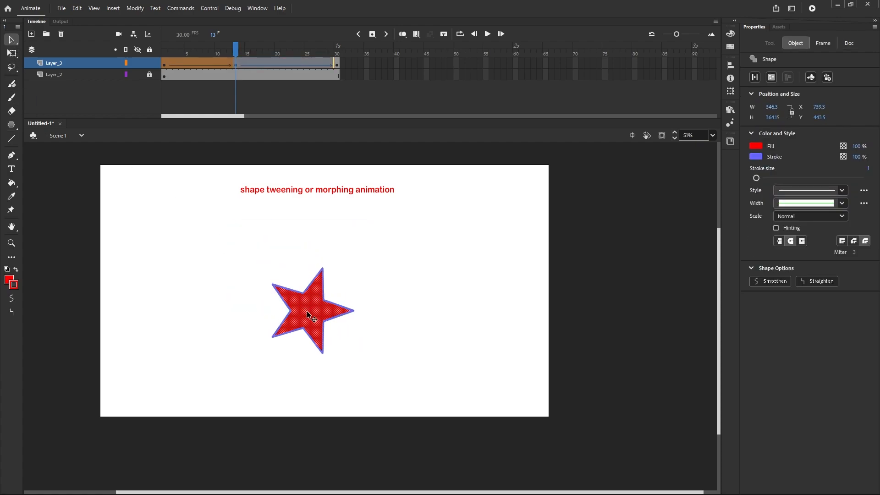
left_click(11, 280)
left_click(124, 314)
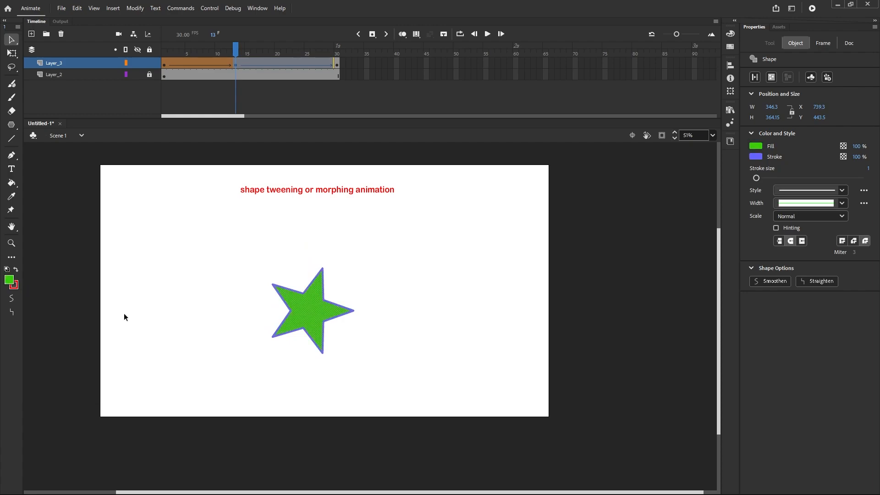
left_click(146, 271)
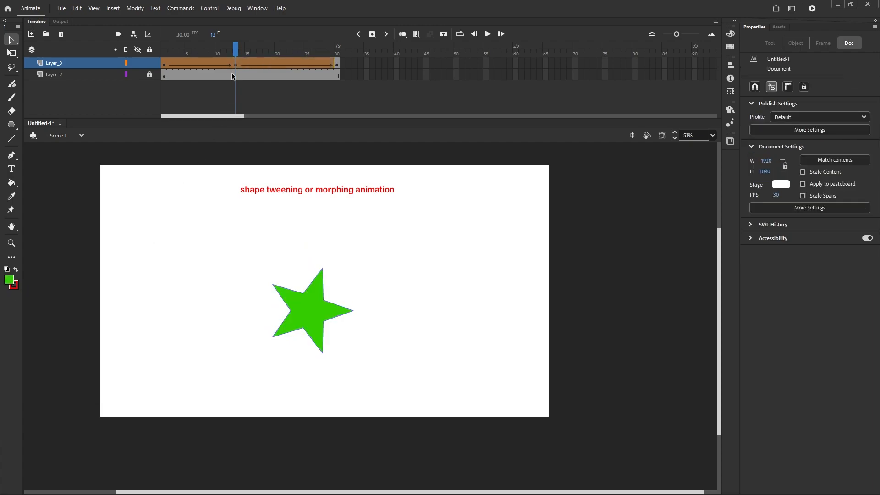
Play the square-to-star-to-circle morph from frame 1 and return the playhead to frame 1
left_click_drag(235, 52, 159, 101)
left_click(488, 34)
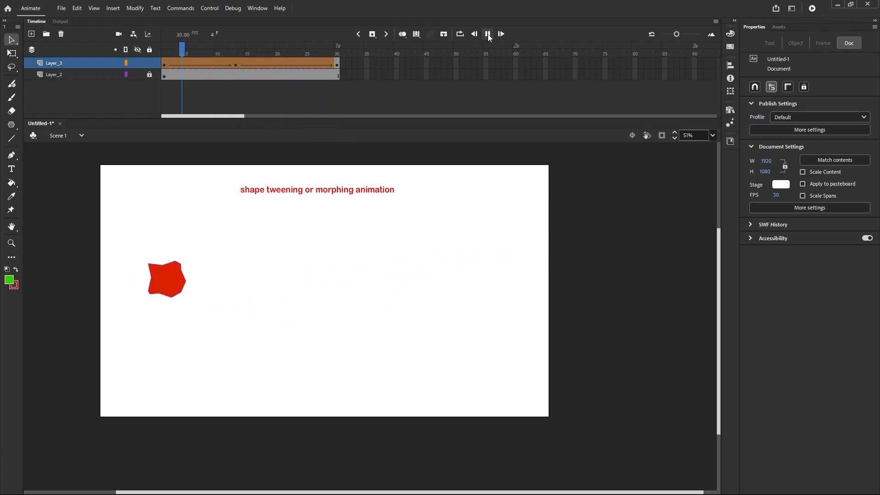
left_click(488, 35)
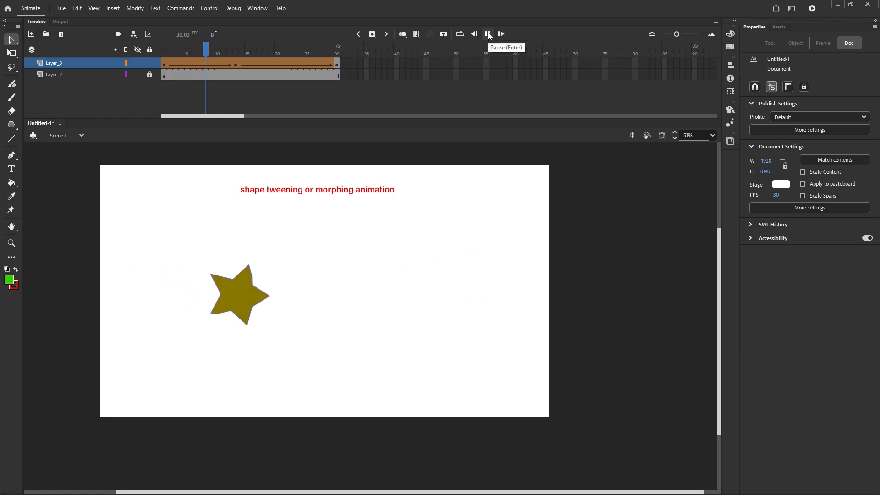
left_click(488, 35)
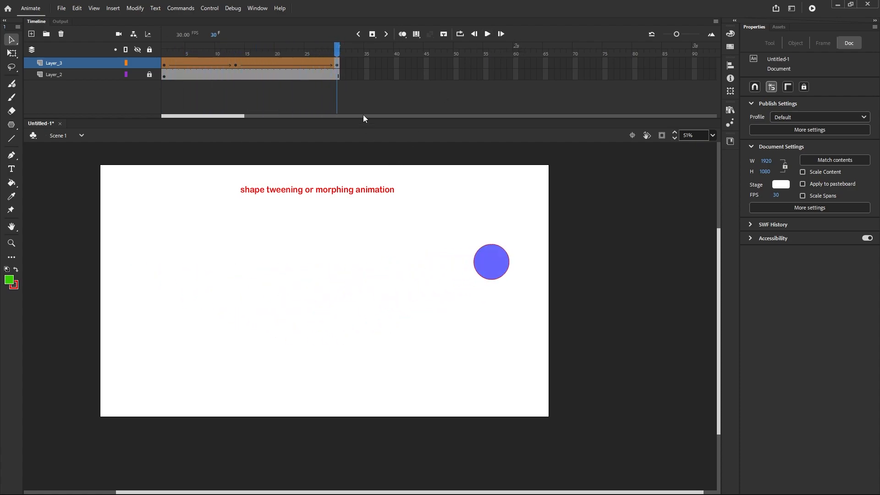
left_click_drag(334, 49, 161, 87)
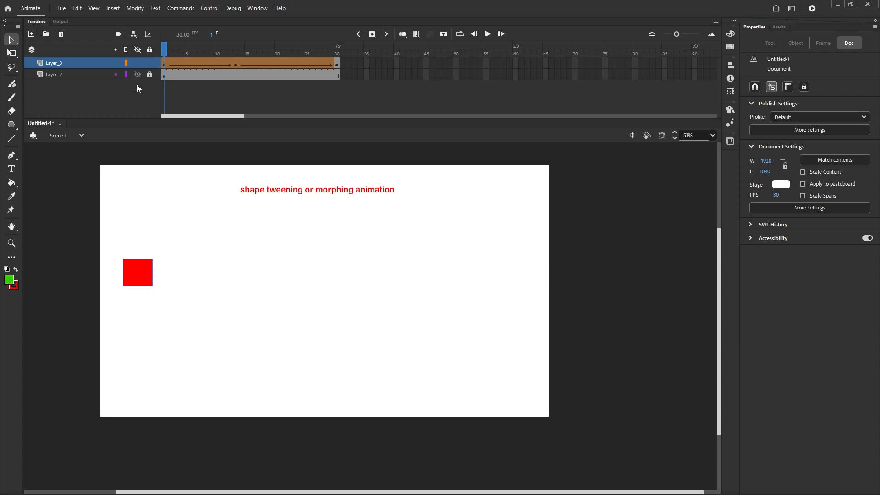
Undo the green star, its keyframe and the moved intermediate shape, back to the direct square-to-circle tween on Layer_3
key("ctrl+z")
key("ctrl+z")
key("ctrl+z")
key("ctrl+z")
key("ctrl+z")
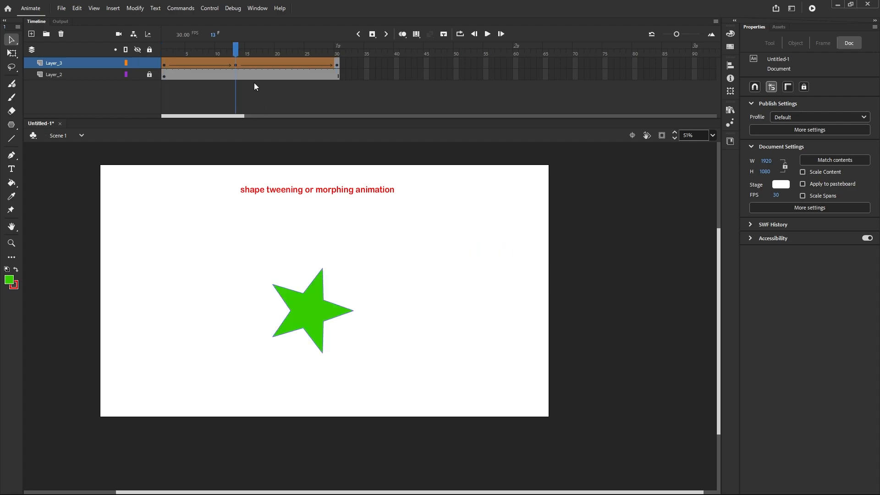
key("ctrl+z")
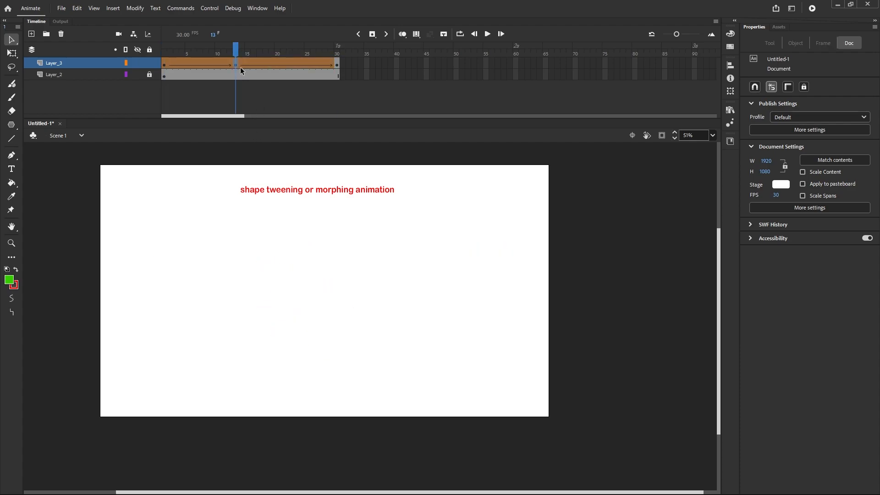
key("ctrl+z")
key("ctrl+z")
key("ctrl+z")
key("ctrl+z")
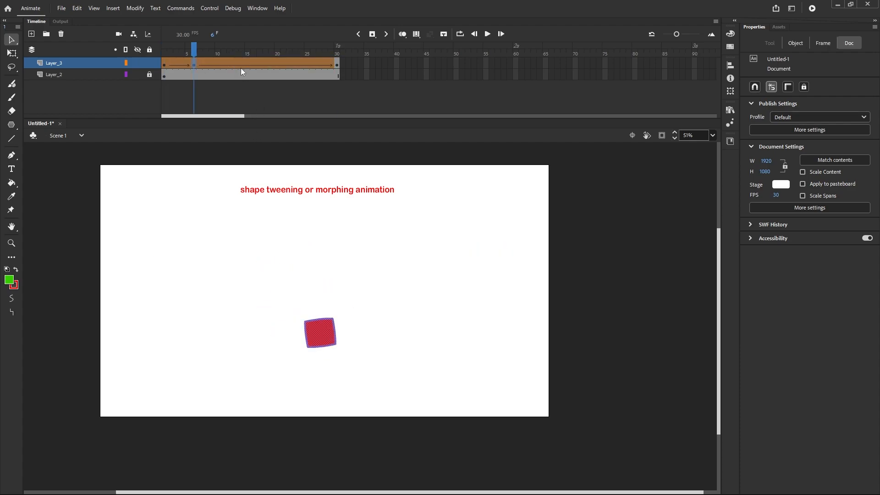
key("ctrl+z")
Add a shape hint to the red square at frame 1 and place it on the square's upper-left corner
left_click_drag(193, 54, 157, 59)
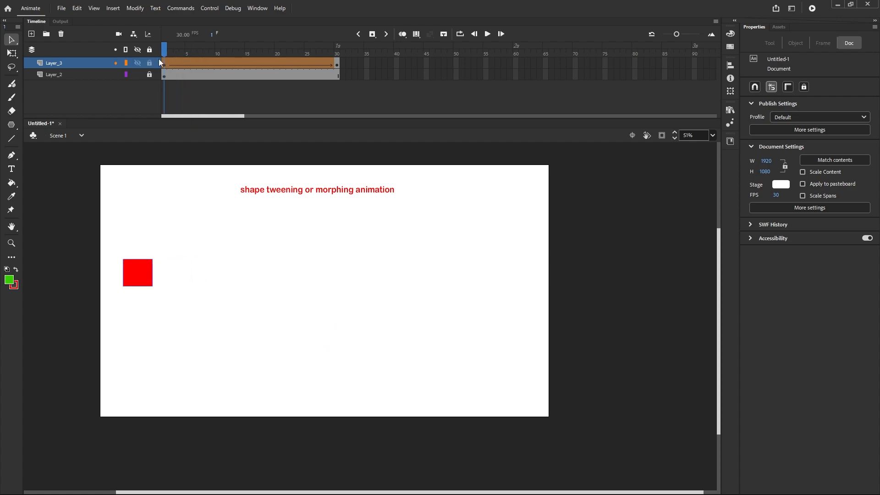
left_click(132, 8)
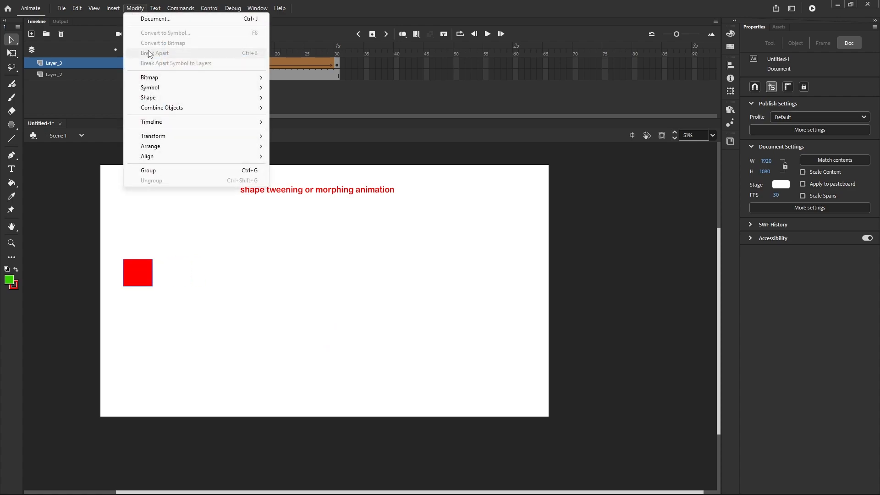
mouse_move(176, 98)
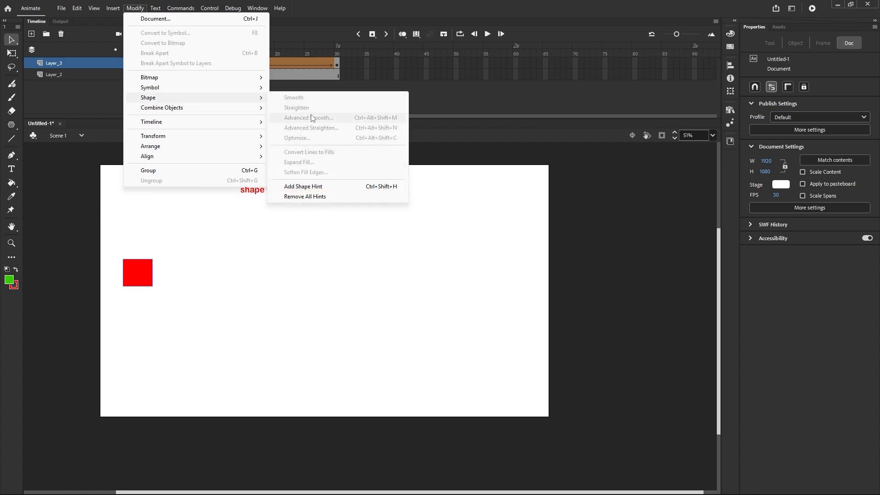
left_click(341, 189)
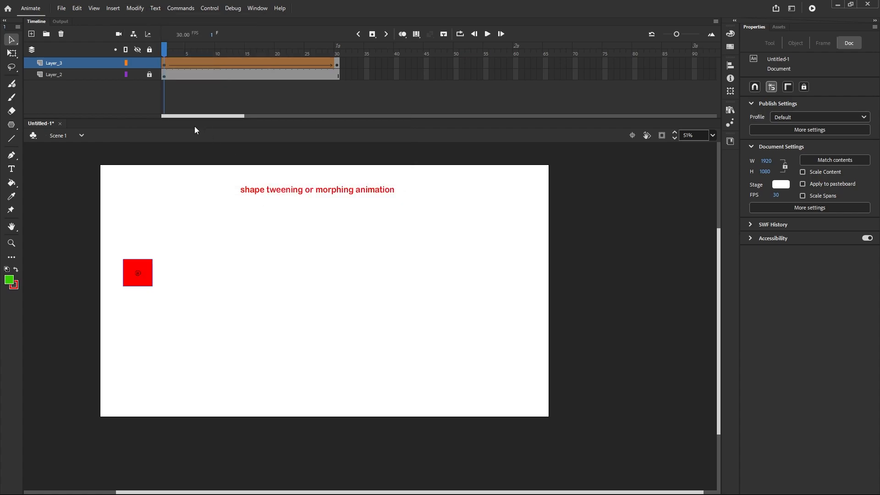
scroll(126, 286, "up", 5)
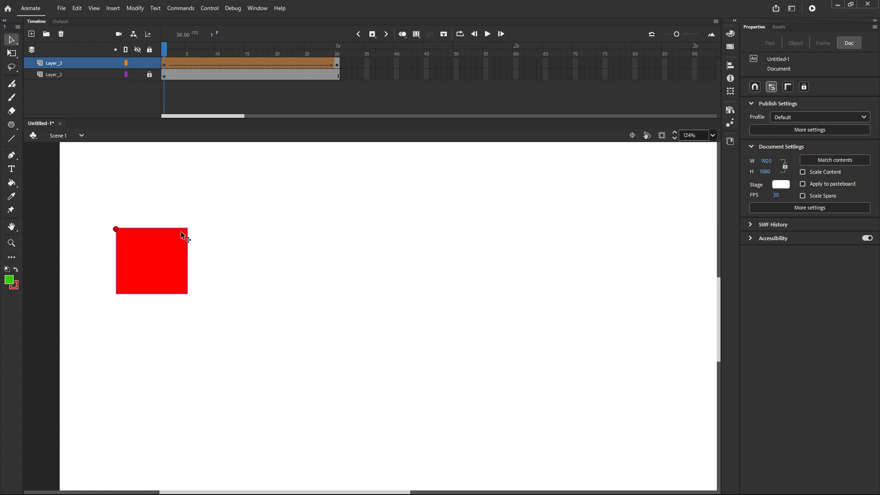
Add two more shape hints at frame 1 and place them on the square's lower-left and lower-right corners
left_click(137, 8)
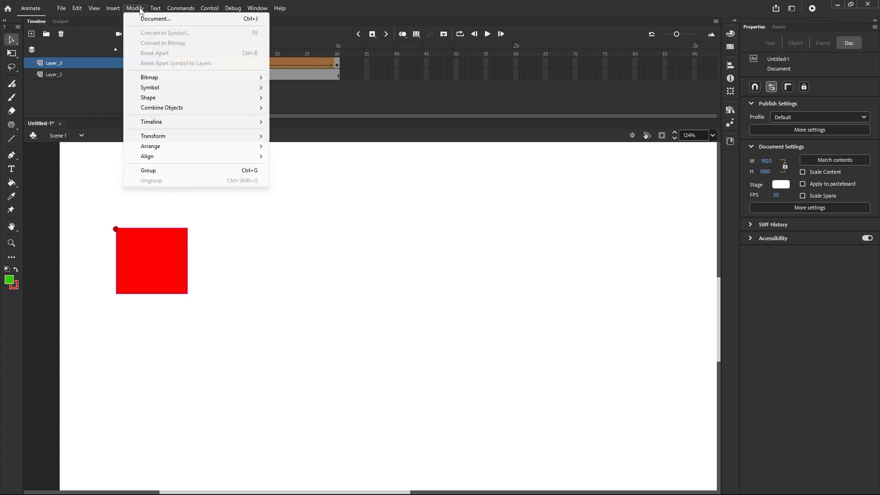
mouse_move(260, 96)
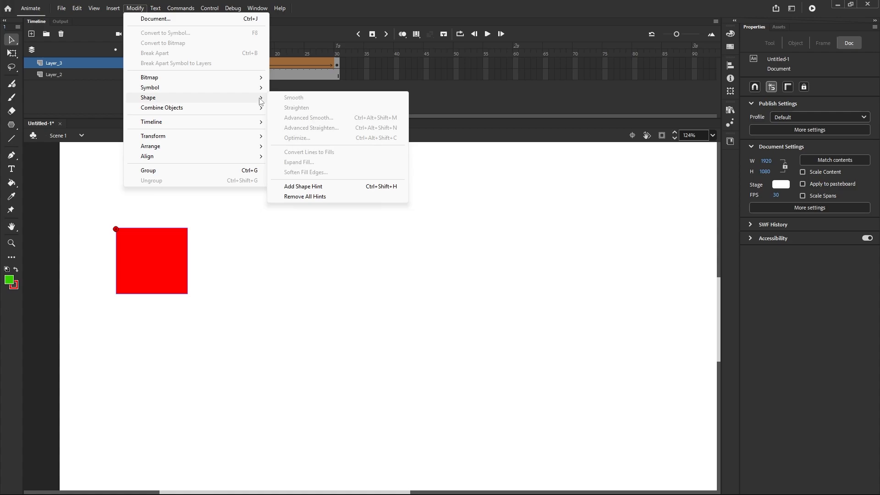
left_click(306, 187)
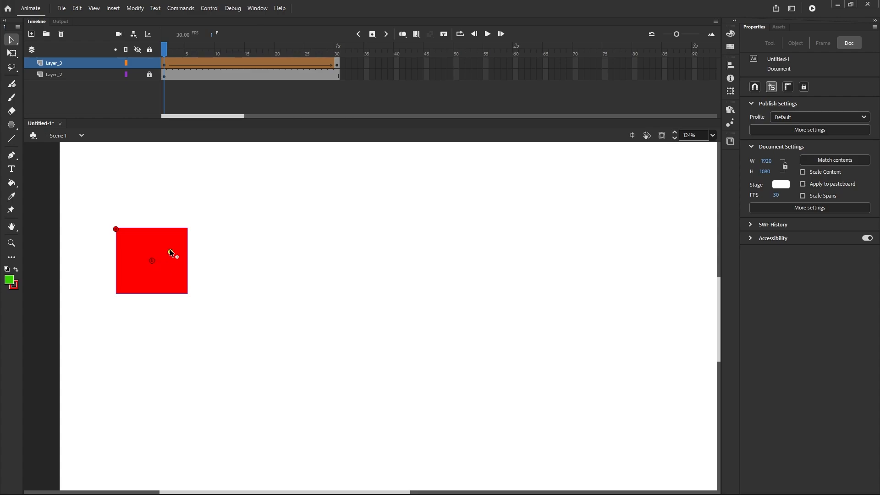
left_click_drag(144, 277, 114, 291)
key("ctrl+shift+h")
left_click_drag(167, 250, 188, 297)
At frame 30, place the three shape hints on the blue-violet circle's left, upper-right and lower-right edge, and scrub through the tween
left_click_drag(164, 52, 340, 100)
left_click(336, 63)
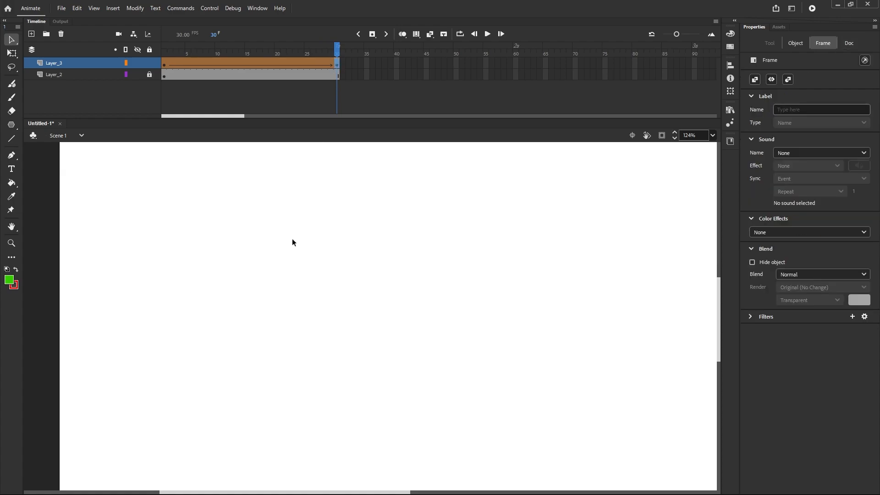
scroll(283, 254, "down", 4)
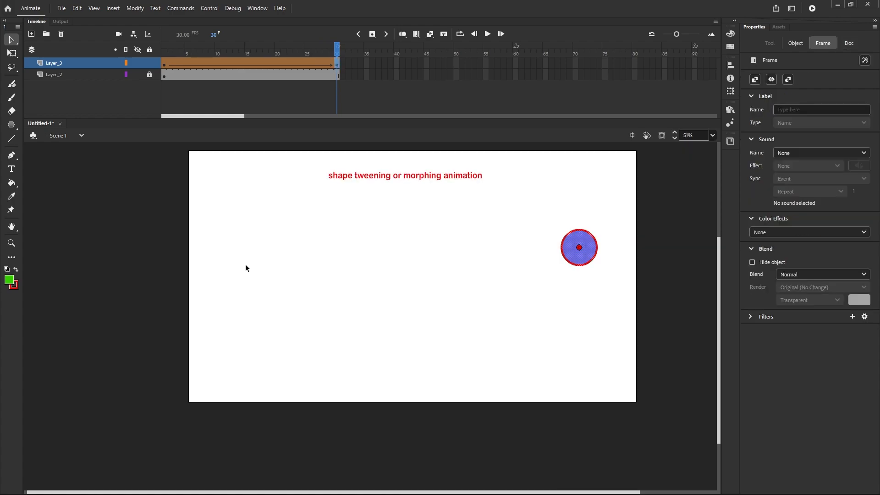
scroll(614, 248, "up", 4)
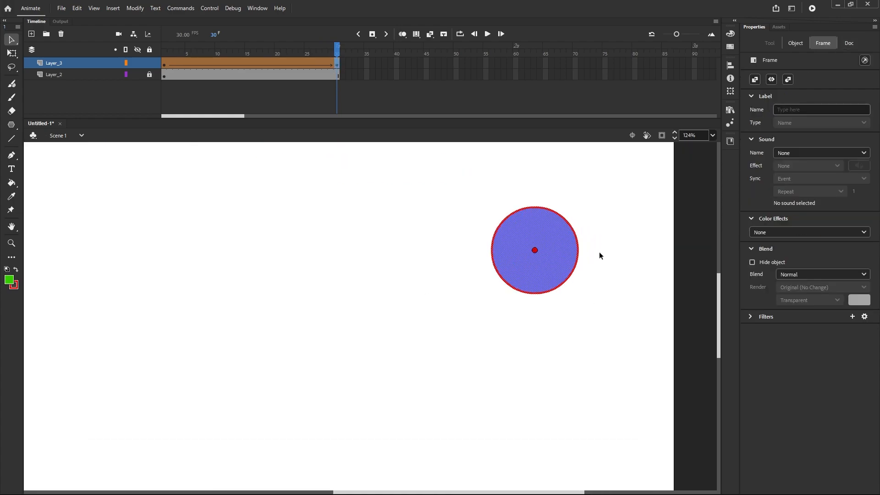
left_click(598, 252)
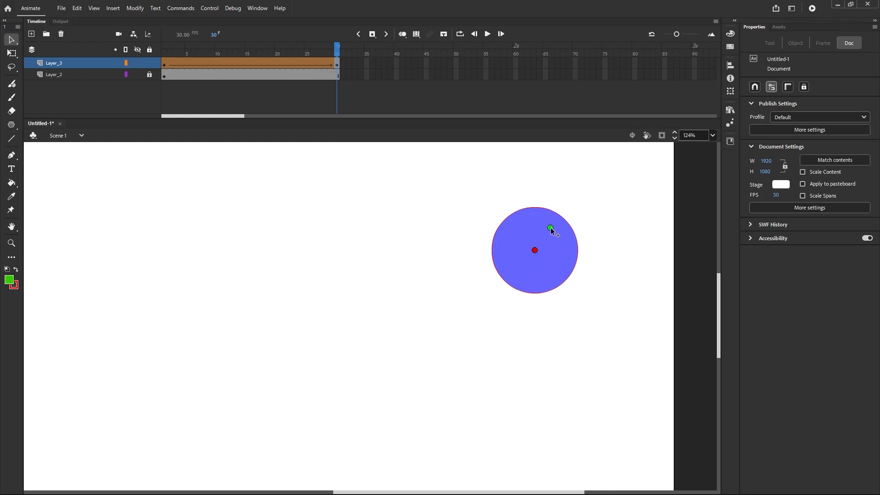
left_click_drag(552, 224, 557, 214)
left_click(497, 244)
left_click_drag(493, 244, 493, 244)
scroll(549, 237, "down", 3)
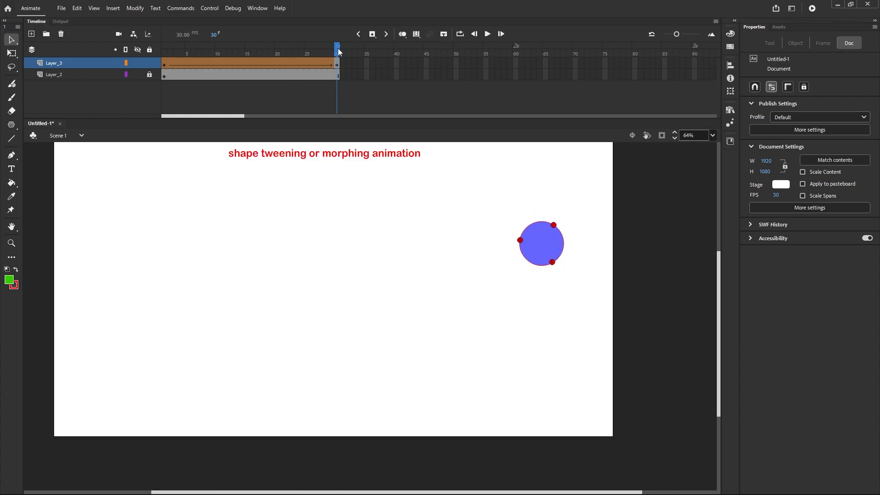
left_click_drag(337, 48, 337, 136)
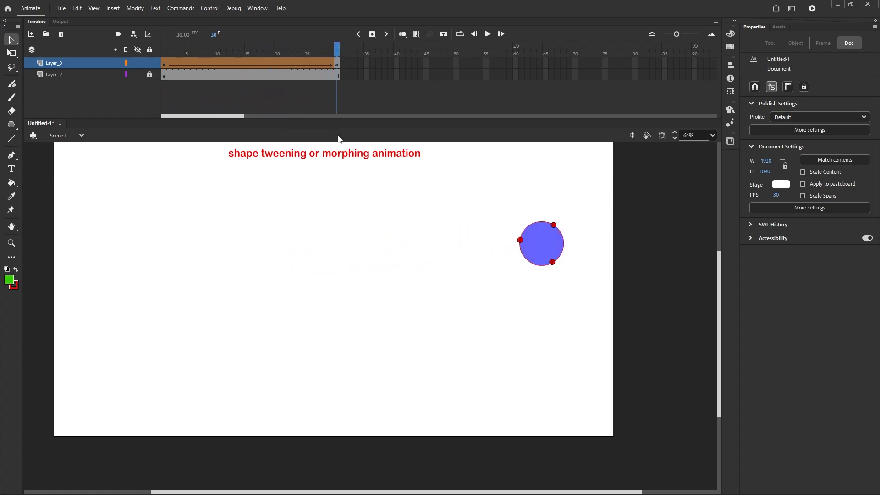
Replace the circle at frame 30 with a green five-pointed star about 213 by 202 px and shift it slightly down and right
left_click(336, 64)
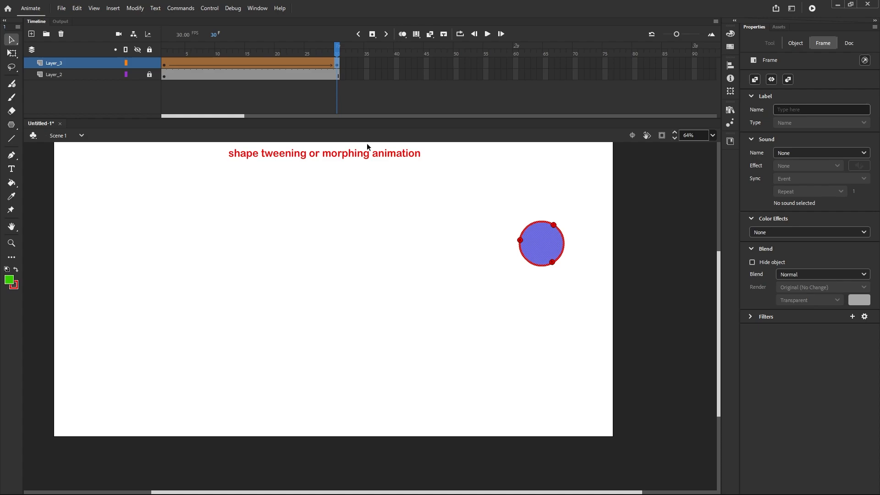
left_click(12, 124)
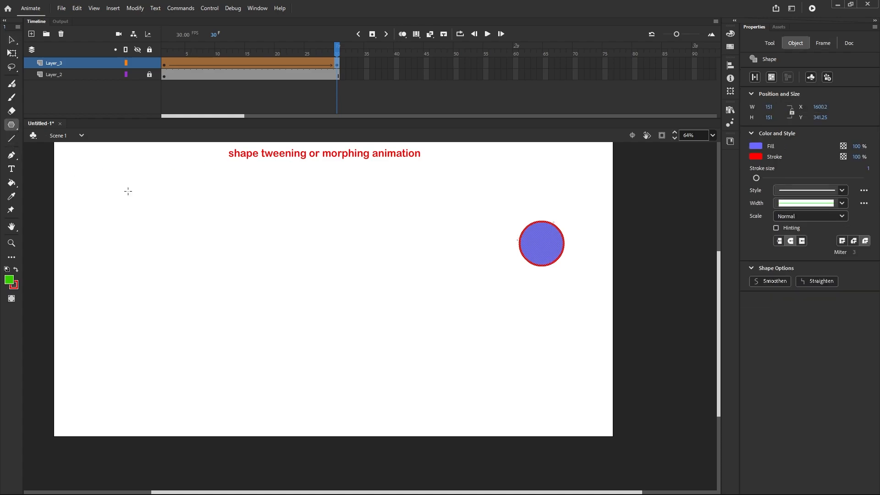
key("Delete")
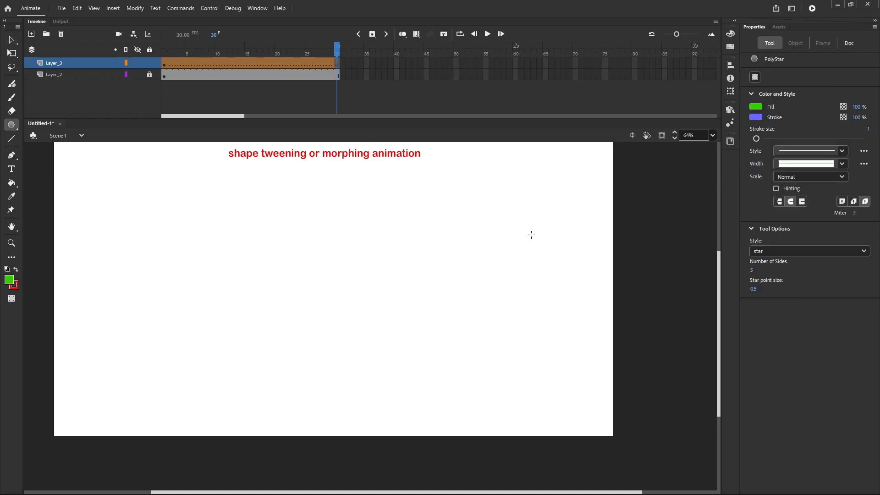
left_click_drag(531, 232, 551, 253)
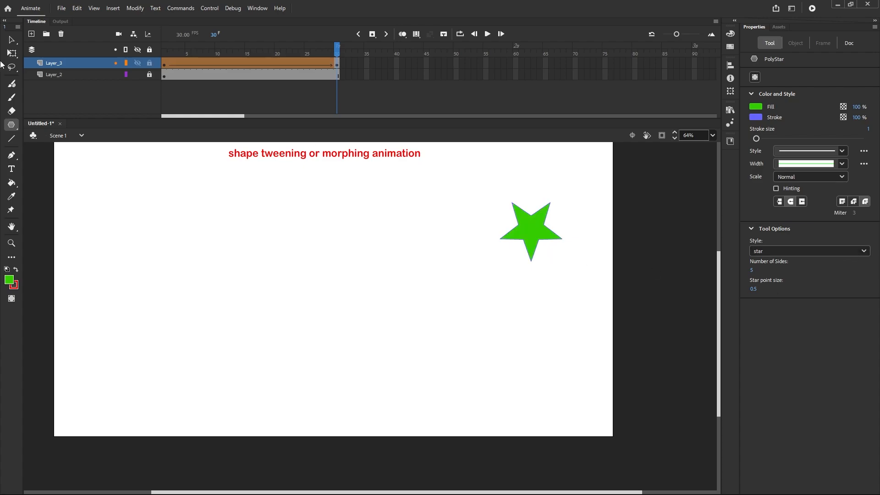
left_click(12, 41)
left_click_drag(492, 188, 569, 262)
left_click_drag(537, 234, 547, 270)
Add an extra shape hint to the red square at frame 1 and remove that single hint
left_click(163, 65)
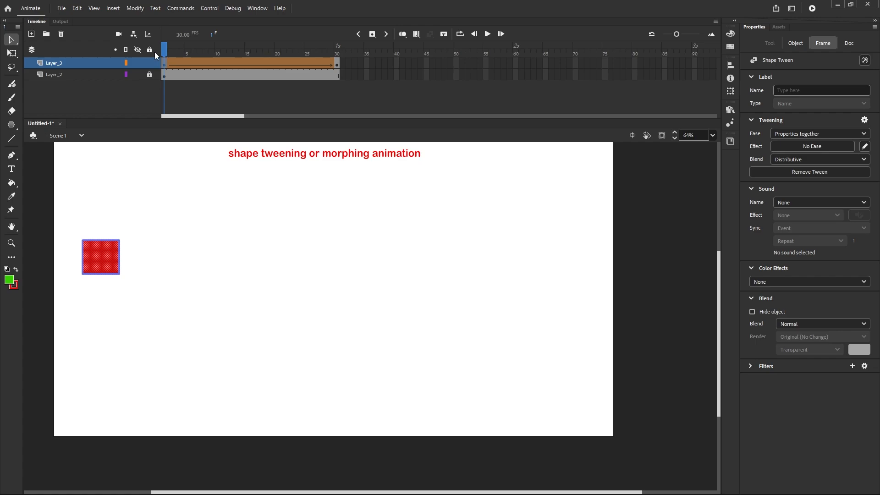
key("ctrl+shift+h")
left_click(101, 257)
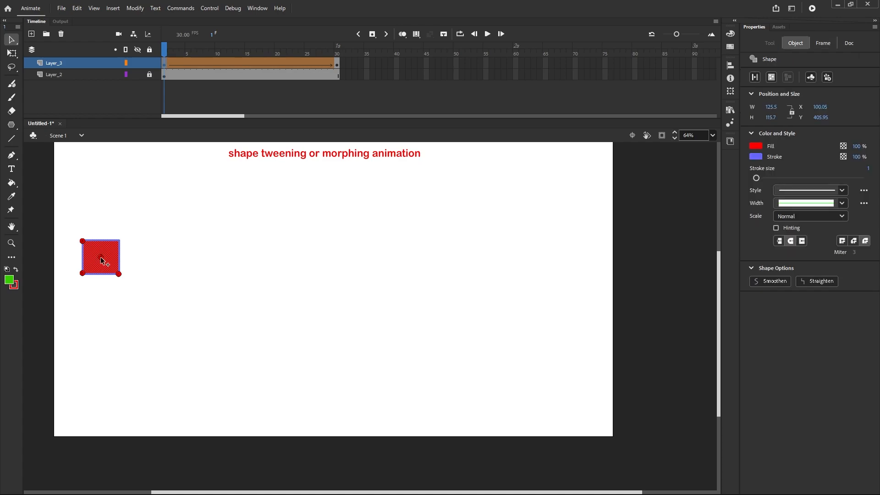
right_click(101, 260)
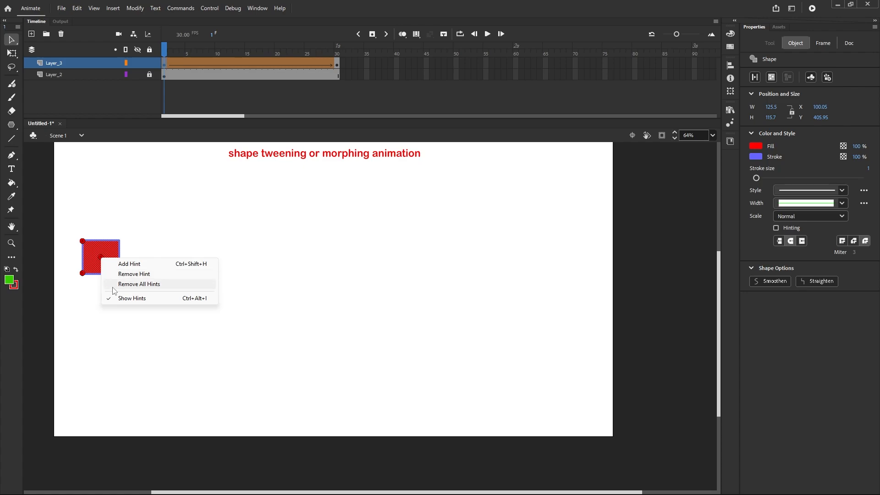
left_click(145, 274)
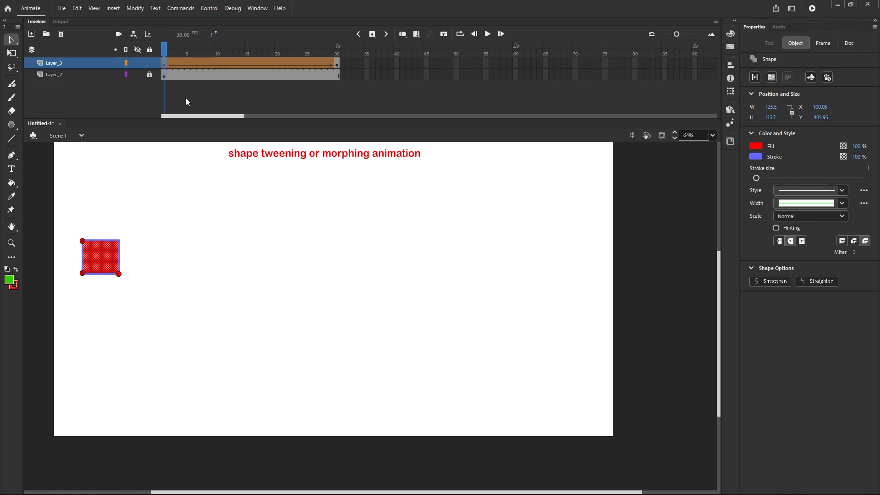
At frame 30, place the three shape hints on the star's upper-left, left and upper-right tips, and scrub back to frame 1
left_click(337, 64)
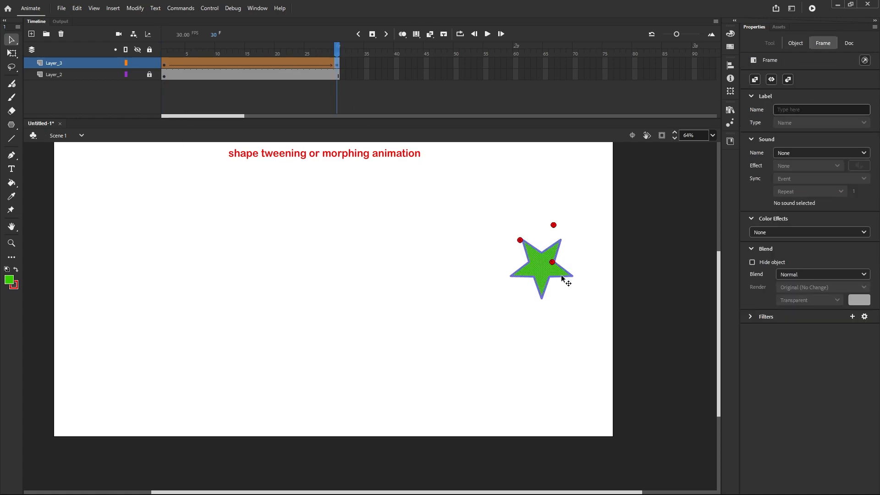
mouse_move(519, 240)
left_mouse_down()
mouse_move(515, 259)
mouse_move(524, 241)
left_mouse_up()
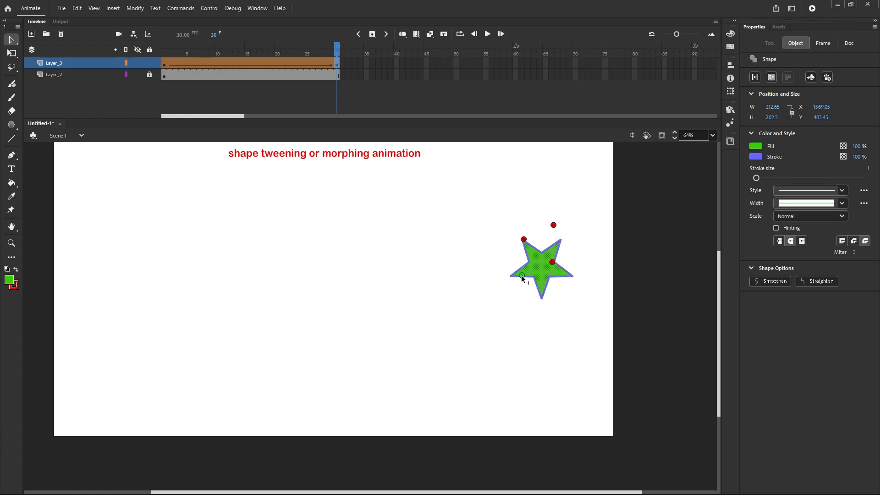
left_click_drag(522, 276, 512, 276)
left_click_drag(554, 226, 560, 241)
scroll(533, 235, "down", 2)
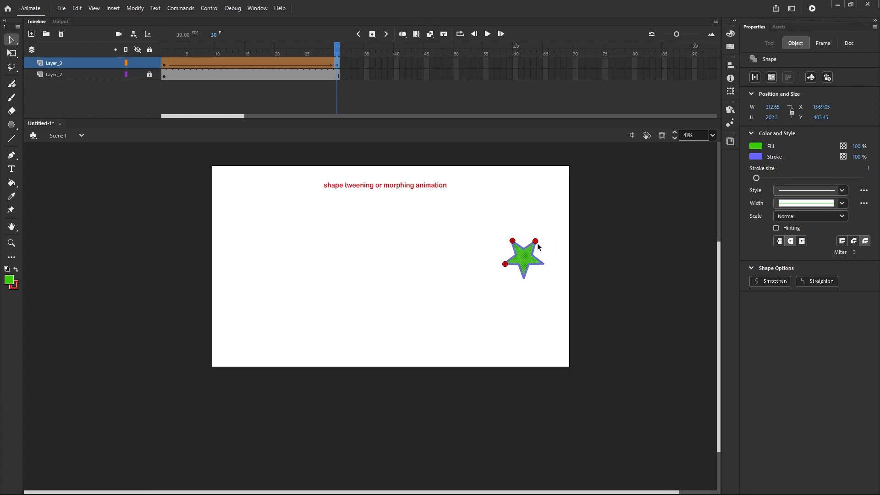
left_click(337, 52)
left_click_drag(337, 52, 163, 136)
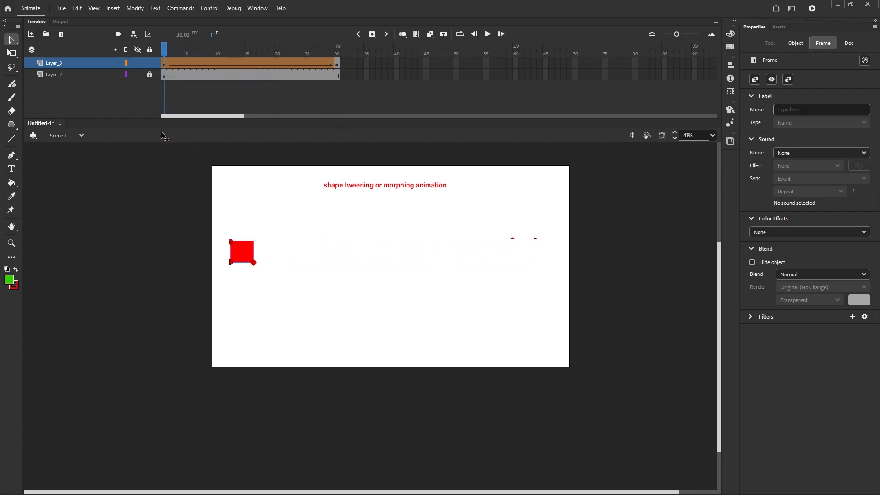
left_click(161, 173)
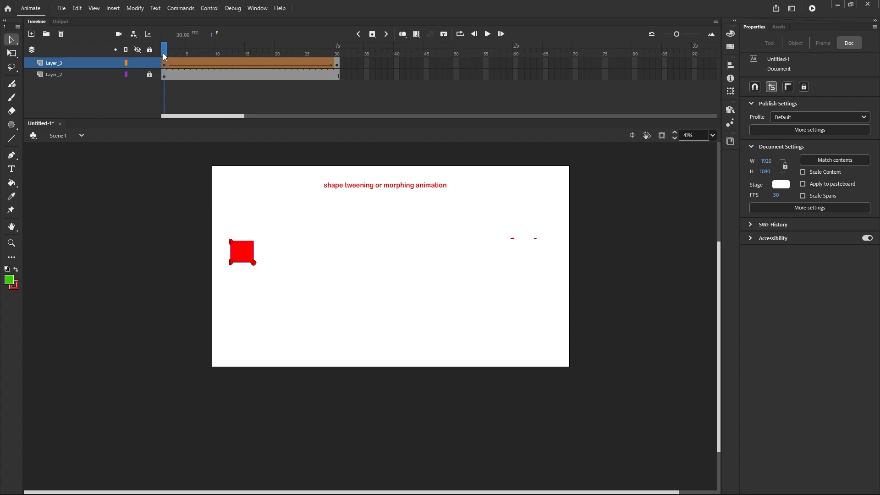
At frame 30, move the star's upper-right hint to its right tip and its left hint to its bottom tip, previewing the tween
left_click_drag(166, 53, 343, 108)
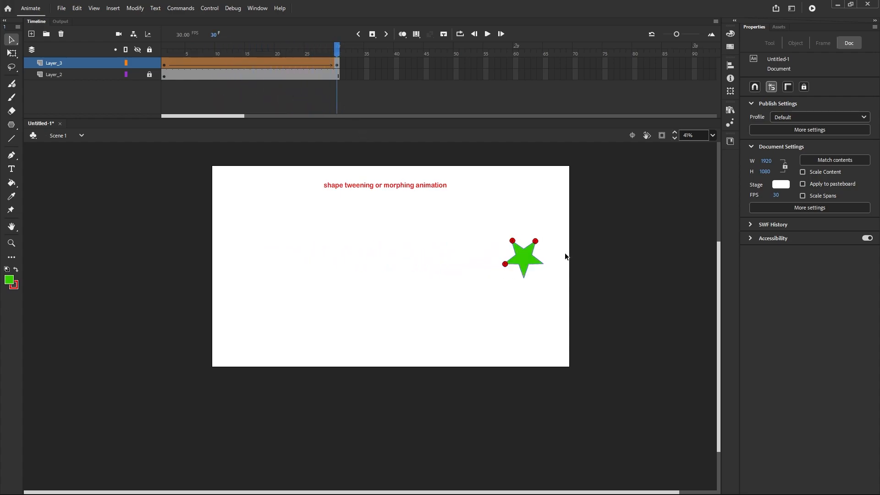
left_click_drag(535, 242, 541, 267)
left_click_drag(337, 50, 339, 112)
left_click_drag(506, 267, 524, 280)
left_click_drag(339, 52, 344, 102)
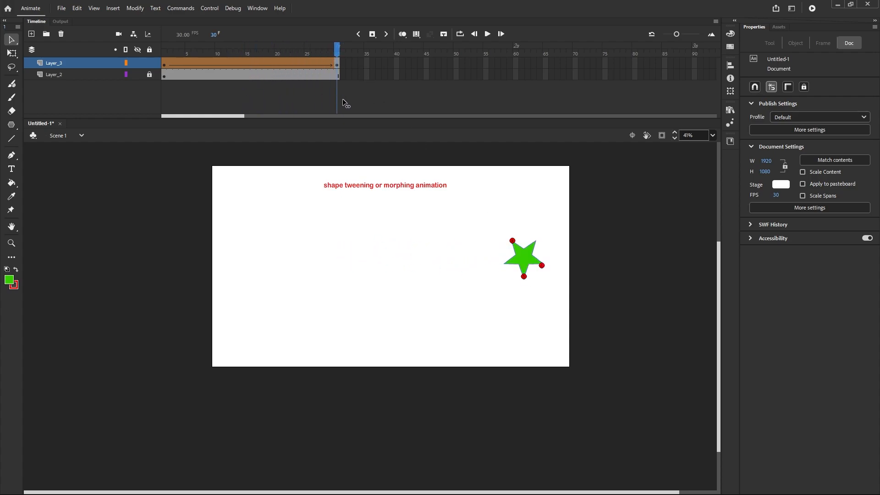
At frame 1, move the red square's lower-left shape hint to its upper-right corner and scrub the tween briefly
left_click(165, 68)
left_click(257, 267)
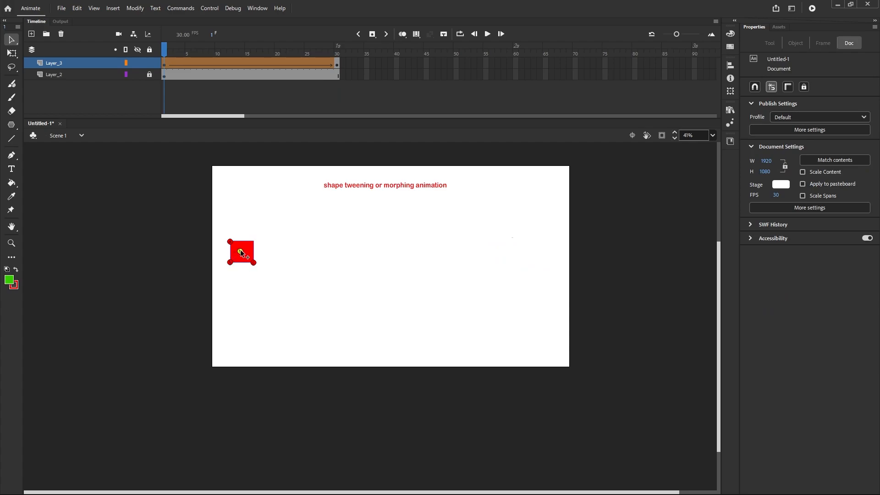
left_click_drag(243, 252, 253, 240)
left_click(179, 60)
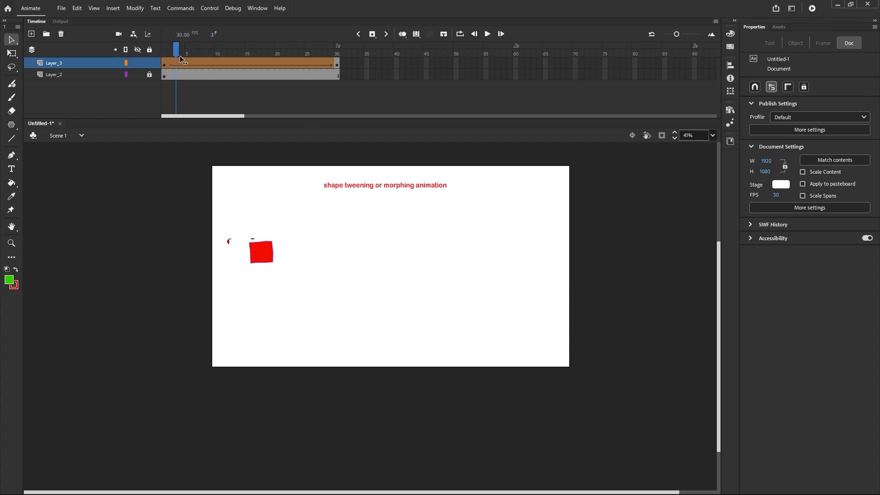
left_click_drag(183, 60, 138, 91)
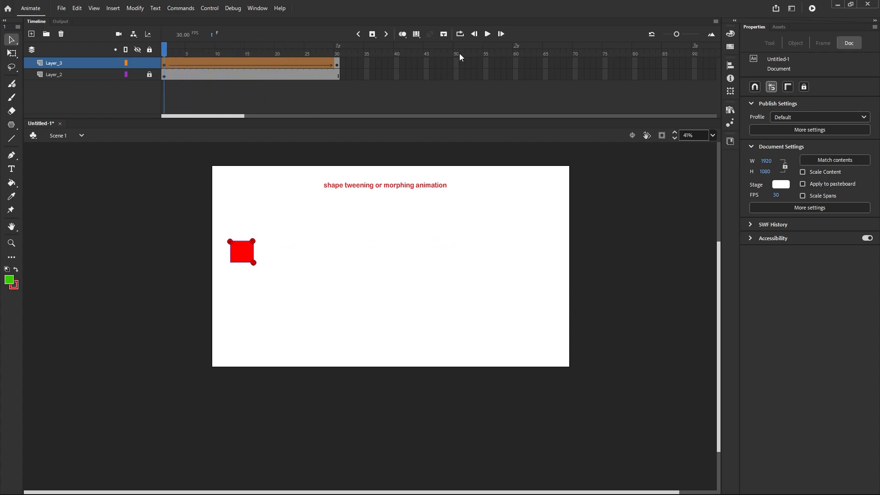
Play the hinted square-to-star morph several times and return the playhead to frame 1
left_click(484, 37)
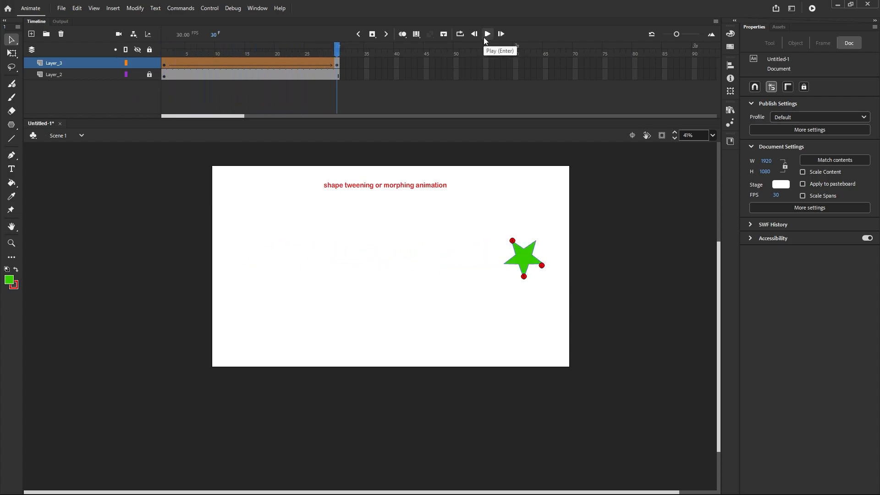
left_click(484, 38)
left_click(484, 39)
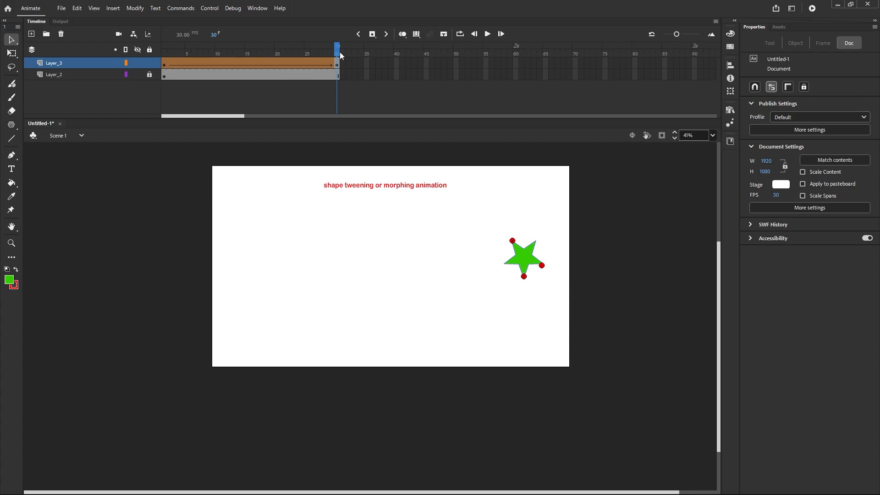
left_click(326, 58)
left_click_drag(326, 58, 160, 106)
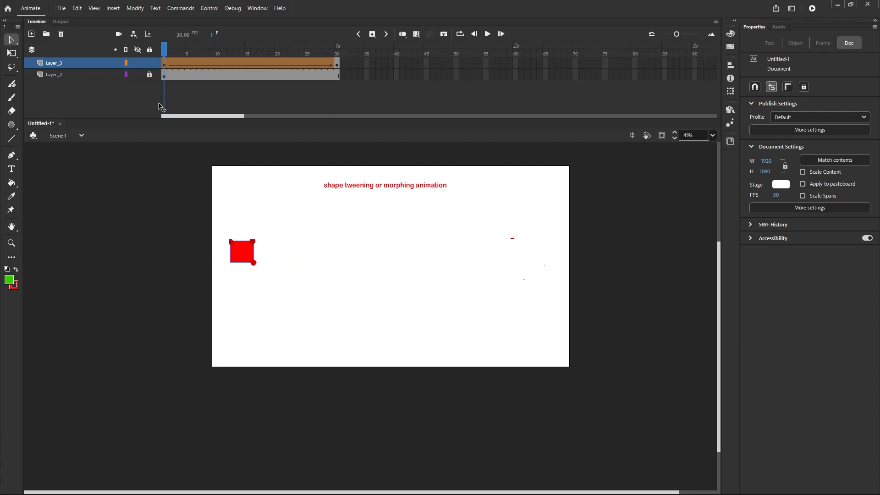